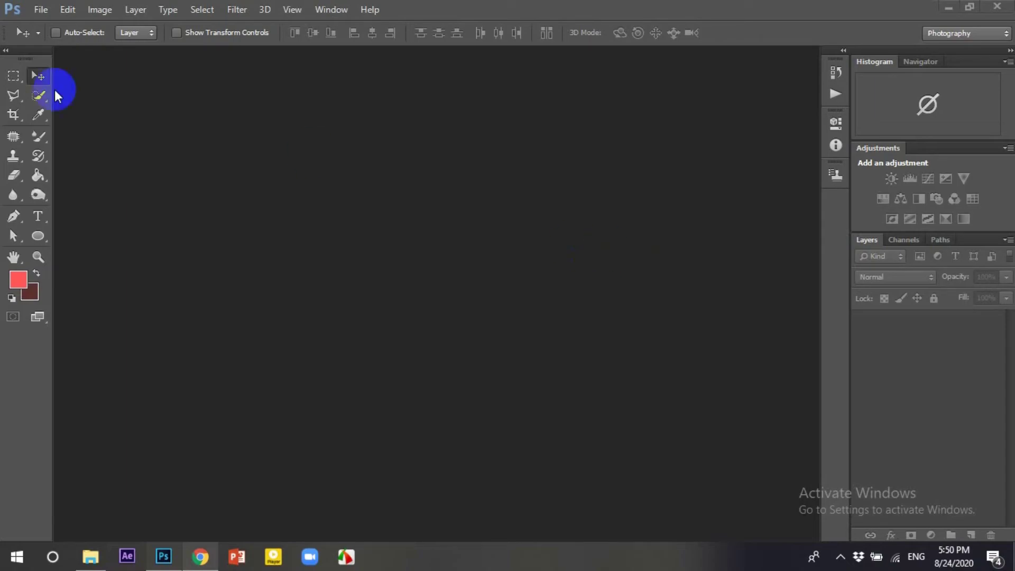
Create a new 1920×1080 px document at 300 ppi.
click(38, 11)
click(45, 27)
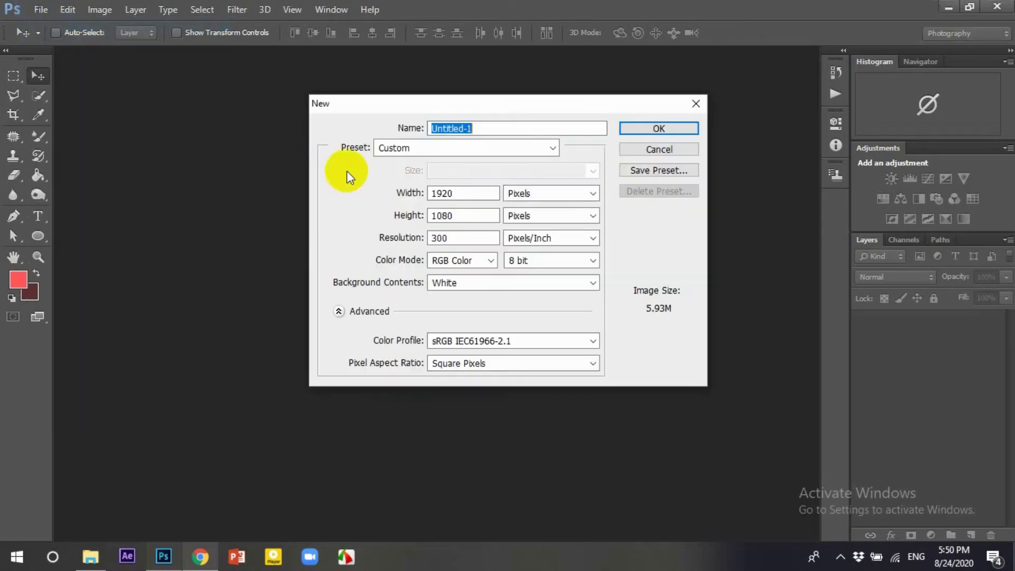
double_click(461, 194)
double_click(441, 215)
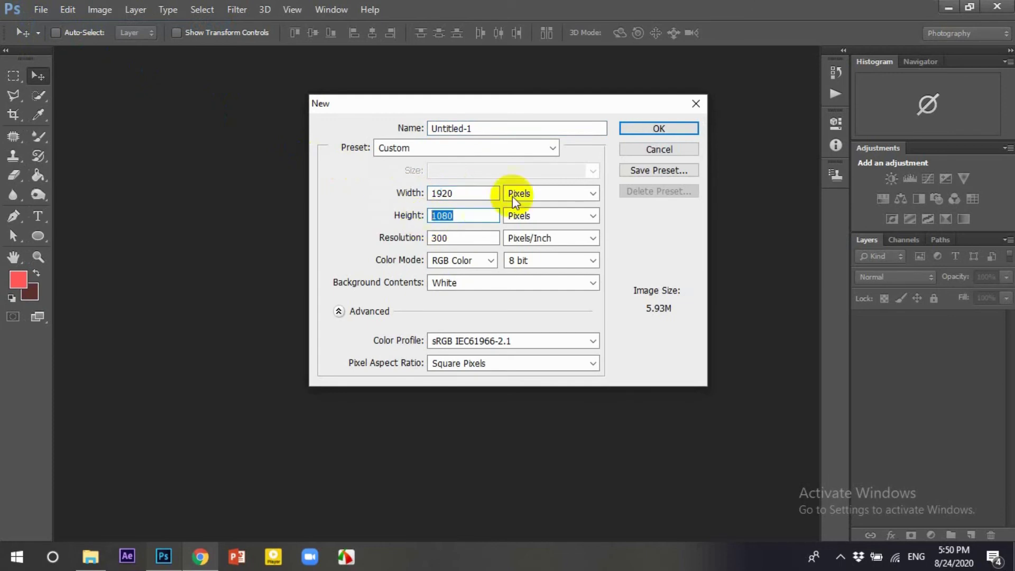
click(655, 130)
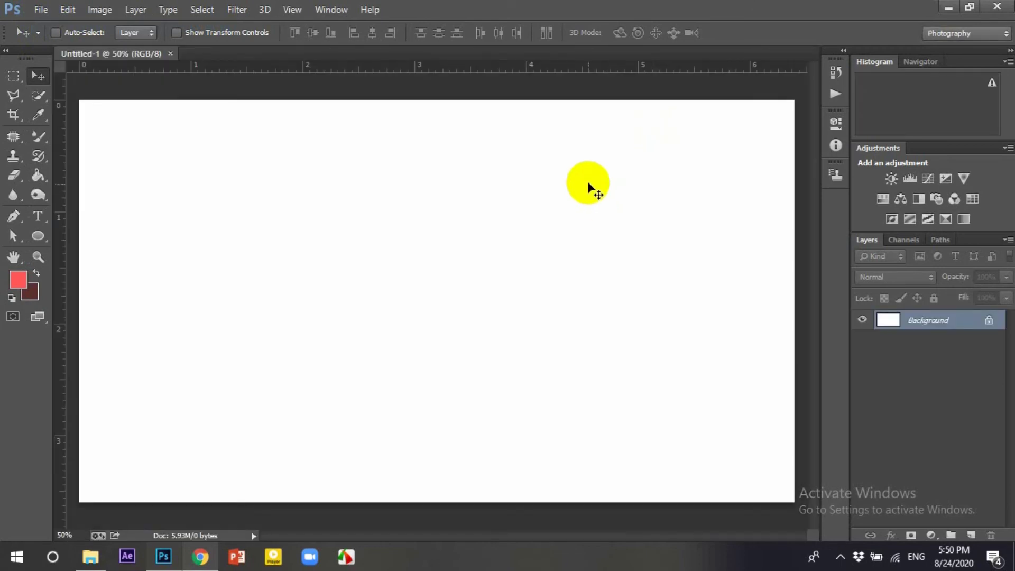
key(ctrl+minus)
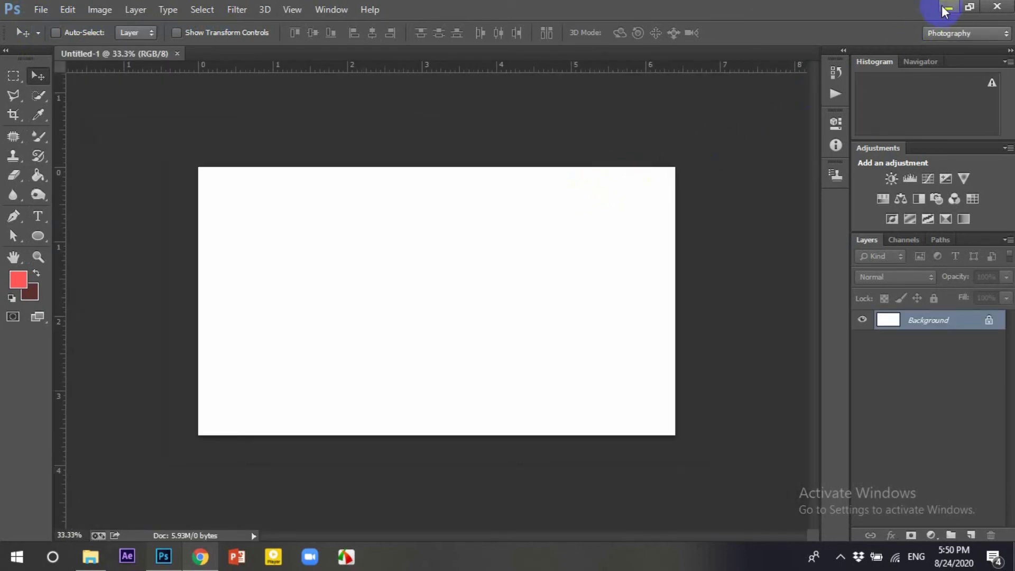
Place the red sunburst BG image and scale it to fill the whole canvas.
click(947, 7)
mouse_move(529, 103)
mouse_down()
mouse_move(173, 559)
mouse_move(452, 288)
mouse_up()
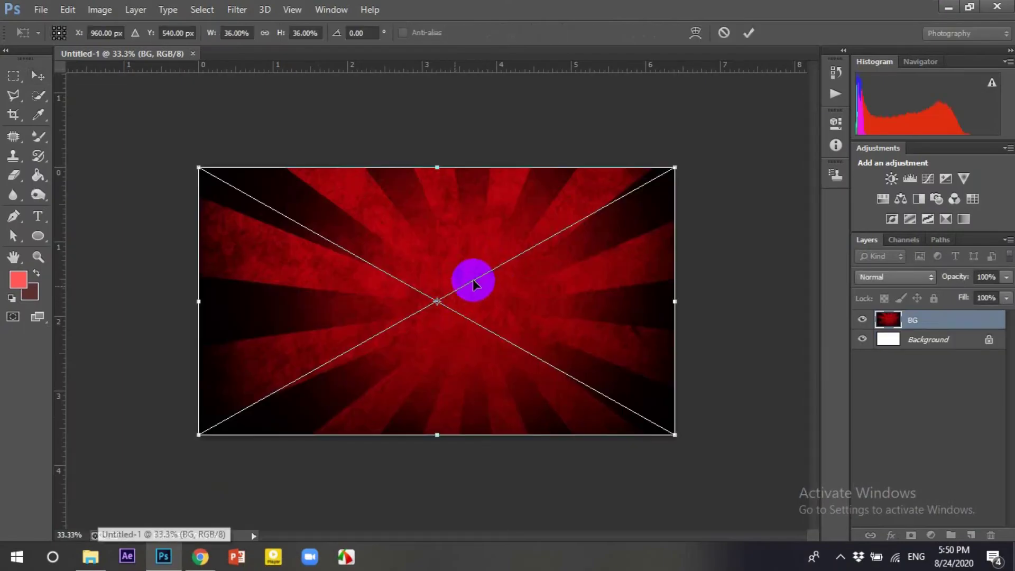
drag(675, 167, 680, 164)
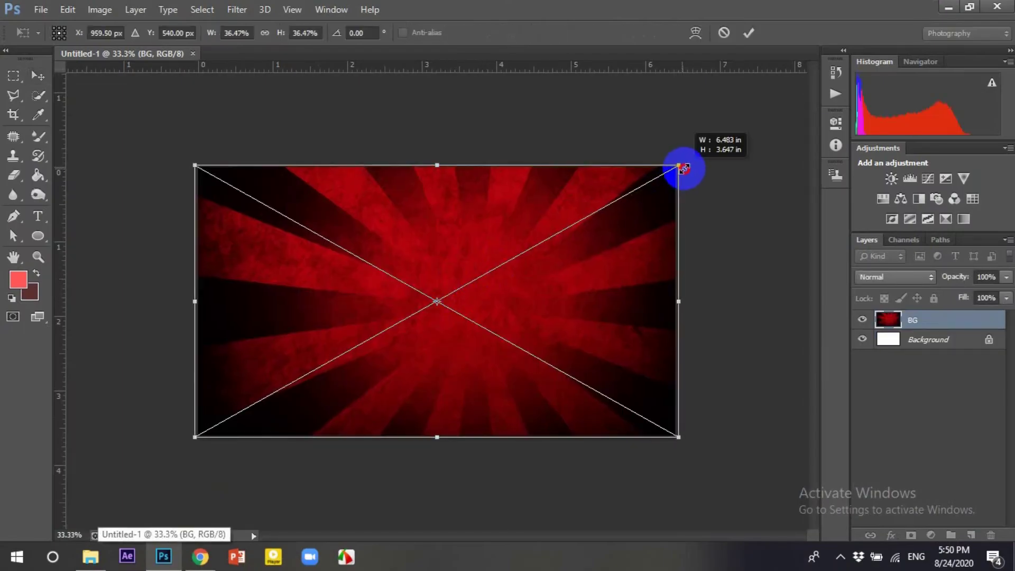
click(748, 33)
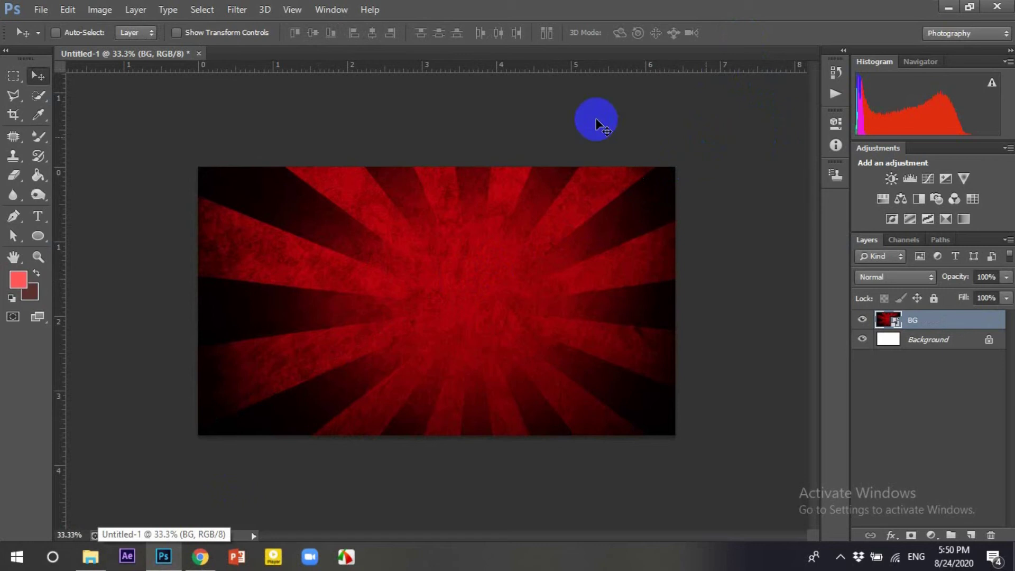
Blur the BG sunburst with a 33 px Field Blur from the Blur Gallery.
click(237, 10)
mouse_move(333, 173)
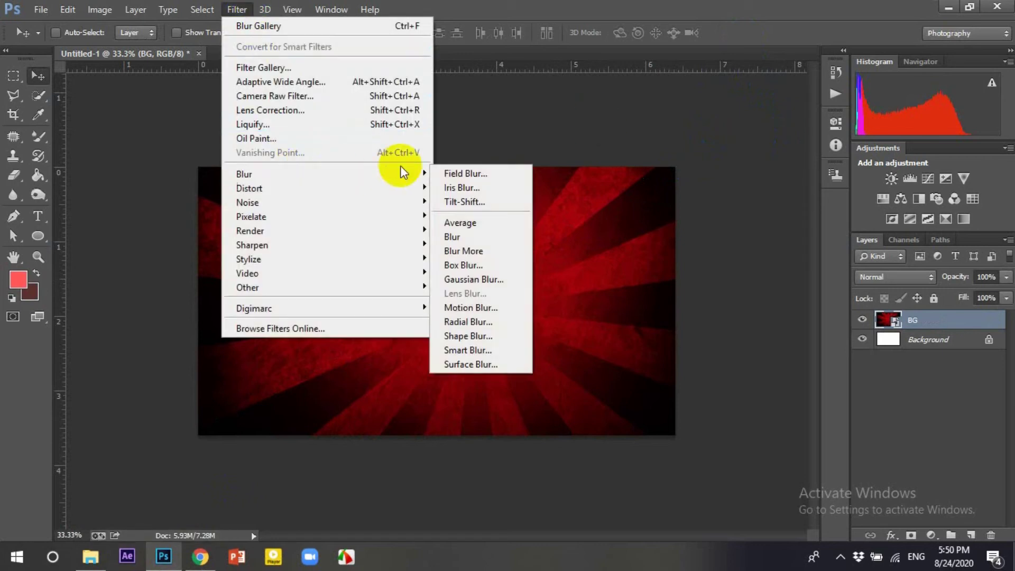
click(450, 173)
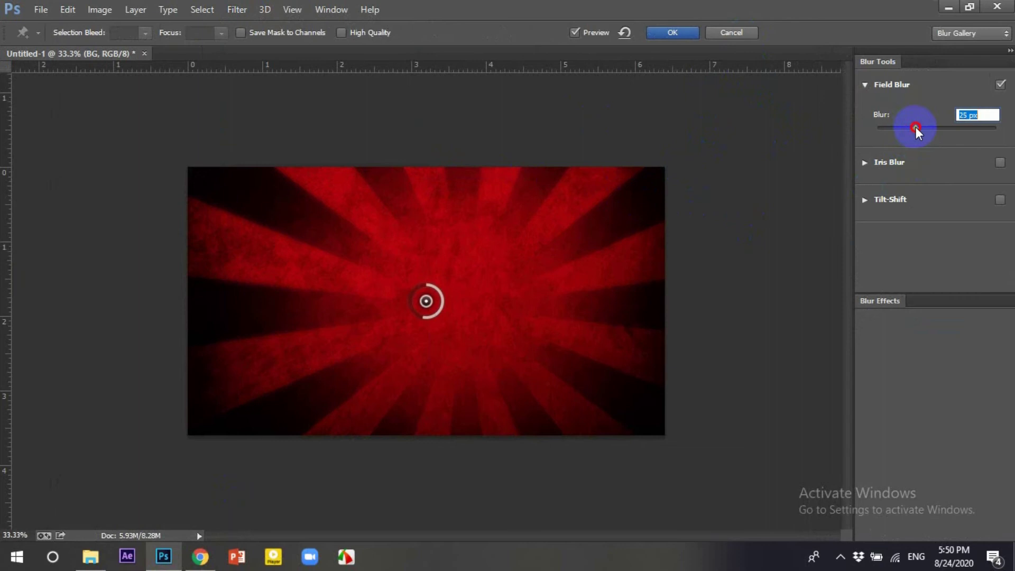
drag(927, 128, 923, 128)
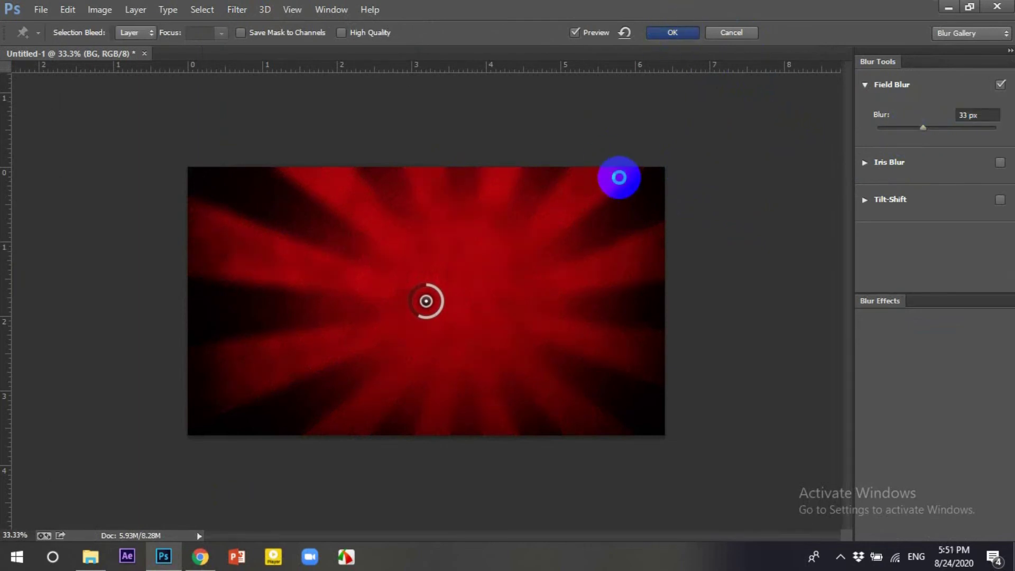
key(Return)
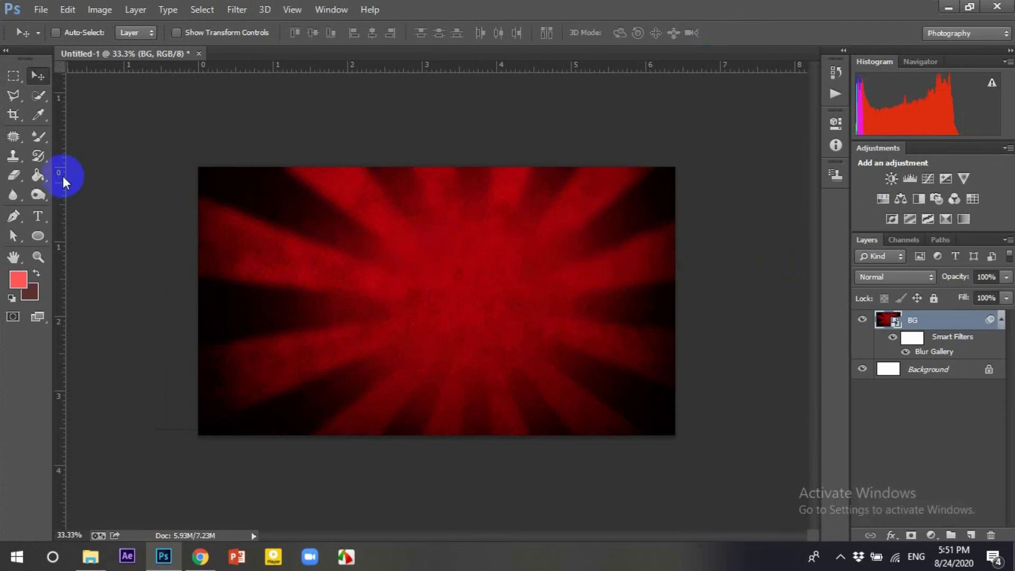
Type FIVERR near the top centre of the canvas and colour it white.
click(45, 220)
click(401, 257)
text(FIVERR)
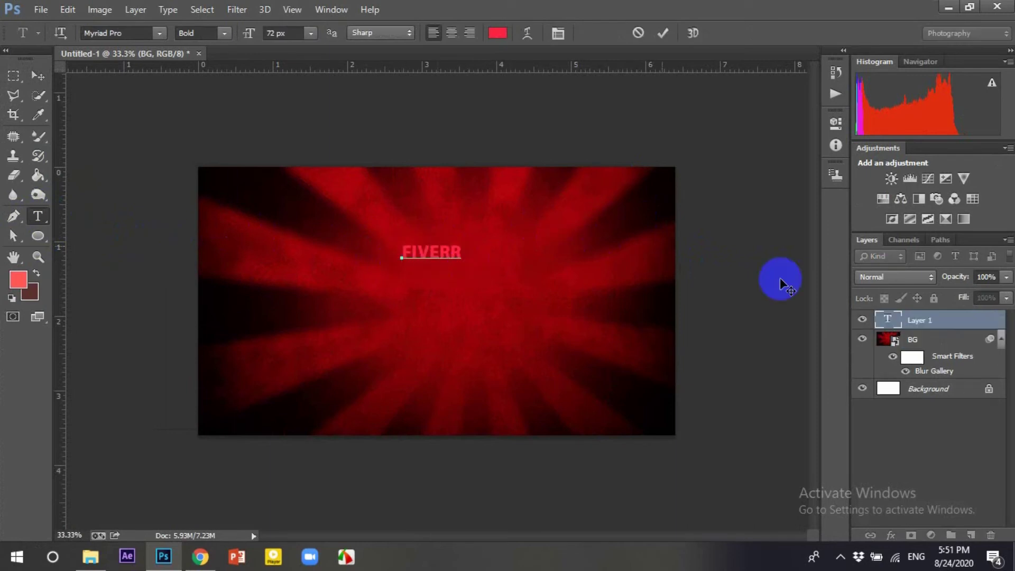
double_click(888, 320)
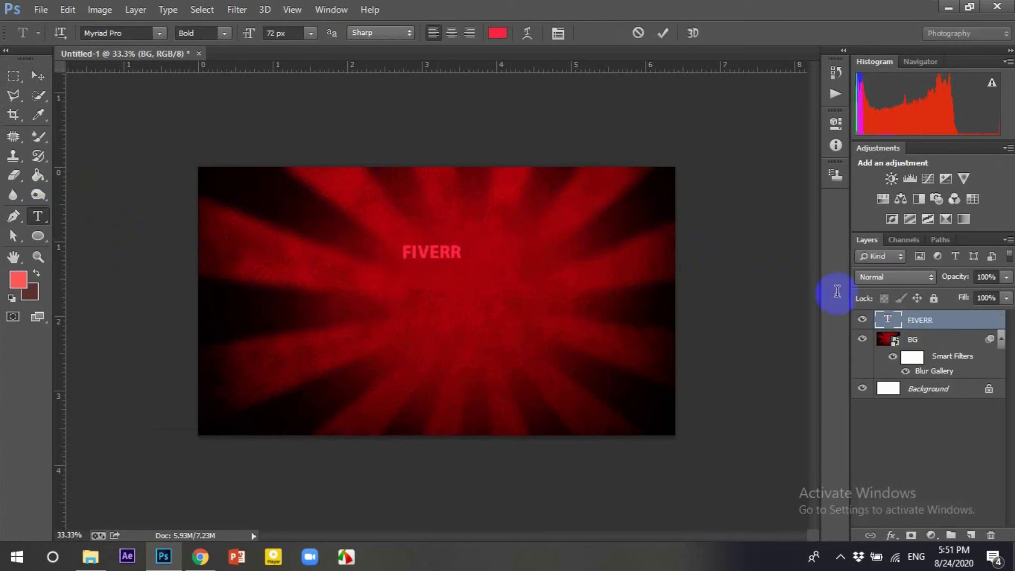
click(499, 33)
drag(725, 233, 634, 165)
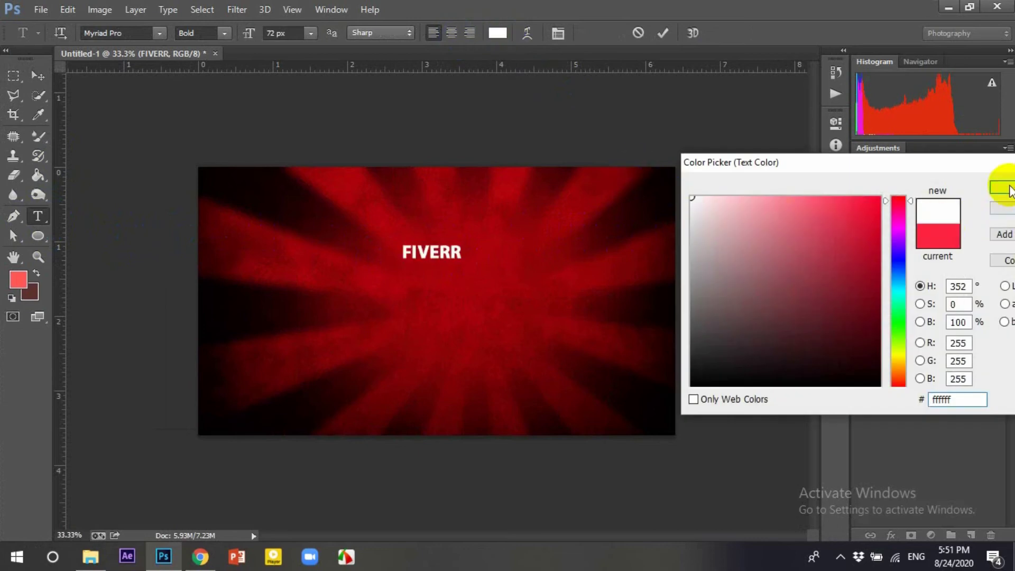
click(1007, 188)
click(37, 78)
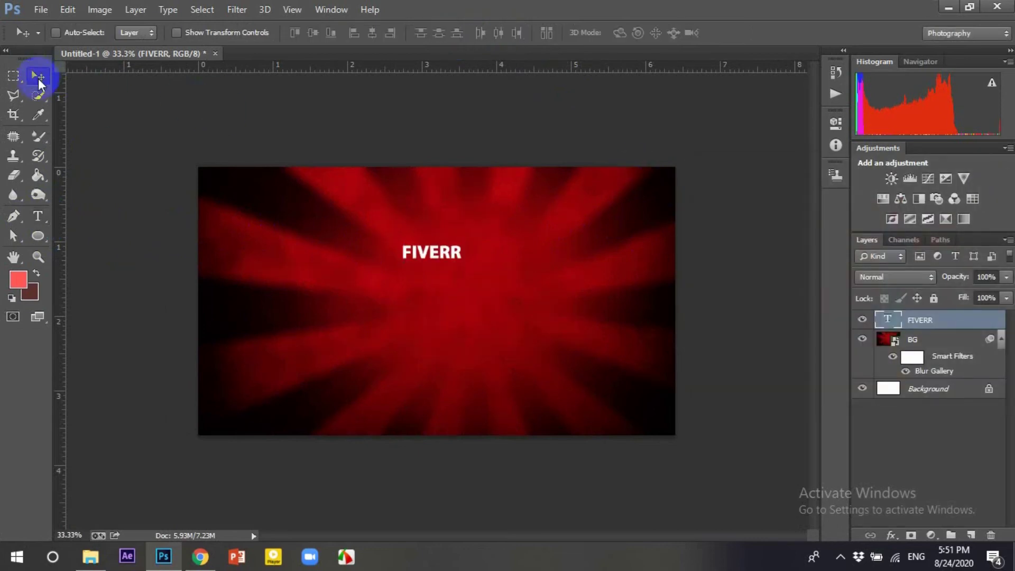
Scale the FIVERR text up to about double size.
key(ctrl+t)
mouse_move(462, 244)
mouse_down()
mouse_move(494, 233)
mouse_move(469, 231)
mouse_up()
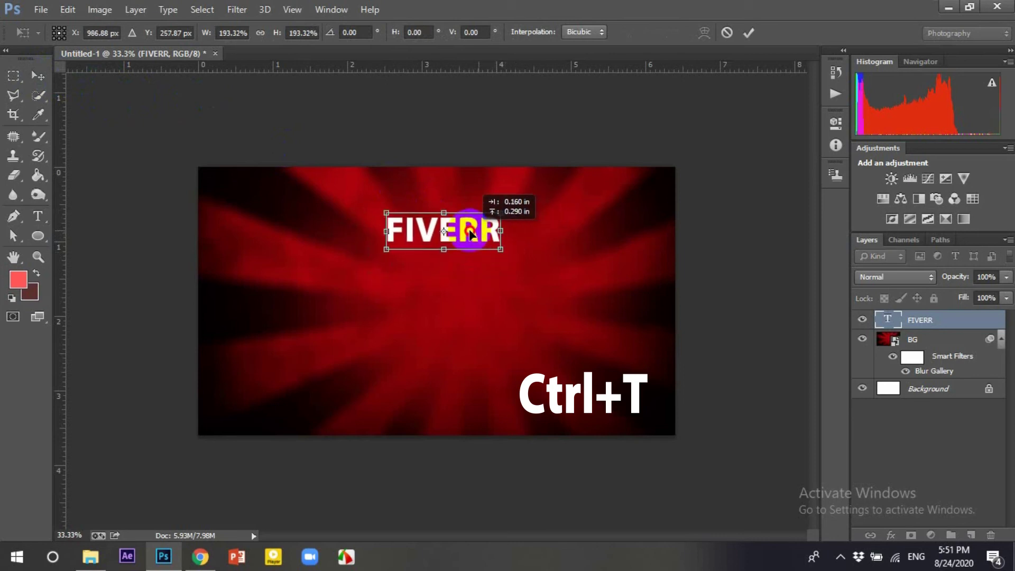
click(748, 33)
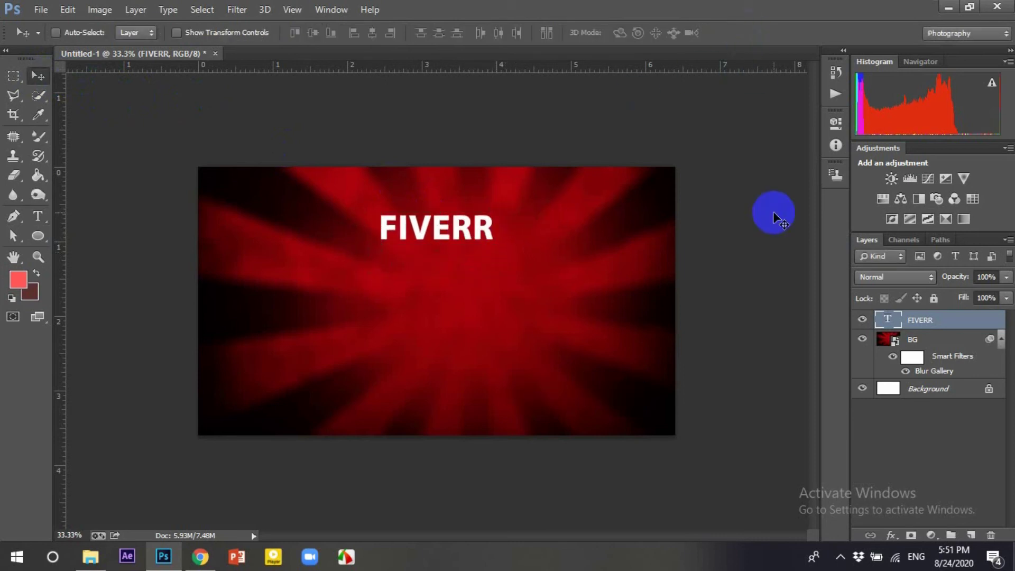
click(897, 329)
Draw a white-filled rectangle around the FIVERR title.
click(38, 239)
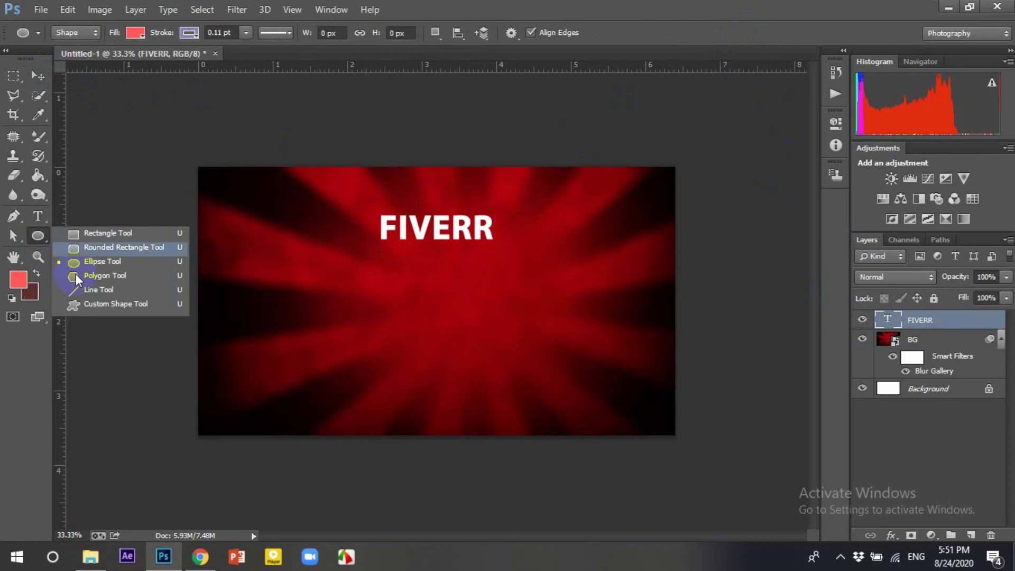
click(99, 234)
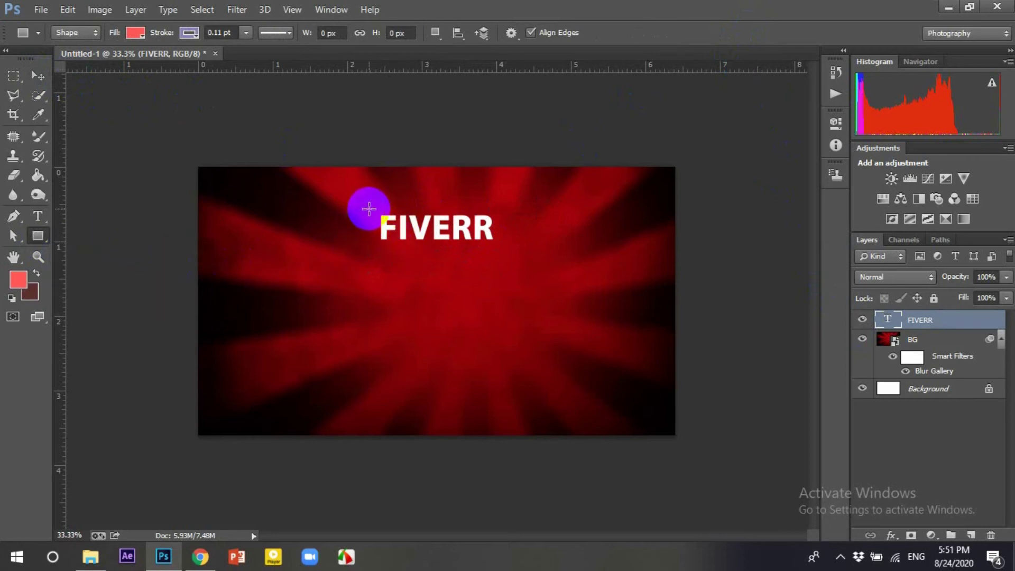
drag(369, 208, 500, 247)
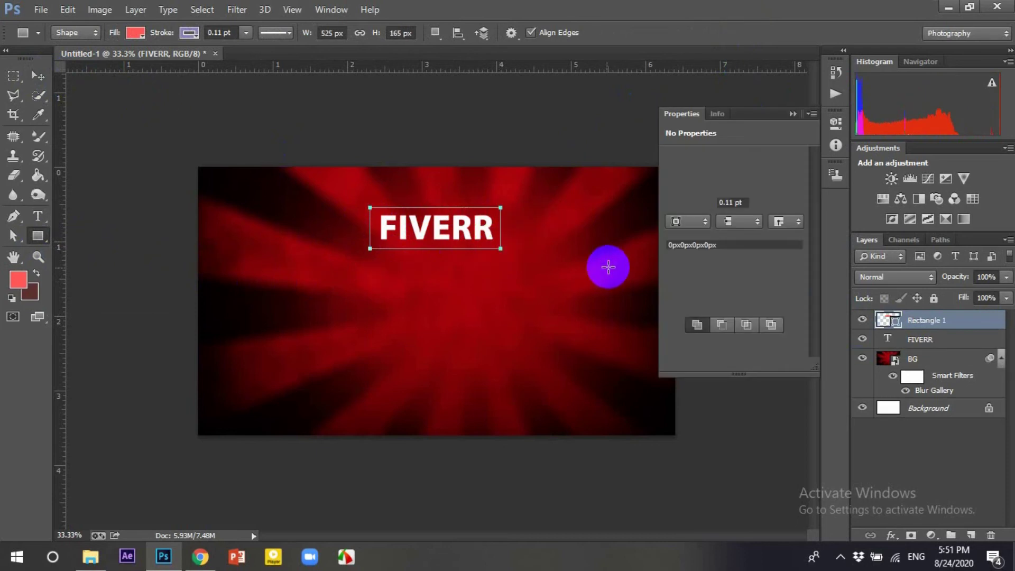
click(683, 205)
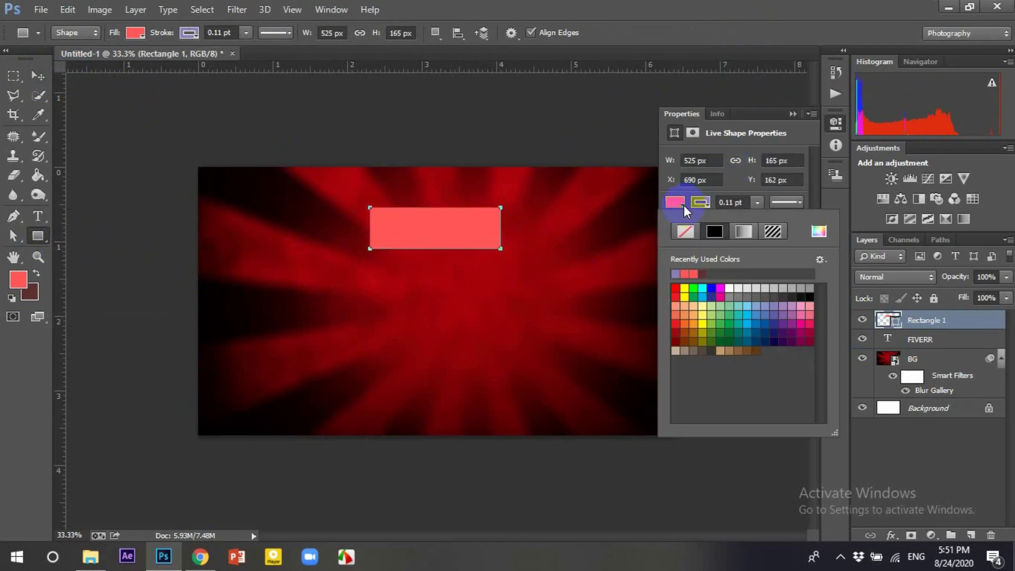
click(810, 298)
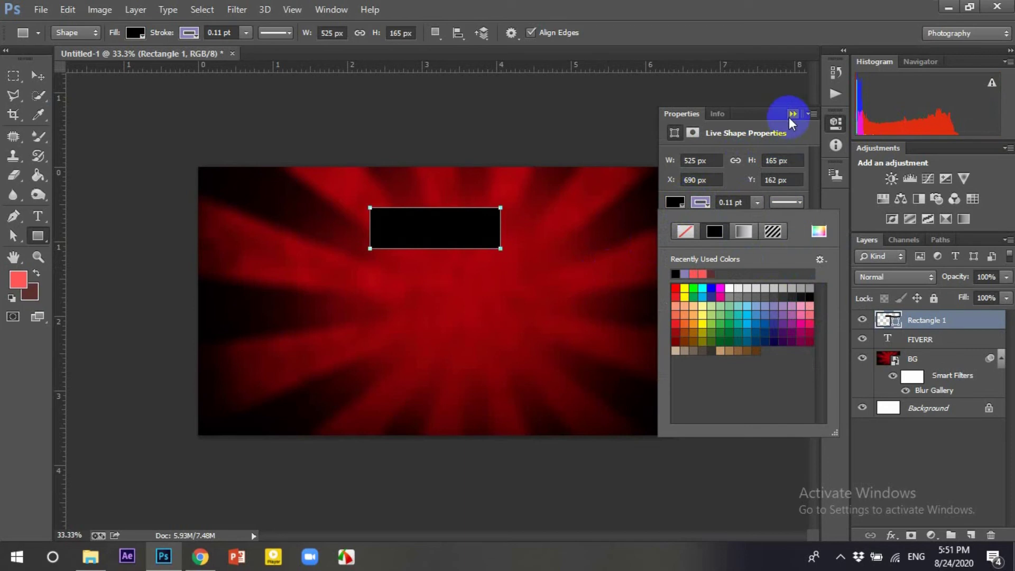
click(817, 233)
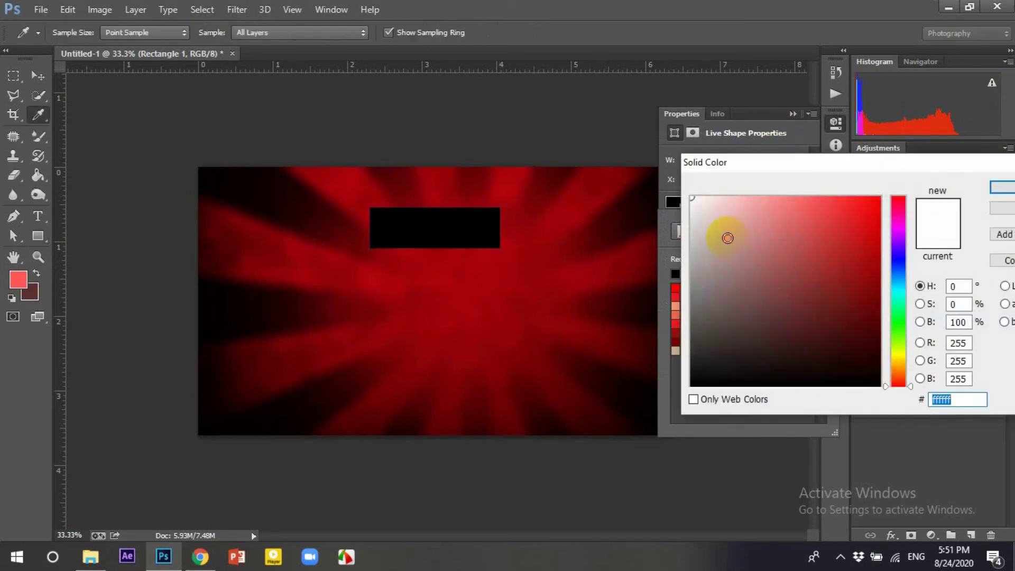
click(996, 195)
Make the FIVERR text black and move the rectangle layer beneath it.
double_click(884, 338)
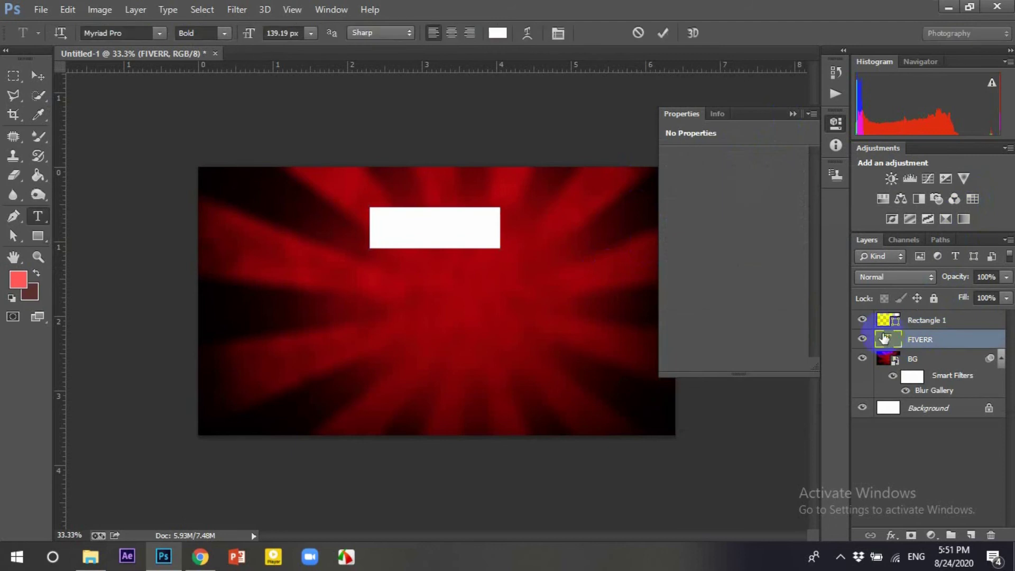
click(497, 33)
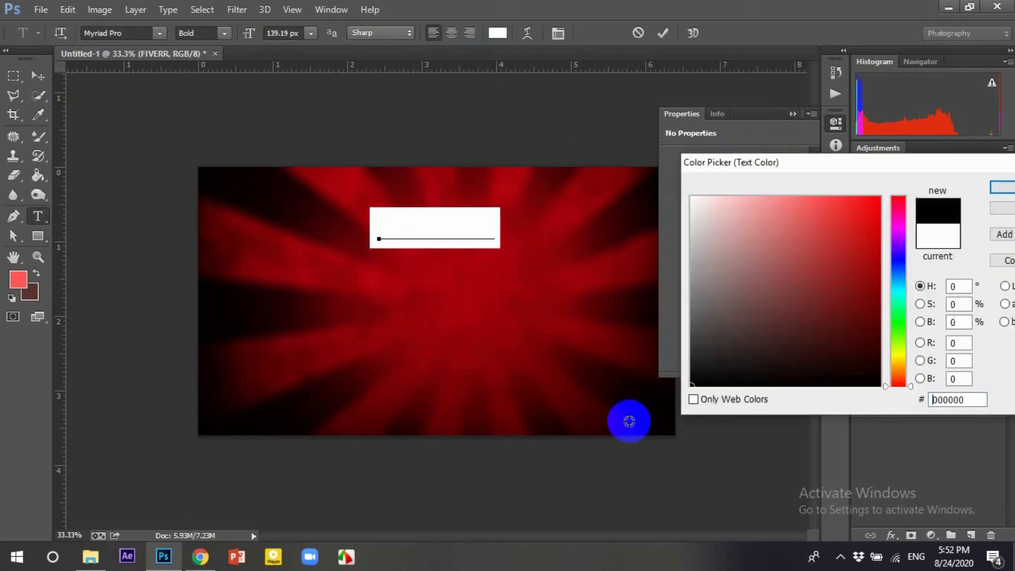
click(1002, 187)
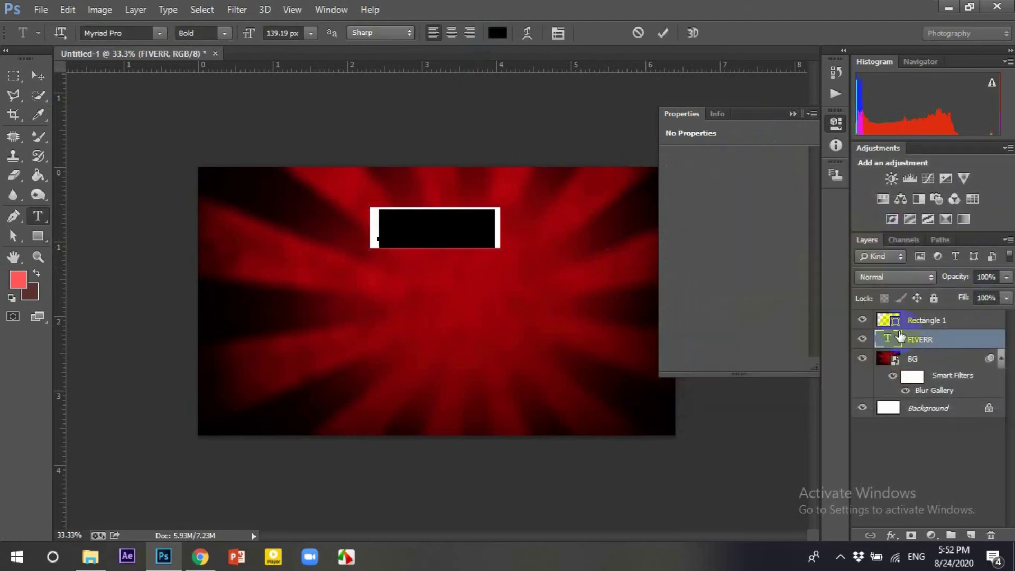
click(662, 33)
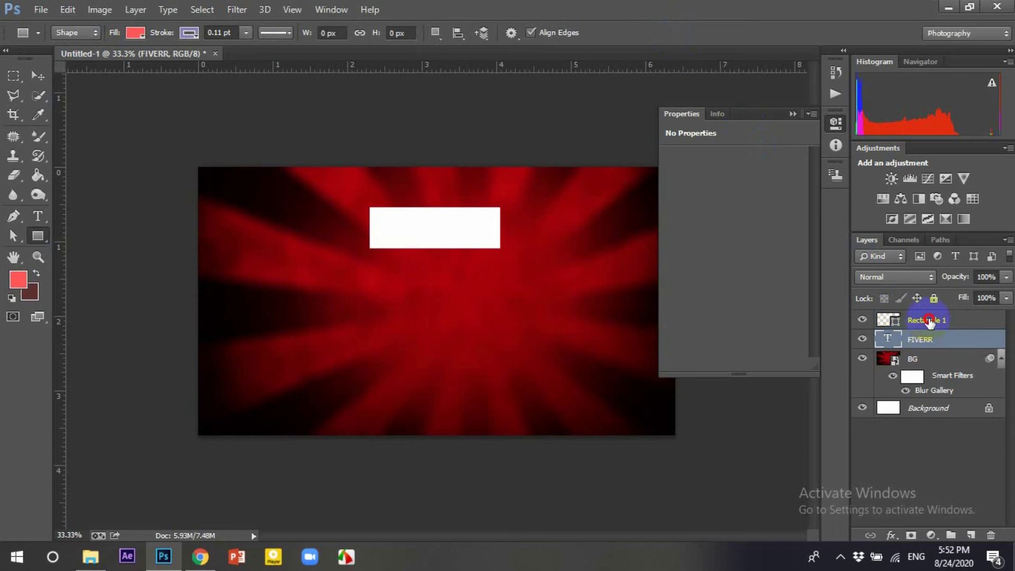
drag(929, 321, 961, 350)
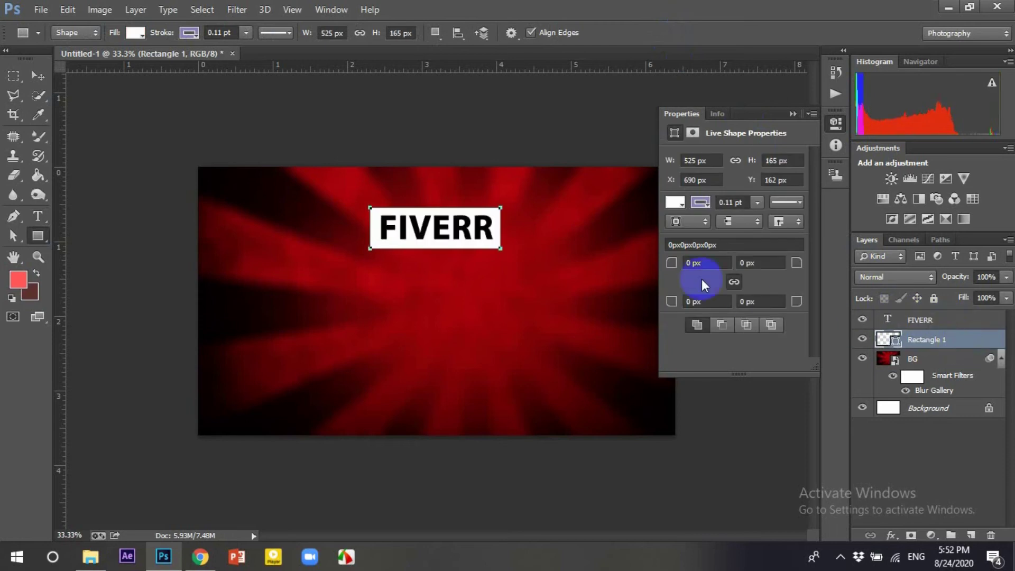
click(781, 115)
click(38, 75)
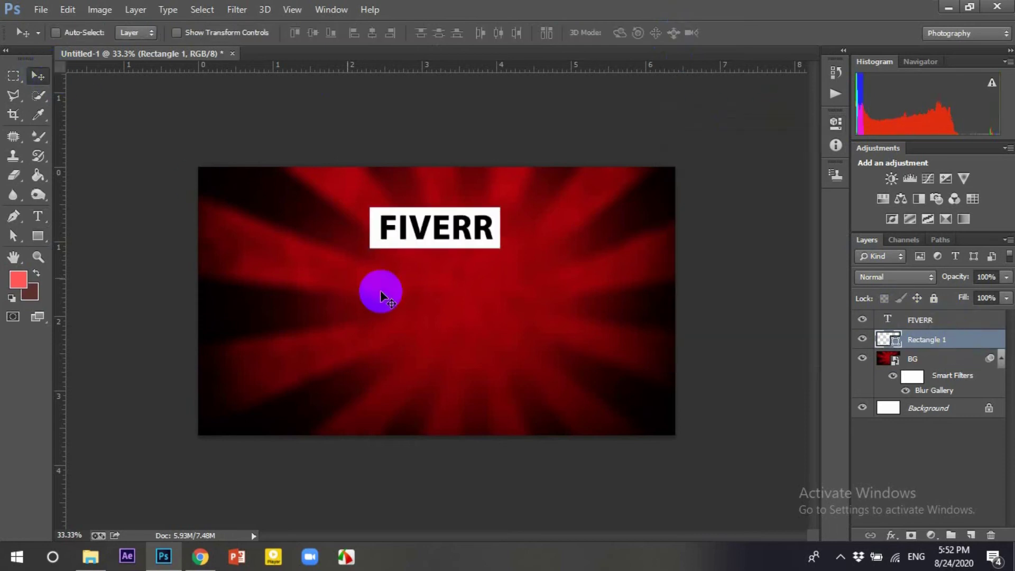
Duplicate the white box twice and place the copies side by side below FIVERR.
shift+click(920, 319)
drag(470, 232, 486, 228)
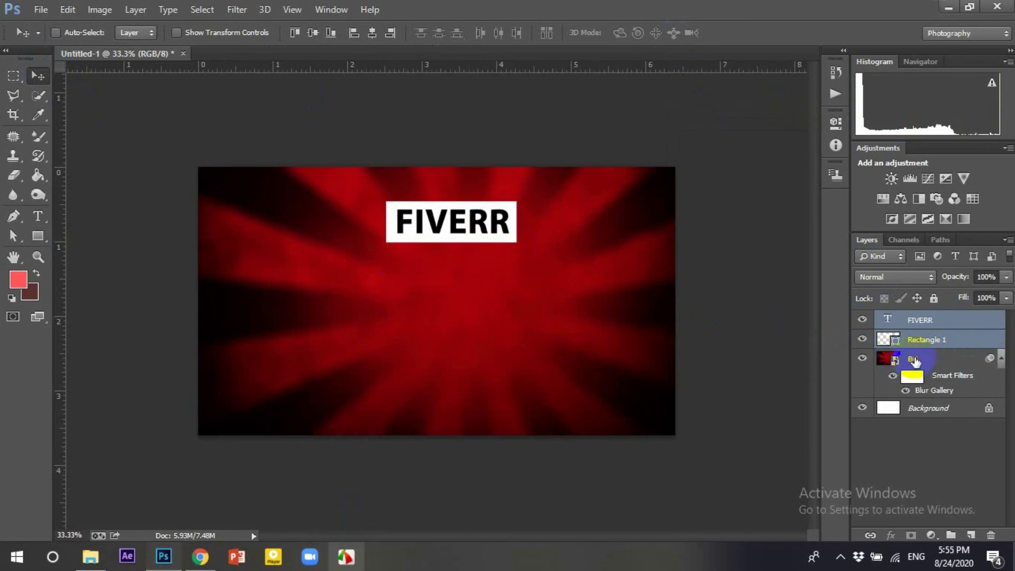
click(913, 360)
click(920, 337)
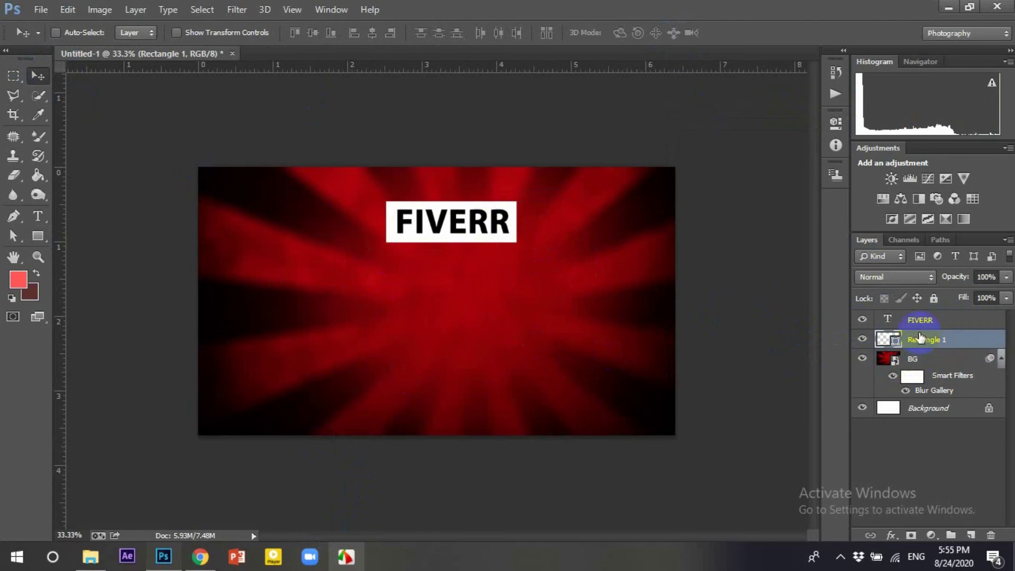
key(ctrl+j)
drag(471, 236, 353, 316)
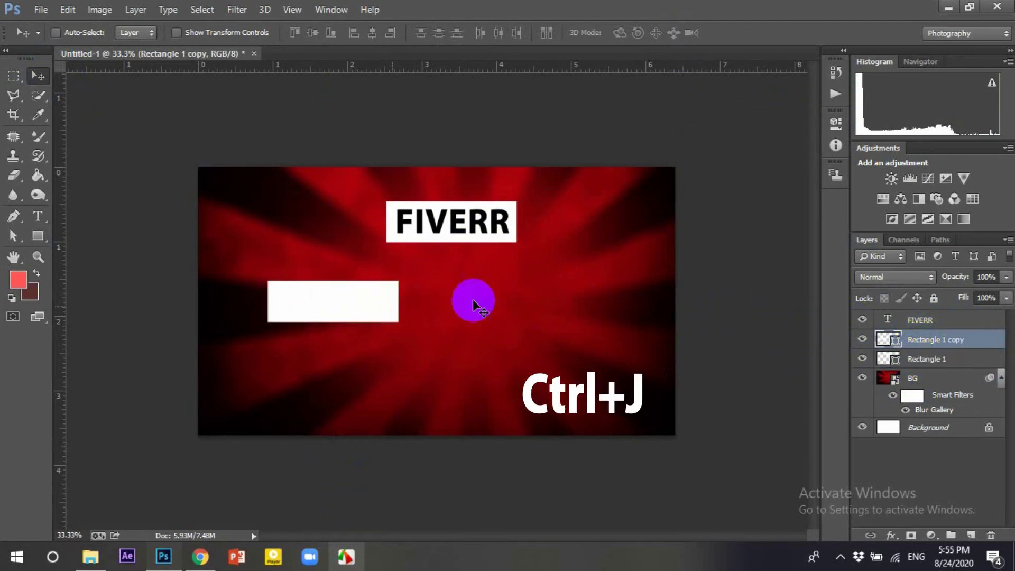
key(ctrl+j)
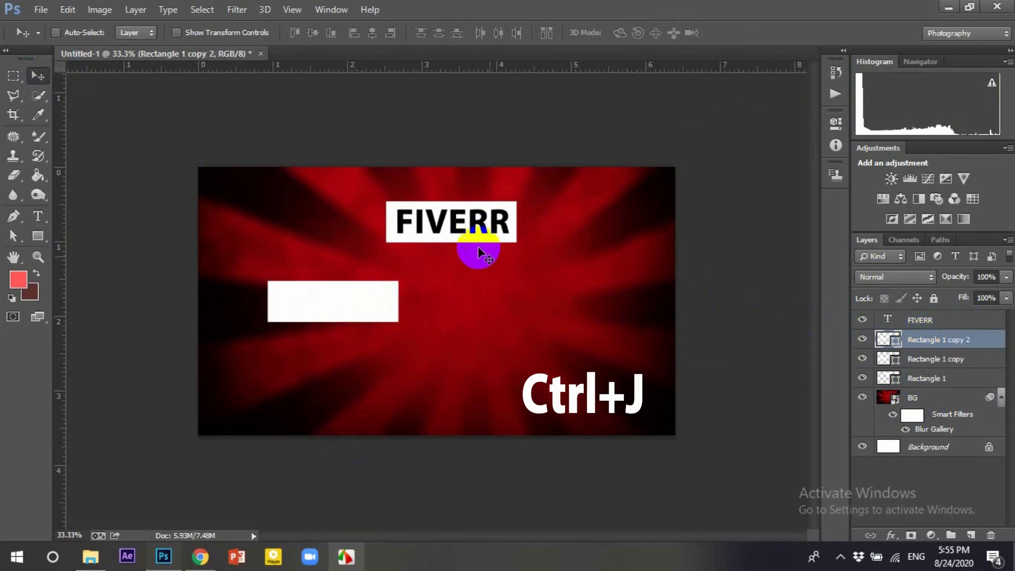
drag(478, 247, 703, 245)
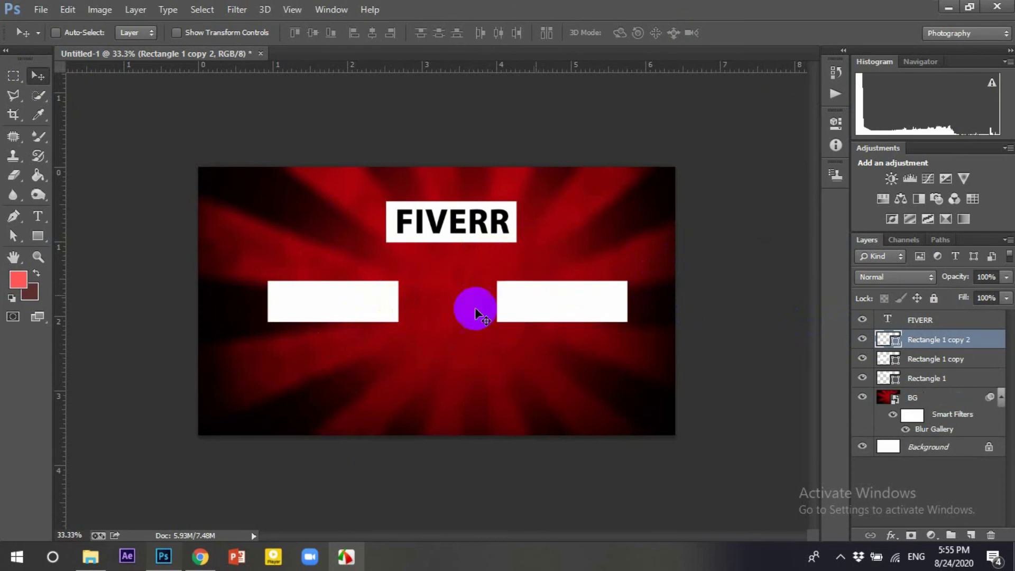
mouse_move(537, 295)
mouse_down()
mouse_move(388, 307)
mouse_move(380, 321)
mouse_move(374, 284)
mouse_up()
drag(547, 302, 528, 291)
Fill the left box copy with black (000000).
click(333, 287)
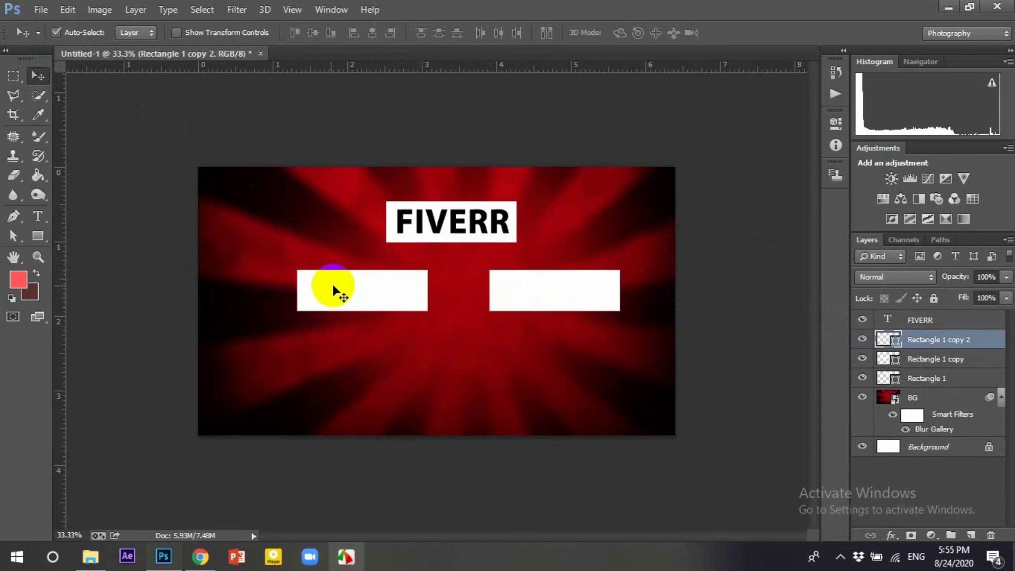
double_click(894, 361)
drag(725, 356, 682, 407)
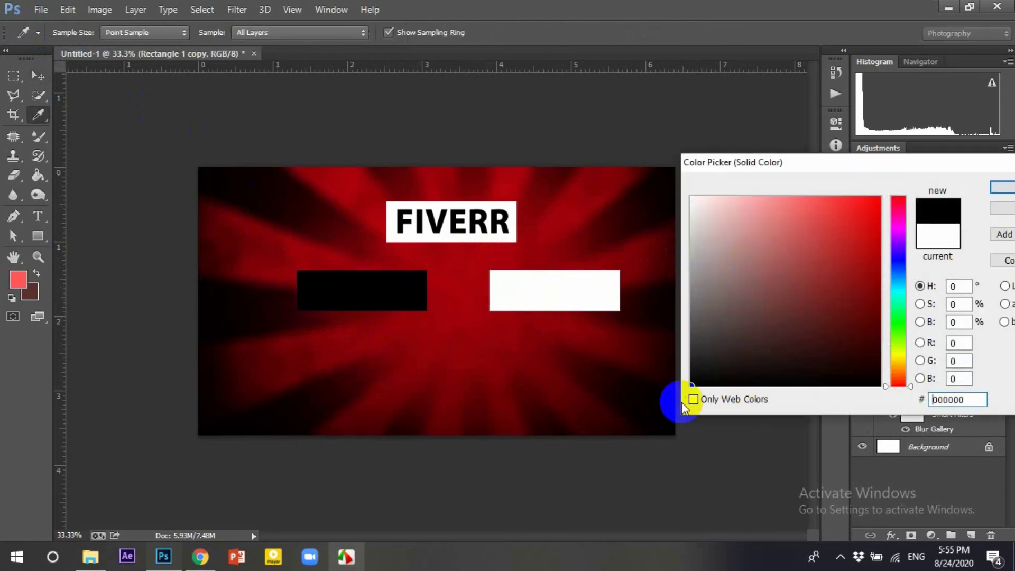
click(1001, 191)
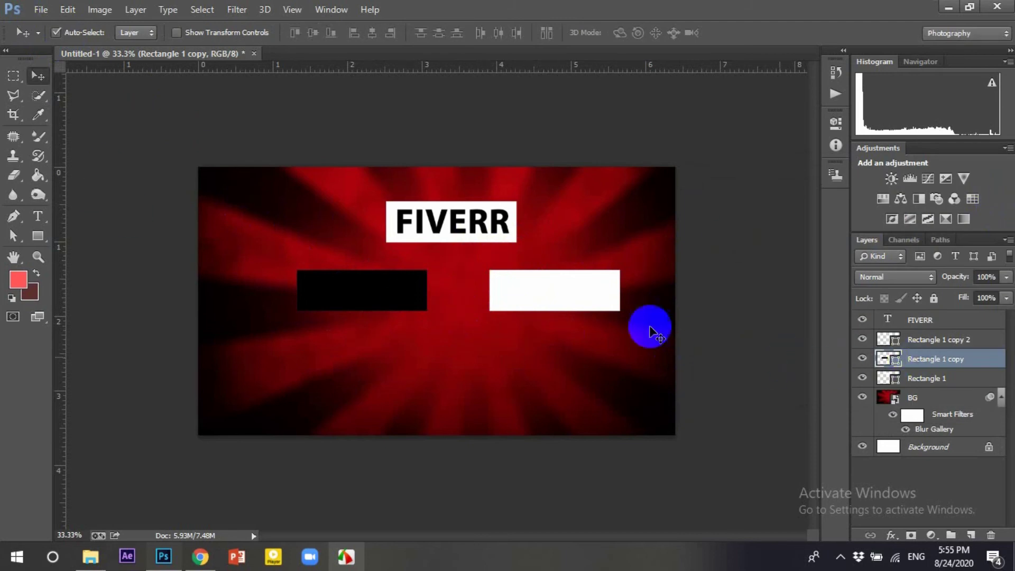
Duplicate the FIVERR text and rewrite the copy as Kinetic in red.
click(903, 319)
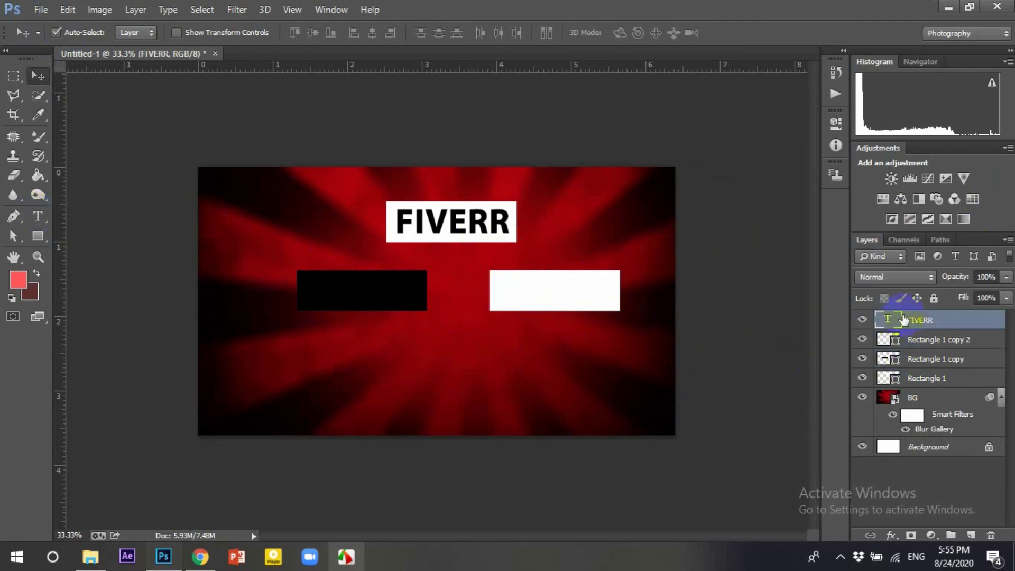
key(ctrl+j)
double_click(890, 319)
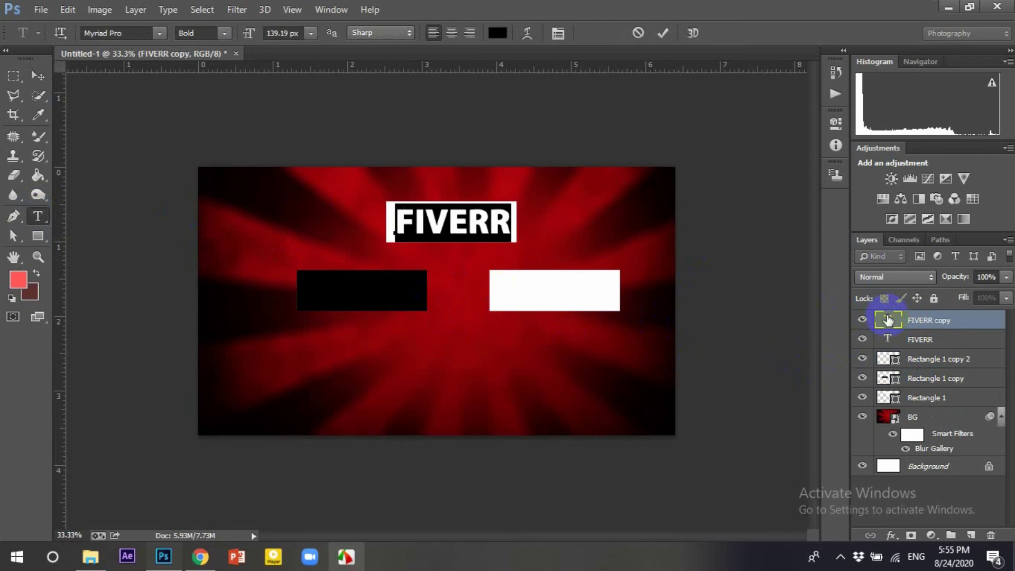
key(Left)
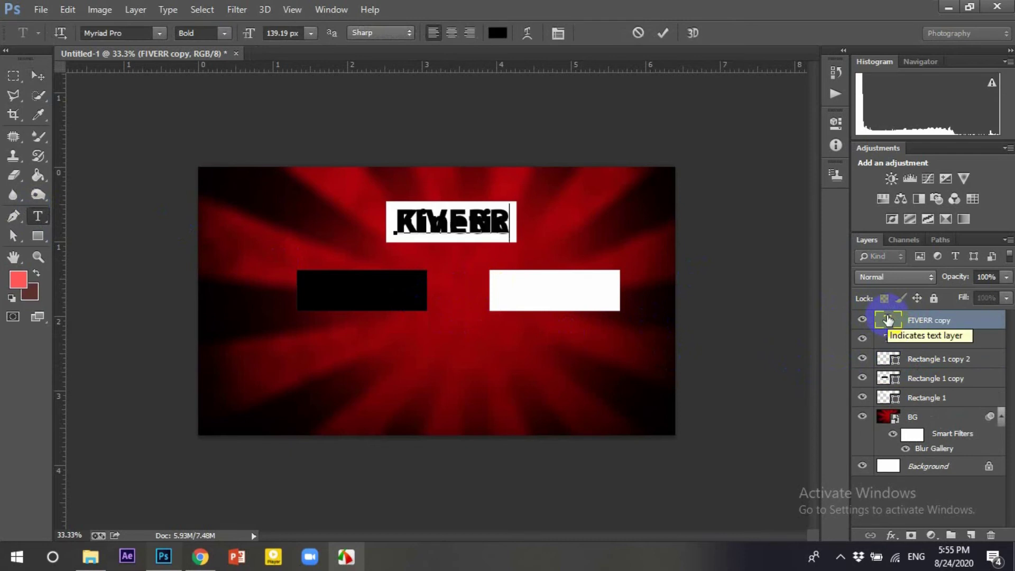
key(ctrl+a)
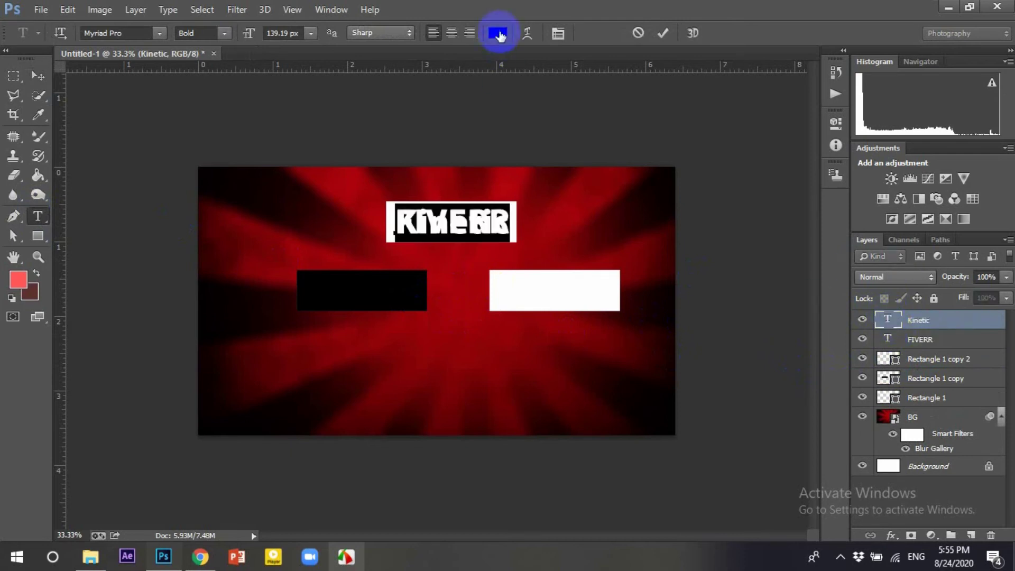
click(500, 36)
text(640105)
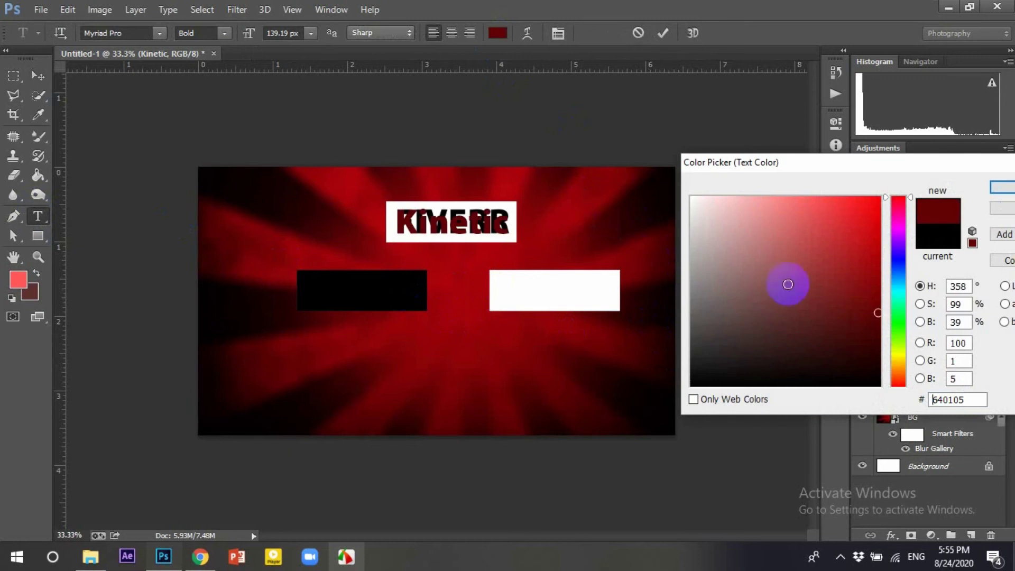
click(862, 268)
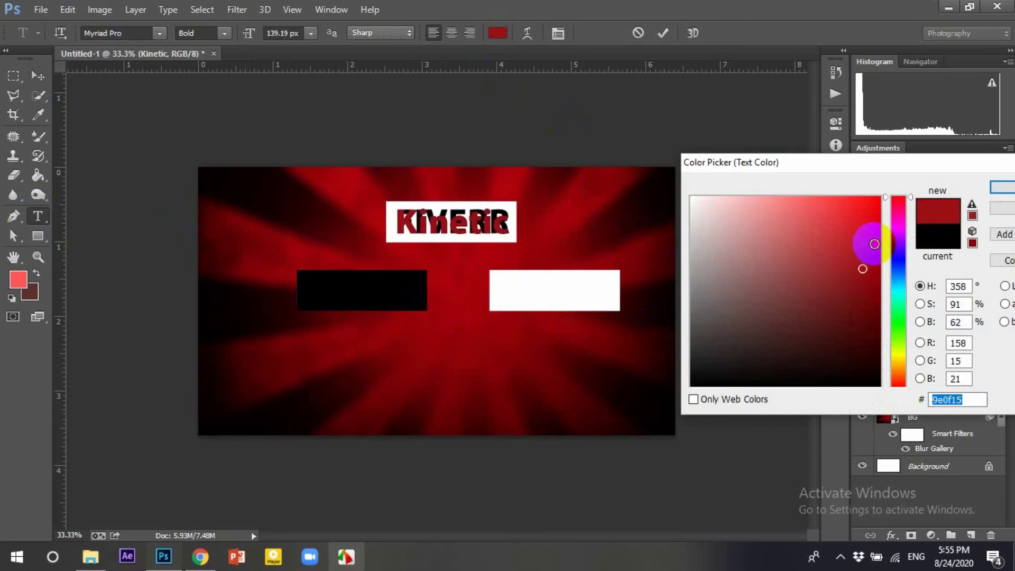
click(874, 244)
click(1002, 187)
click(663, 33)
Move the Kinetic text onto the black box.
key(v)
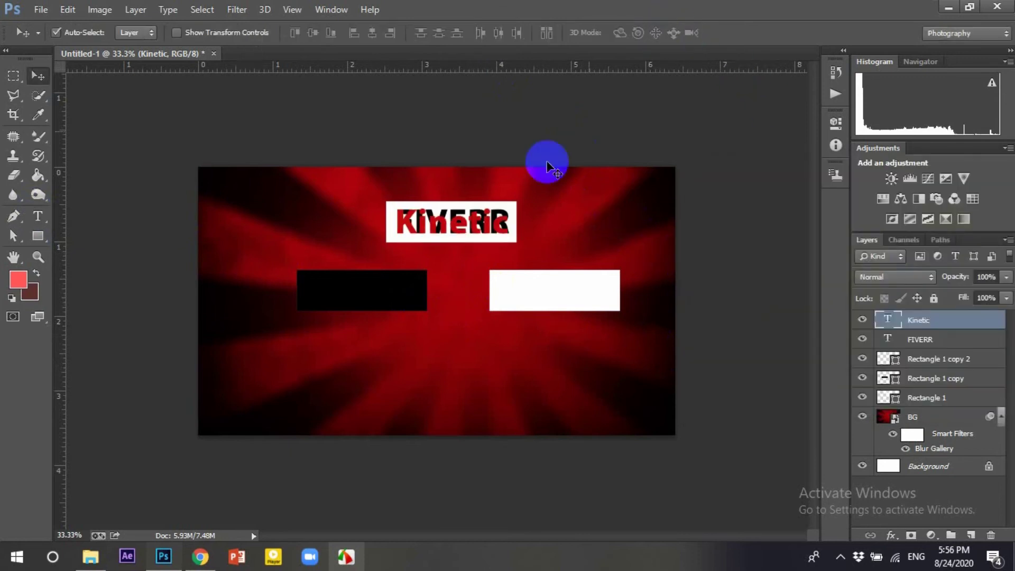
drag(480, 217, 392, 291)
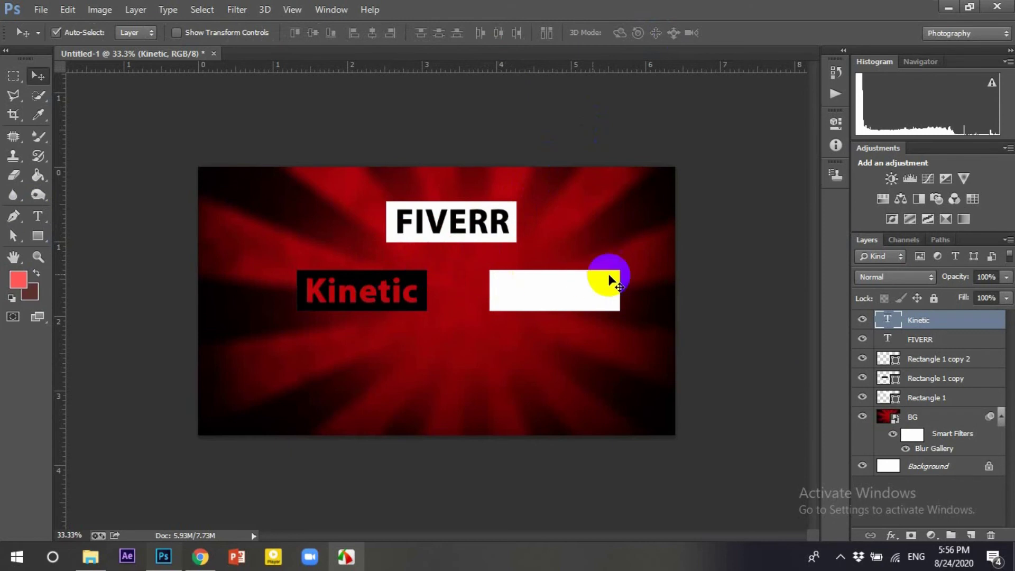
click(897, 329)
Recolour Kinetic white, sampling the white from the right box.
double_click(892, 320)
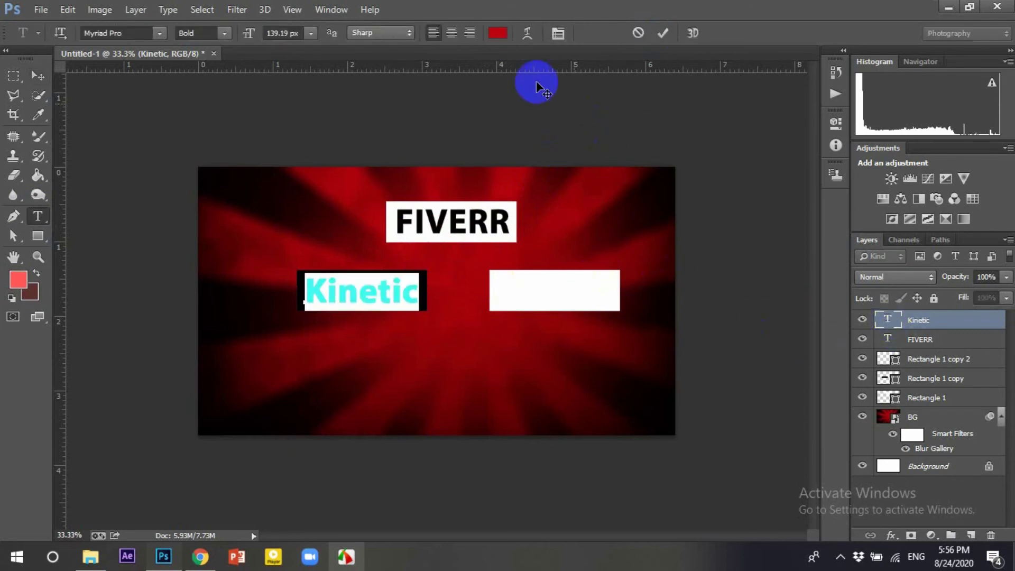
click(503, 35)
click(898, 364)
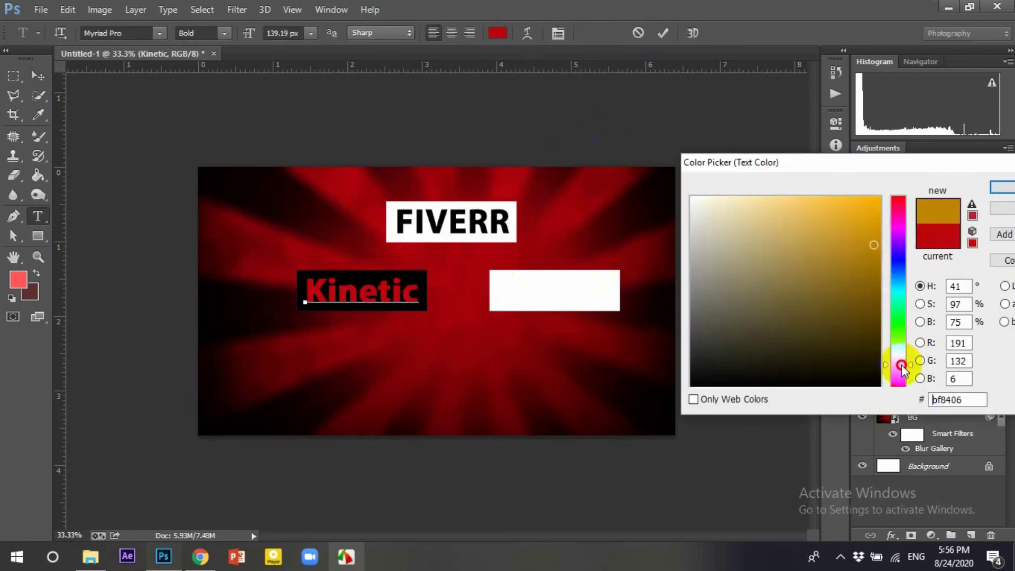
click(899, 373)
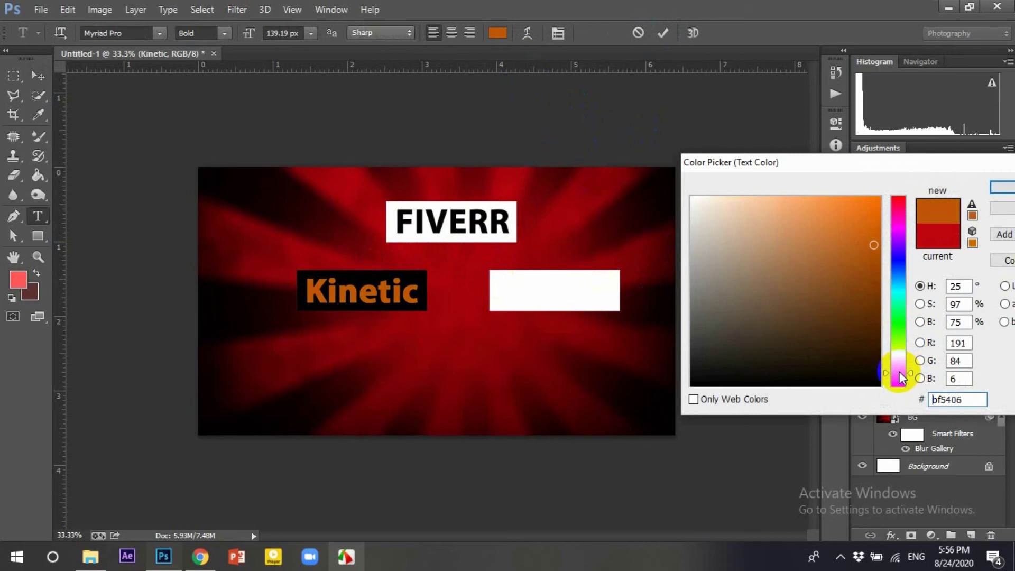
drag(856, 271, 879, 228)
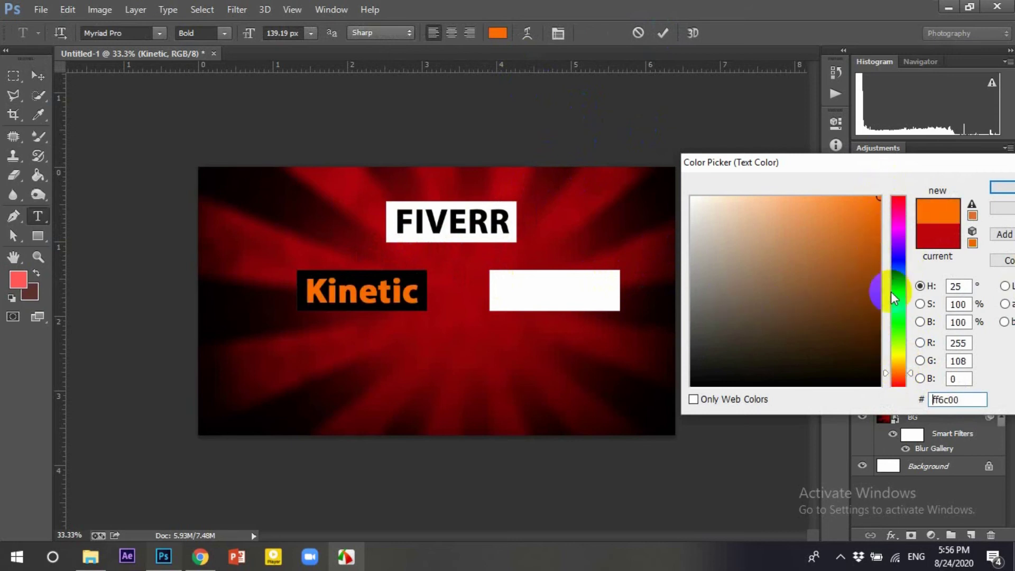
click(897, 377)
click(899, 385)
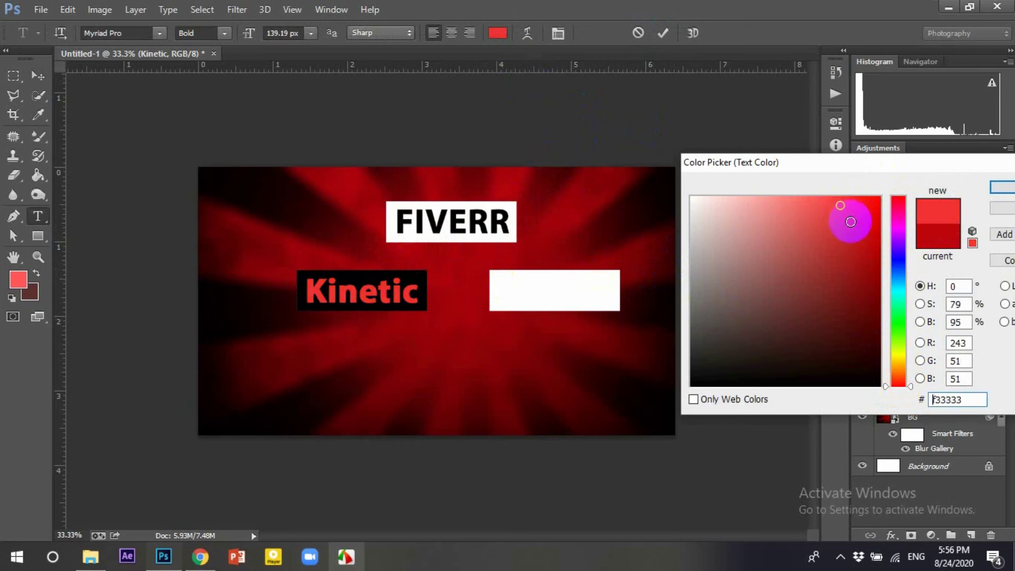
click(570, 294)
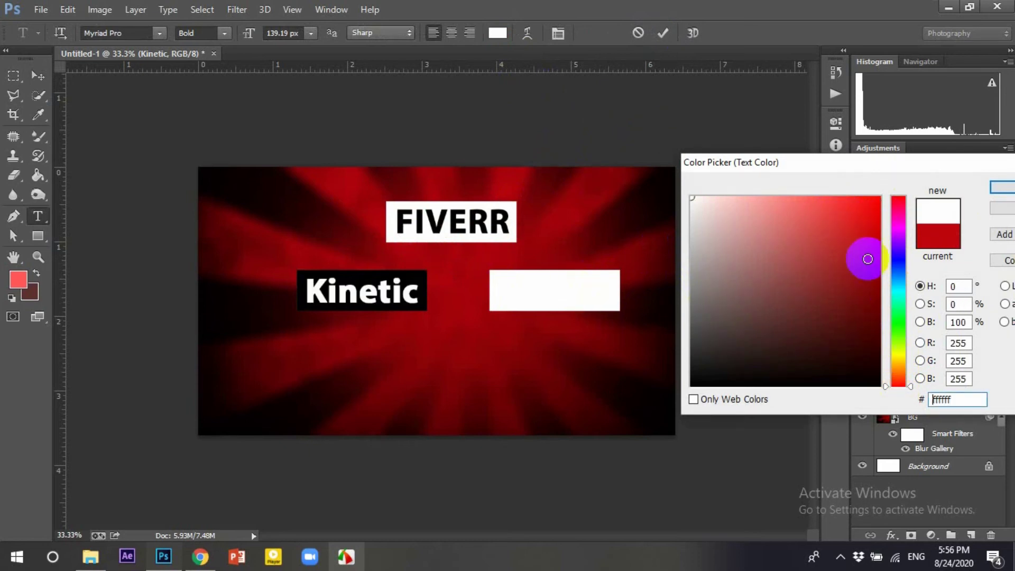
click(1007, 189)
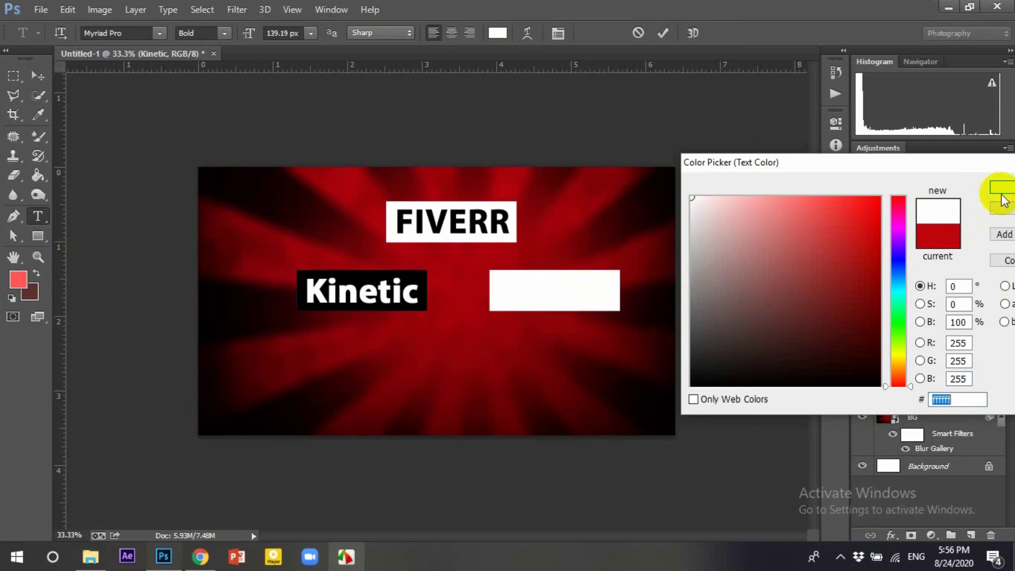
click(1005, 192)
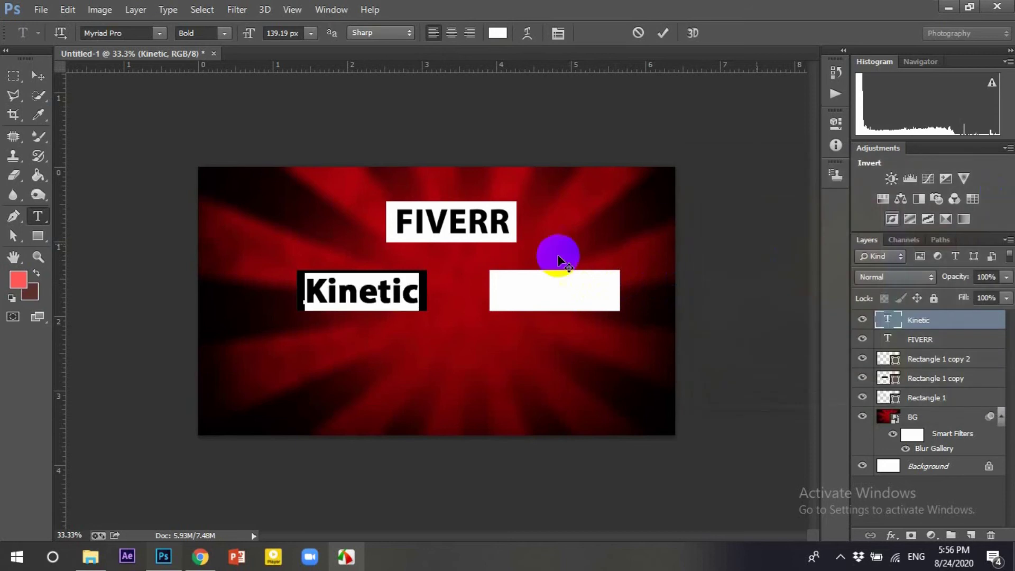
click(662, 34)
Slide the white box left until it butts against the Kinetic box.
key(v)
drag(552, 289, 493, 293)
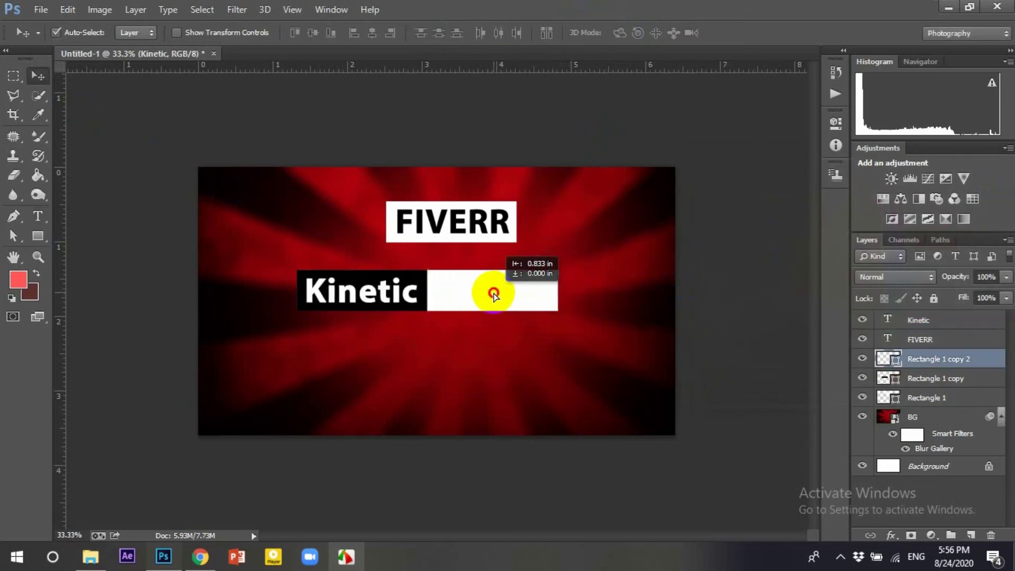
drag(494, 293, 491, 292)
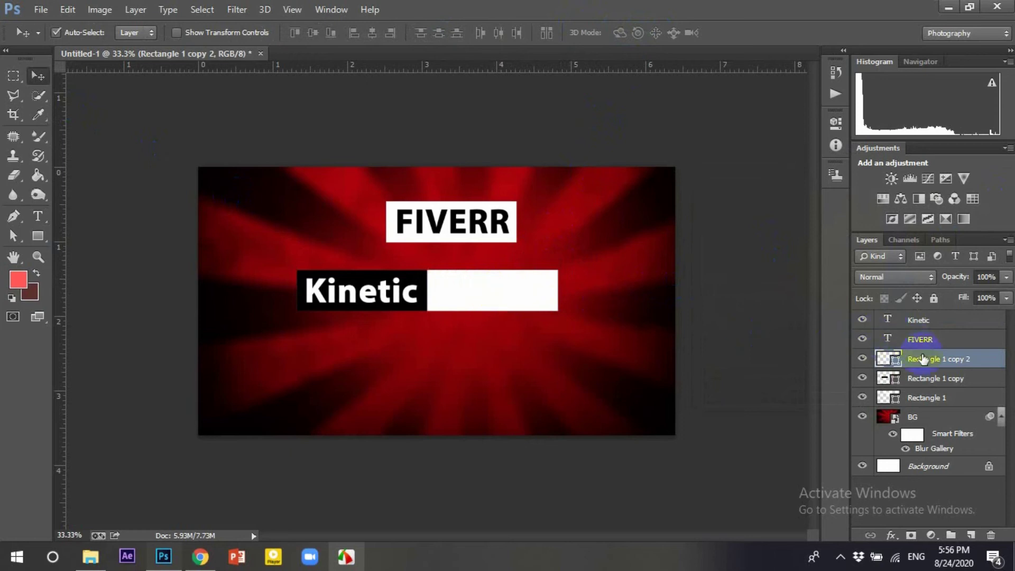
click(925, 322)
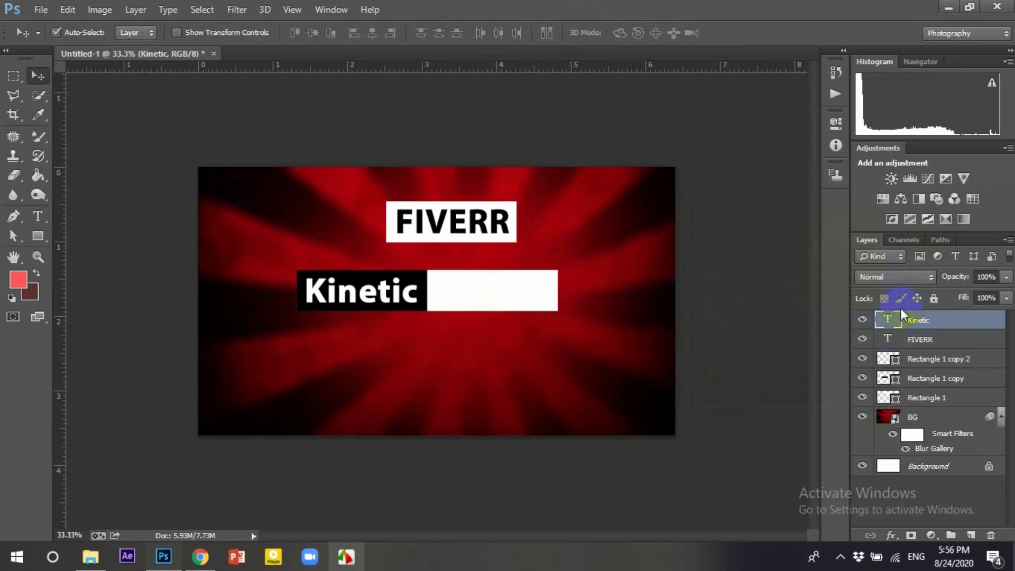
Stretch the white box wider to the right and duplicate the Kinetic text.
click(521, 297)
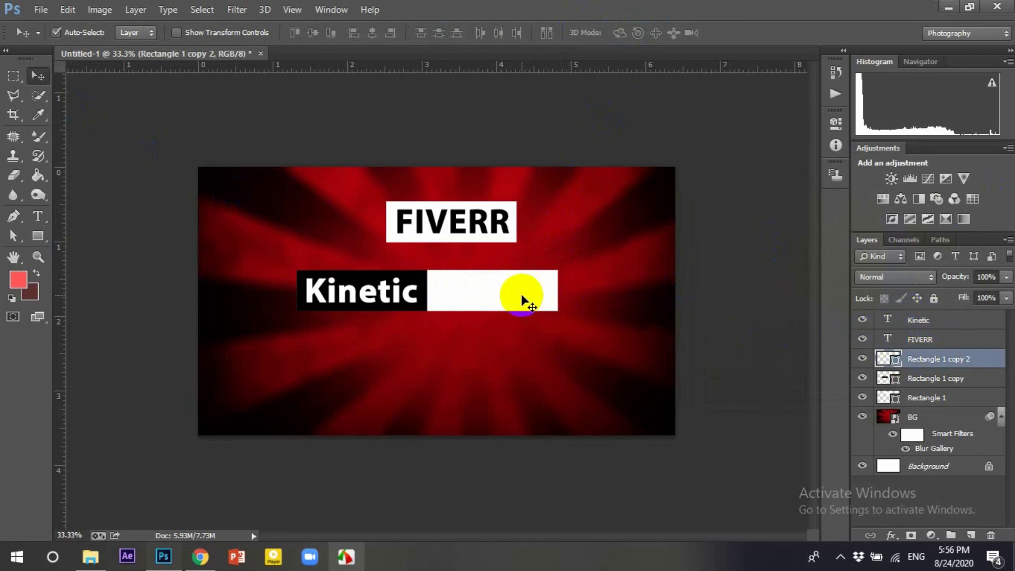
key(ctrl+t)
drag(557, 290, 600, 290)
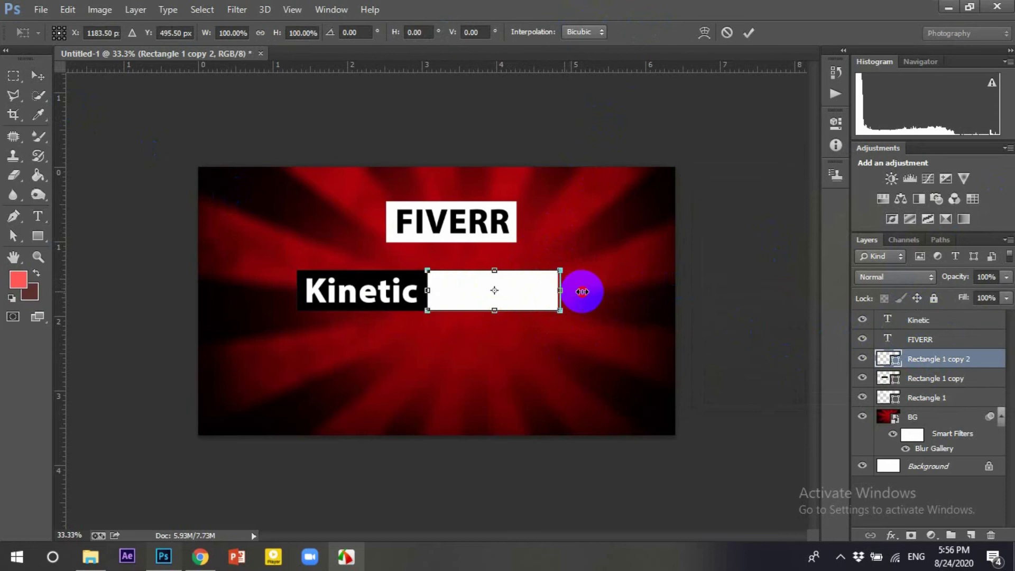
click(751, 29)
click(941, 321)
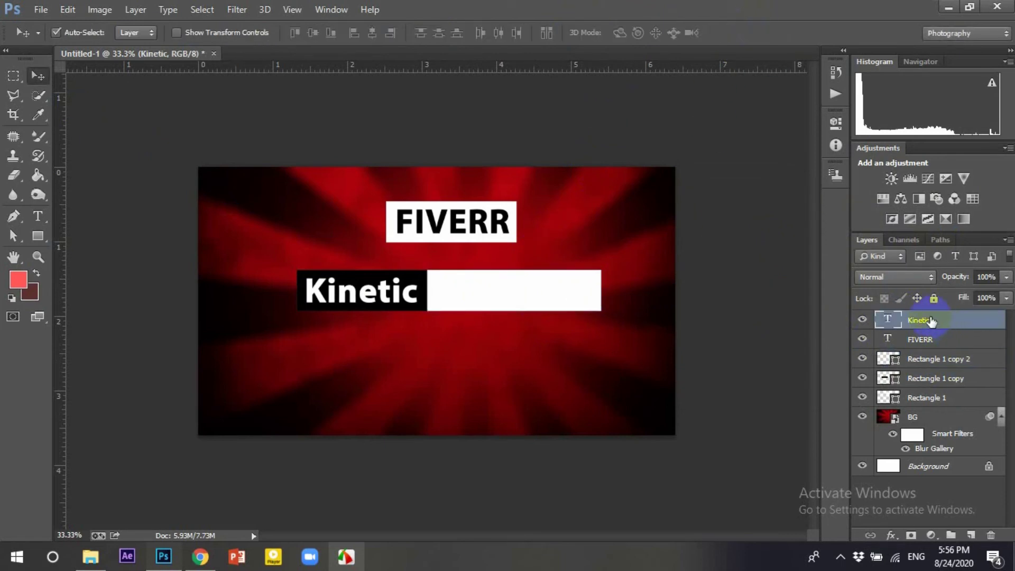
key(ctrl+j)
Rewrite the Kinetic copy as Typography and colour it black.
double_click(886, 319)
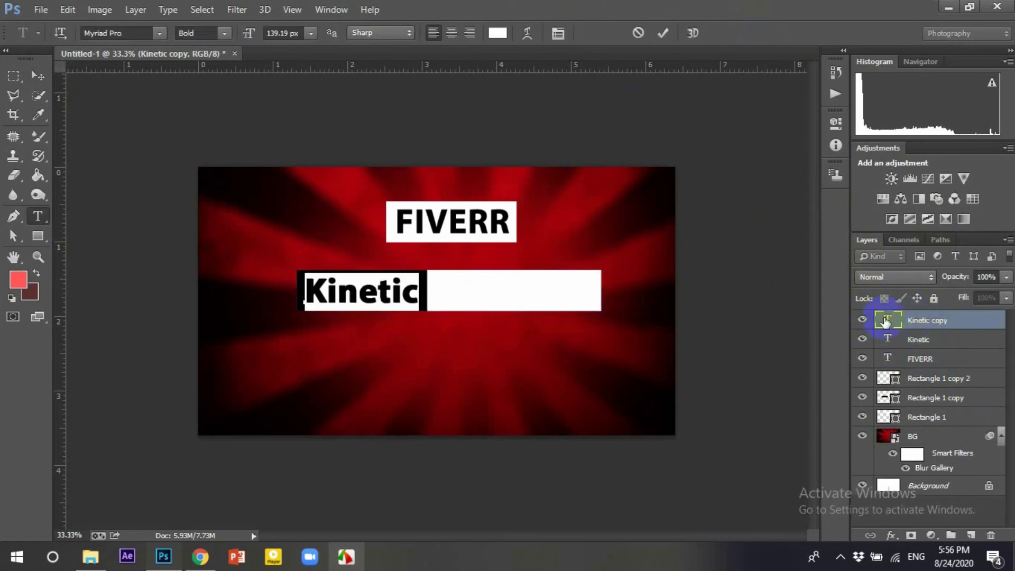
key(Left)
text(Ky)
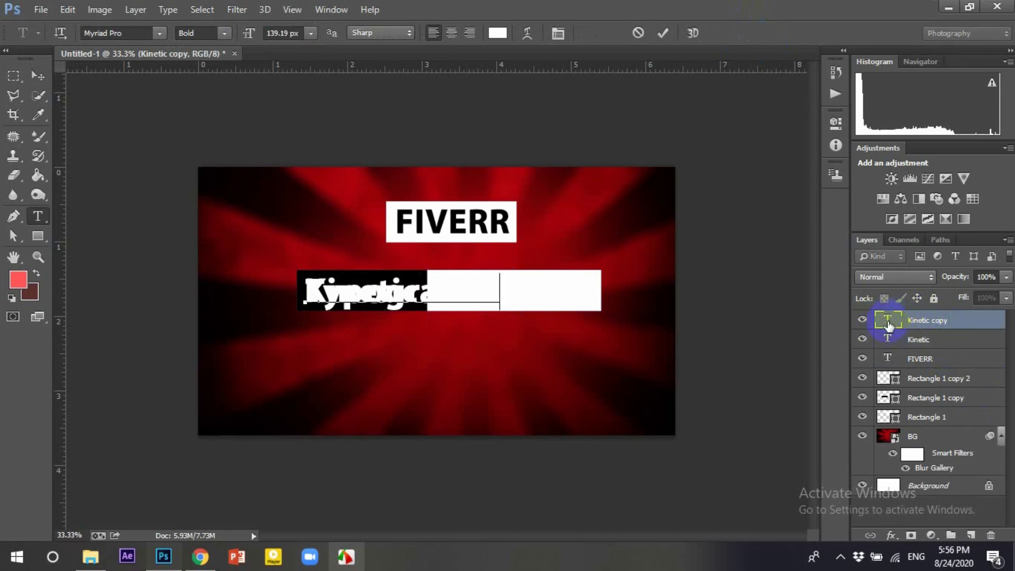
double_click(888, 322)
click(498, 33)
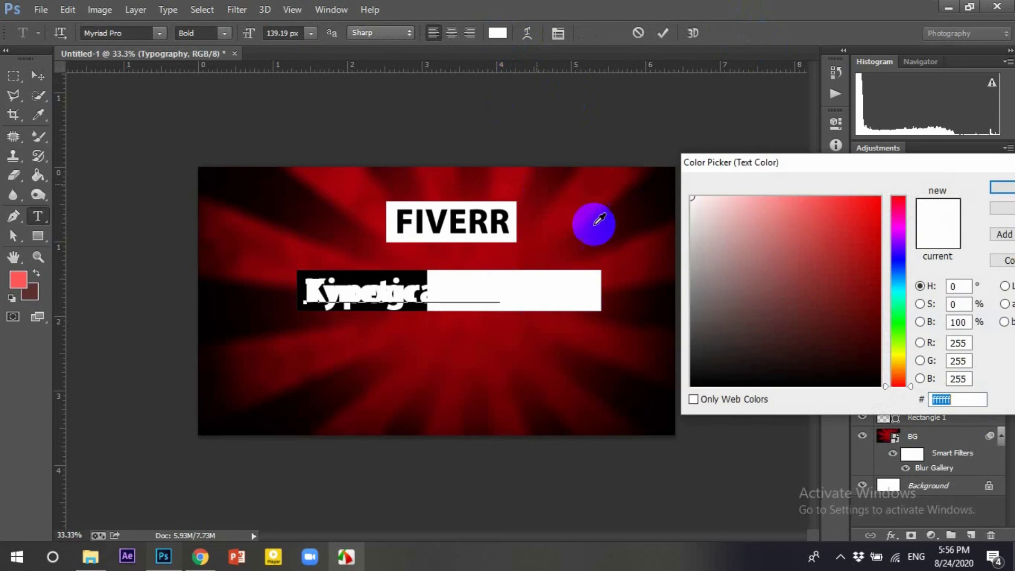
click(691, 385)
click(1001, 187)
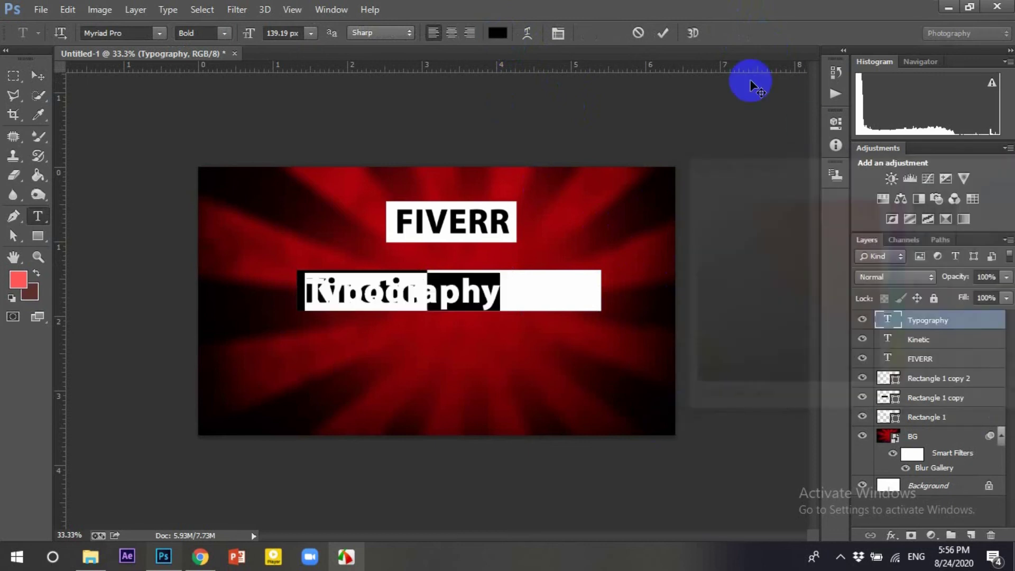
click(663, 33)
Place Typography beside Kinetic and stretch it slightly wider.
key(v)
drag(463, 294, 596, 294)
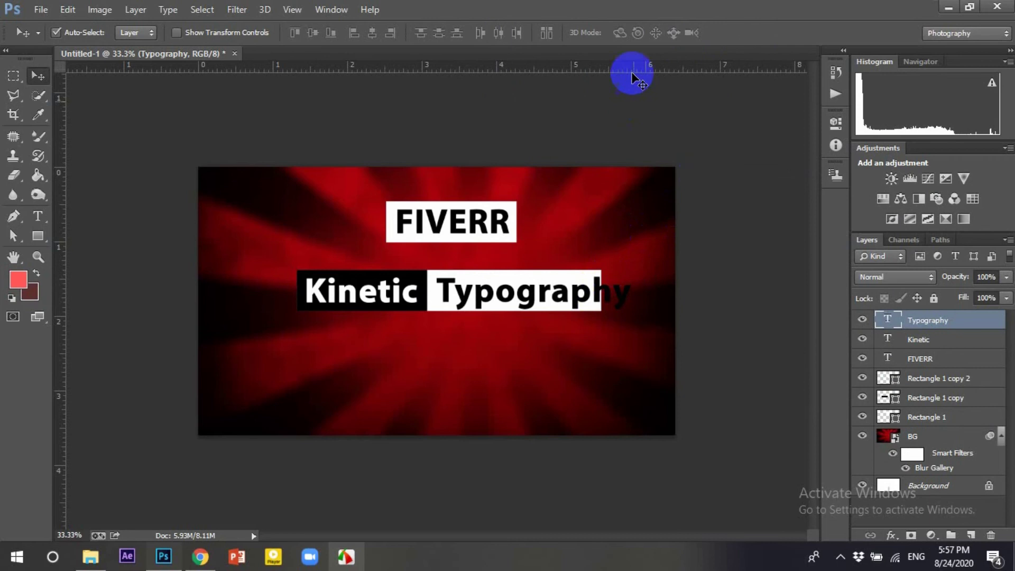
click(607, 285)
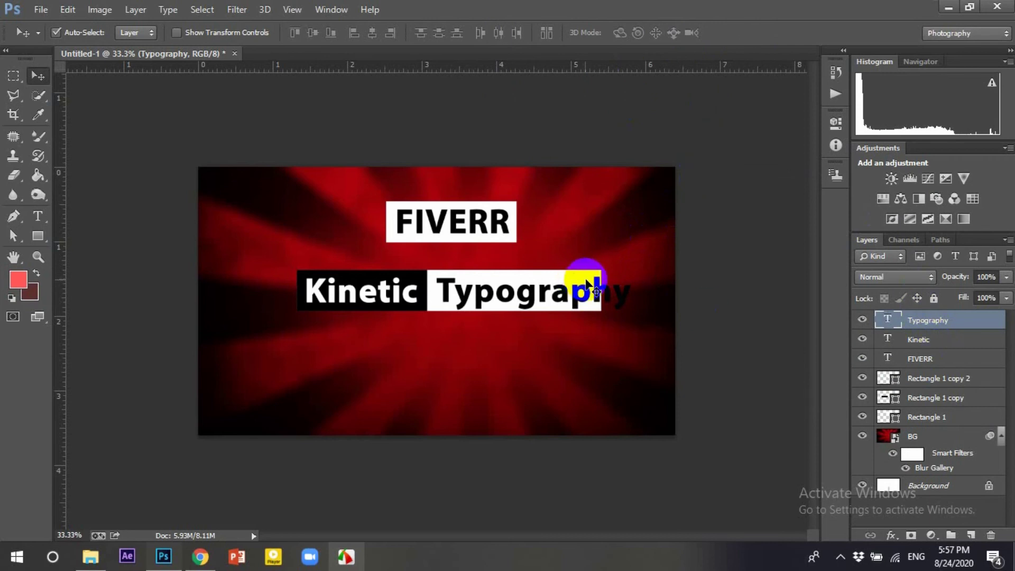
key(ctrl+t)
drag(631, 290, 645, 290)
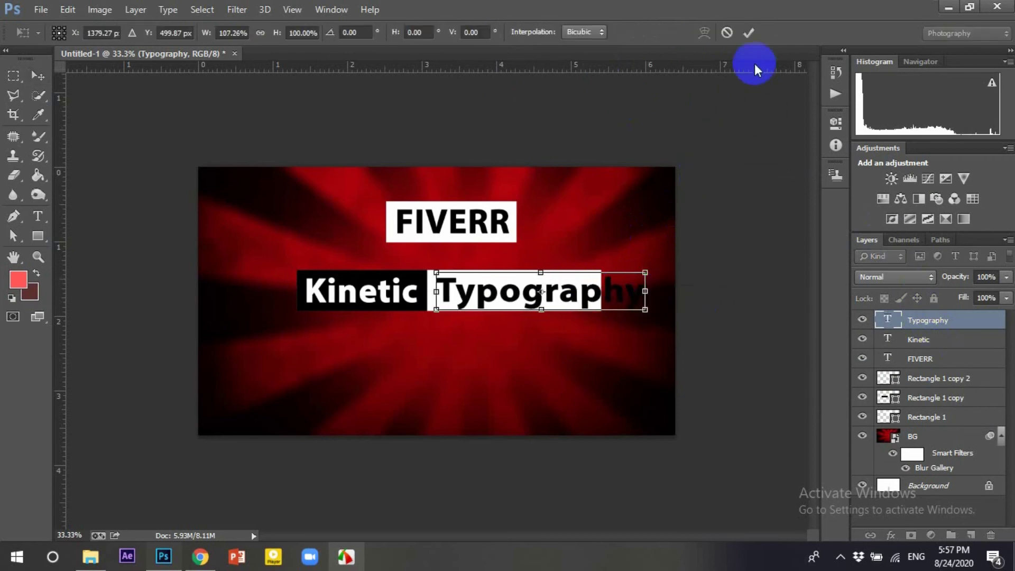
click(749, 33)
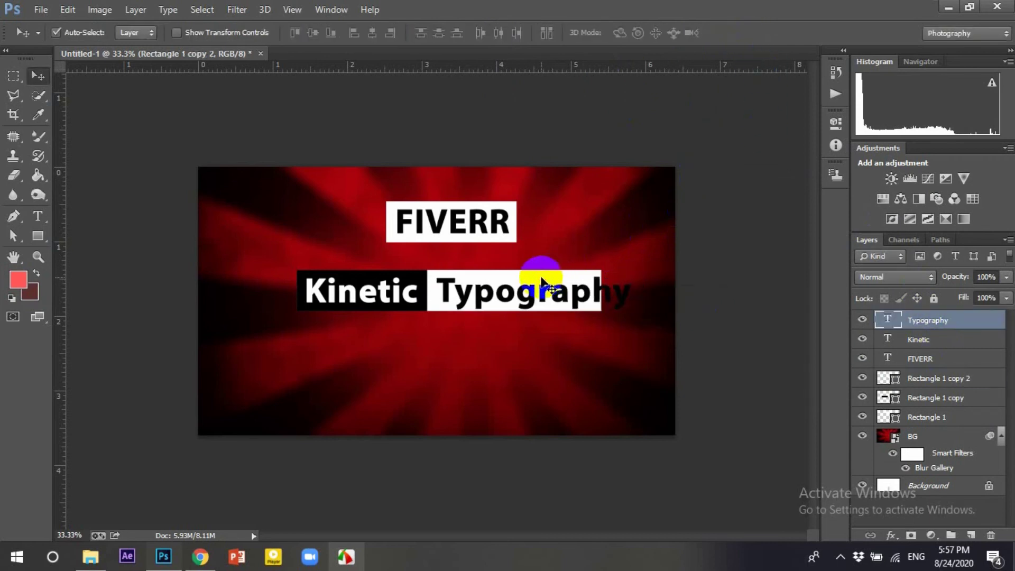
Widen the white box behind Typography to fit the whole word.
click(862, 378)
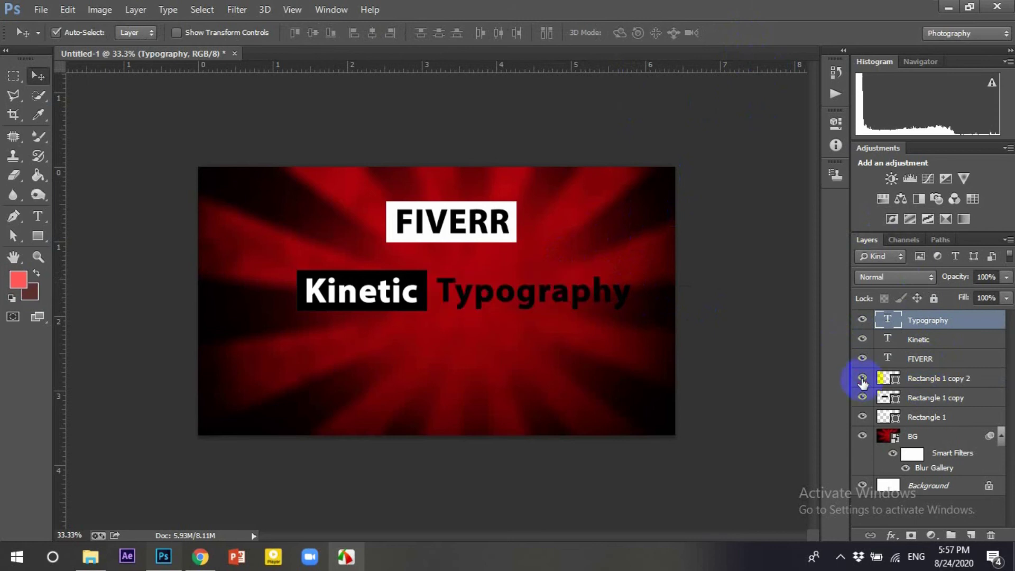
click(937, 378)
key(ctrl+t)
drag(603, 290, 644, 293)
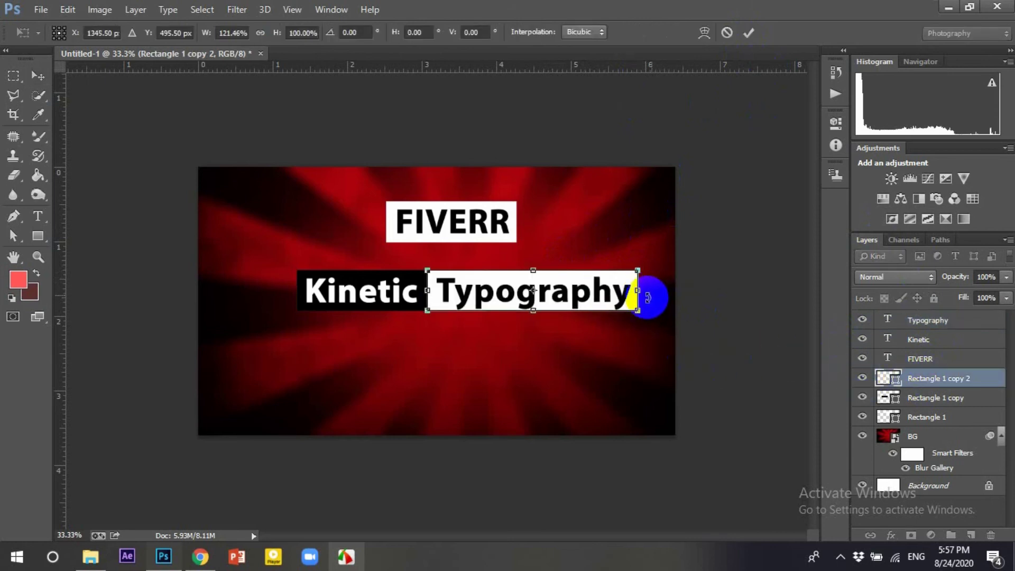
click(749, 32)
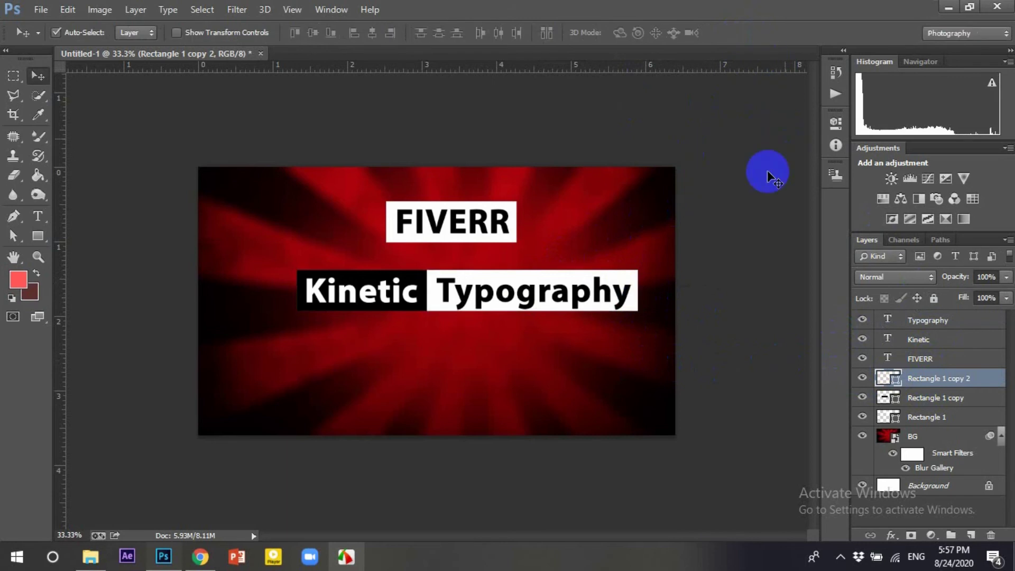
Move the Kinetic Typography text and boxes together slightly up and right.
shift+click(926, 399)
ctrl+click(927, 320)
ctrl+click(918, 340)
drag(558, 293, 539, 274)
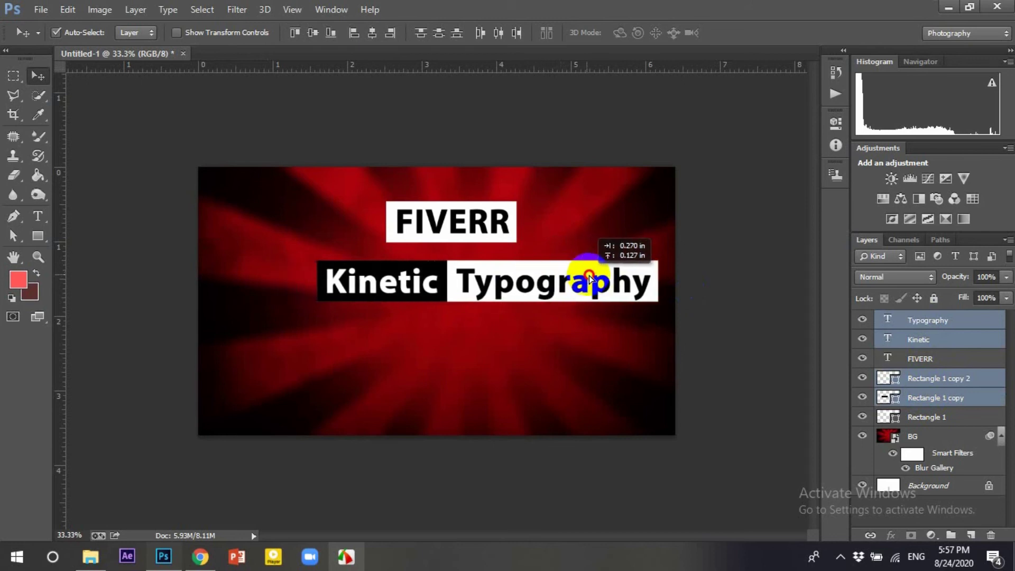
drag(539, 275, 593, 275)
Shift the FIVERR title and its box to the right.
click(508, 218)
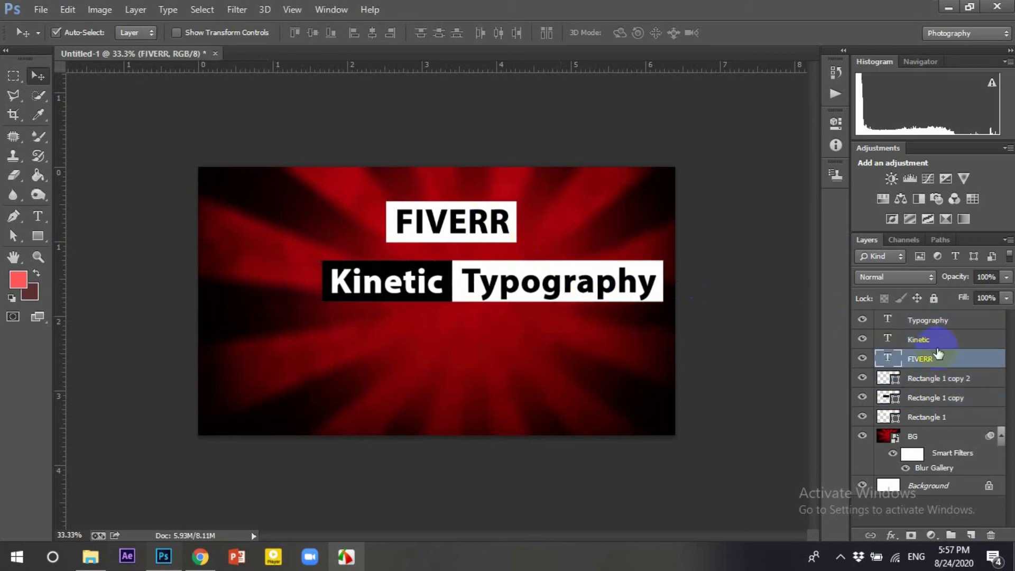
ctrl+click(941, 416)
mouse_move(471, 227)
mouse_down()
mouse_move(522, 232)
mouse_move(514, 232)
mouse_up()
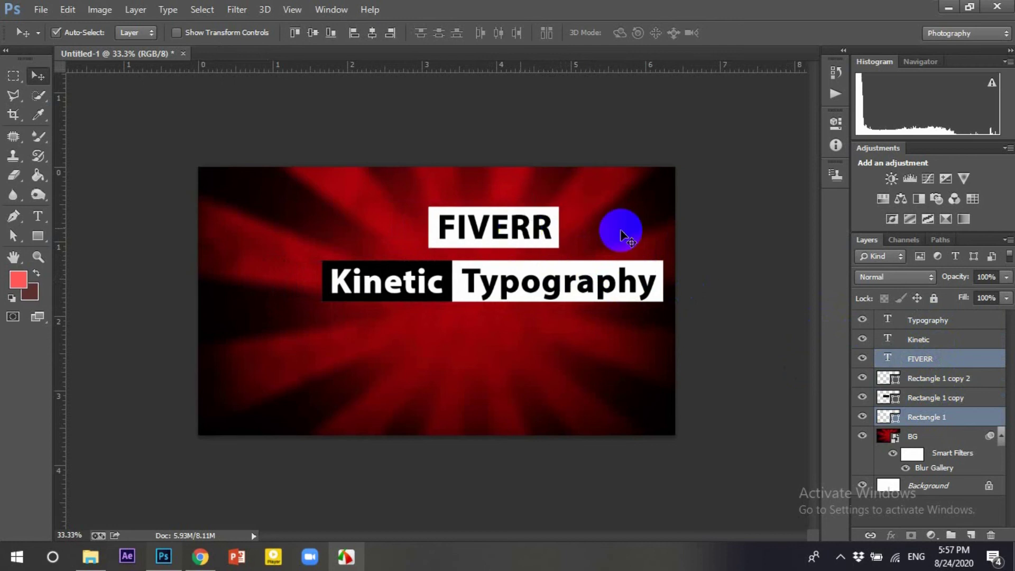
click(951, 378)
click(892, 360)
Preview red and gold on the FIVERR text, then keep it black.
double_click(891, 353)
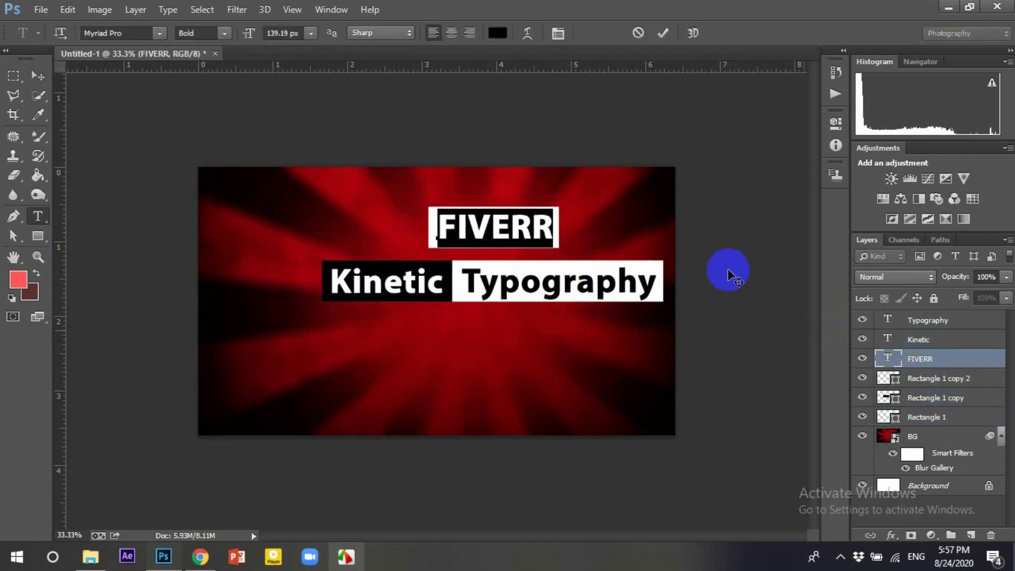
click(497, 33)
click(598, 192)
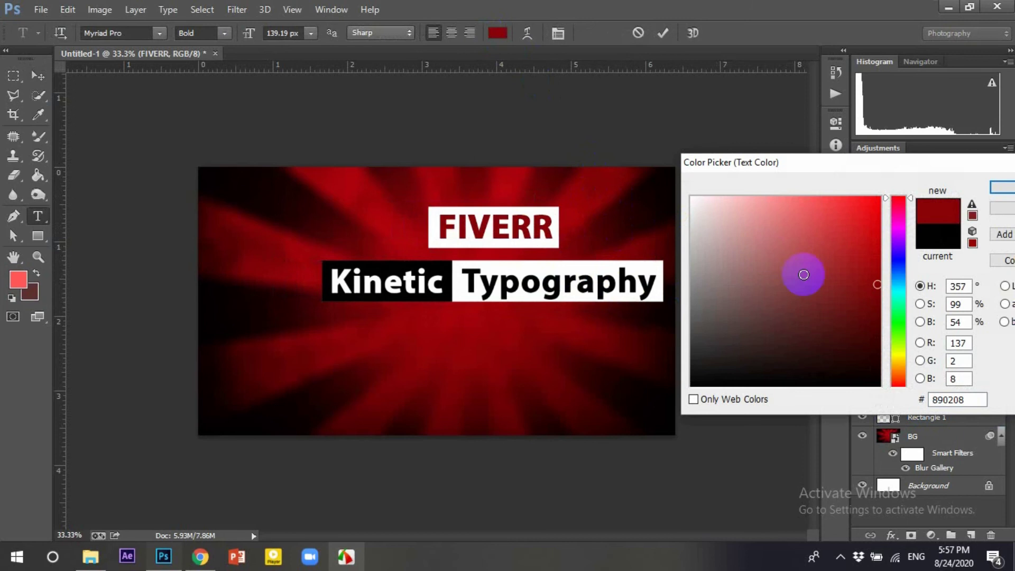
mouse_move(898, 280)
mouse_down()
mouse_move(901, 386)
mouse_move(869, 181)
mouse_move(879, 260)
mouse_move(880, 197)
mouse_up()
click(899, 363)
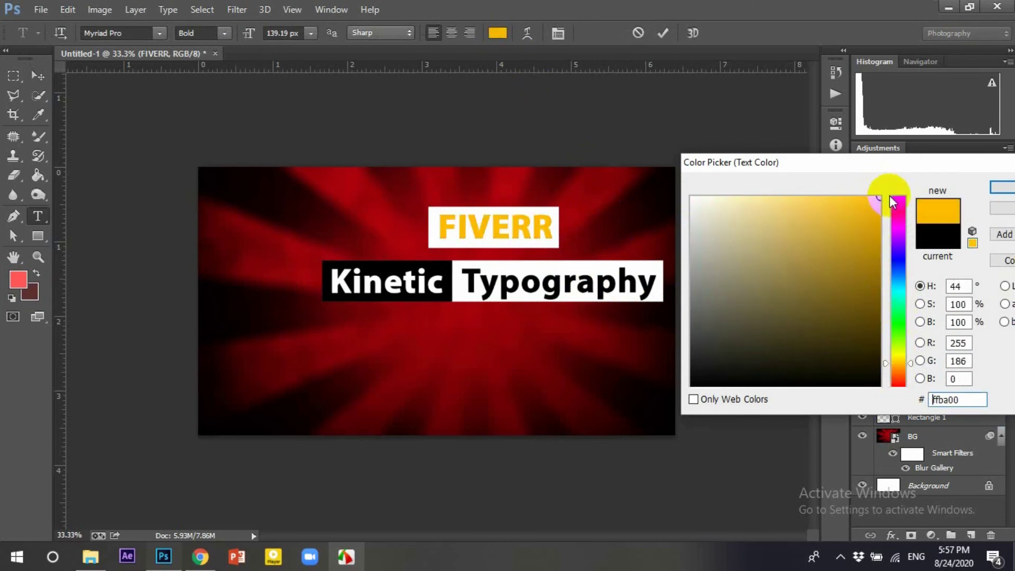
mouse_move(867, 269)
mouse_down()
mouse_move(798, 286)
mouse_move(880, 198)
mouse_up()
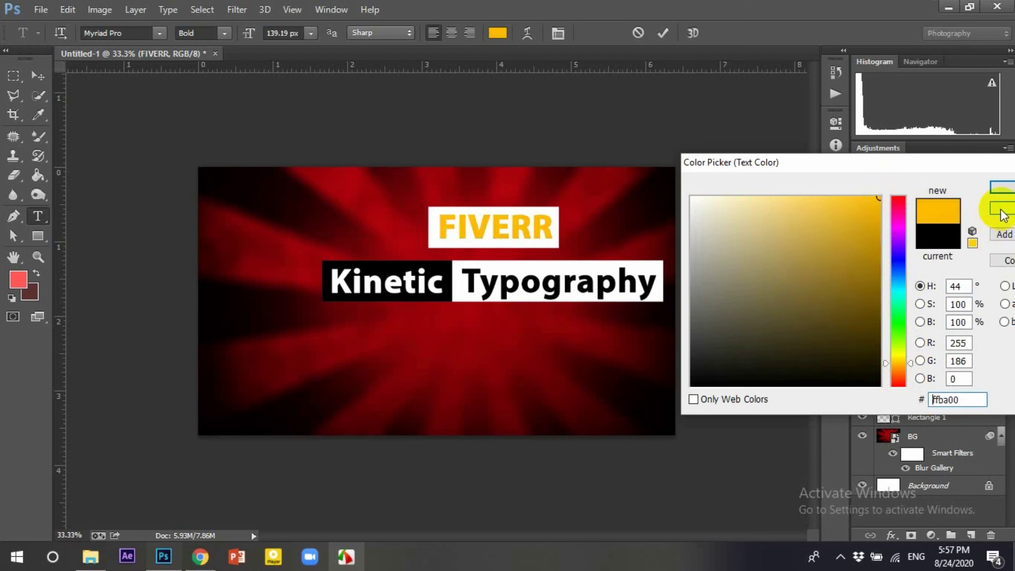
drag(848, 275, 691, 396)
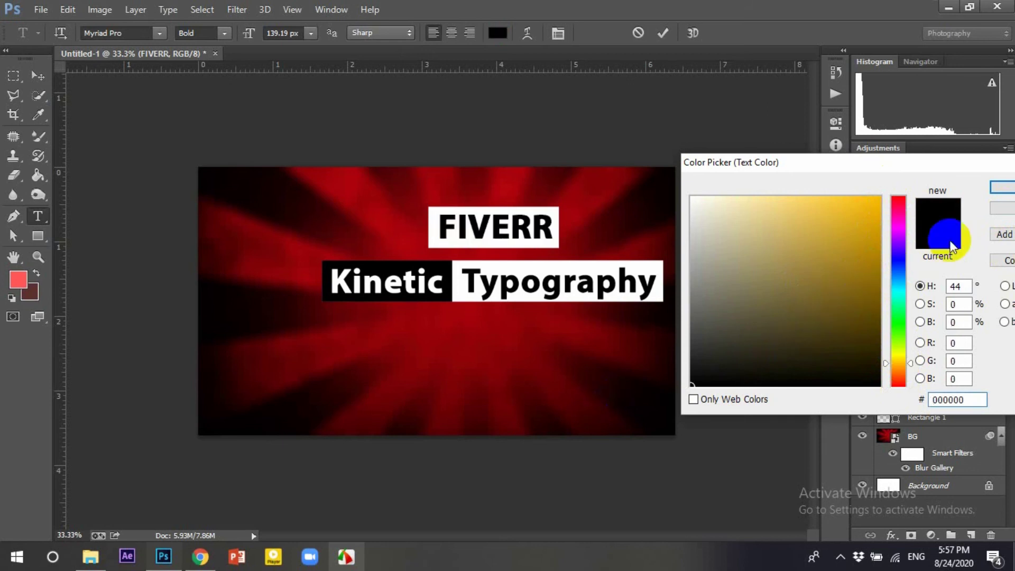
click(1001, 187)
Fill the box behind FIVERR with orange ff6c00.
click(925, 417)
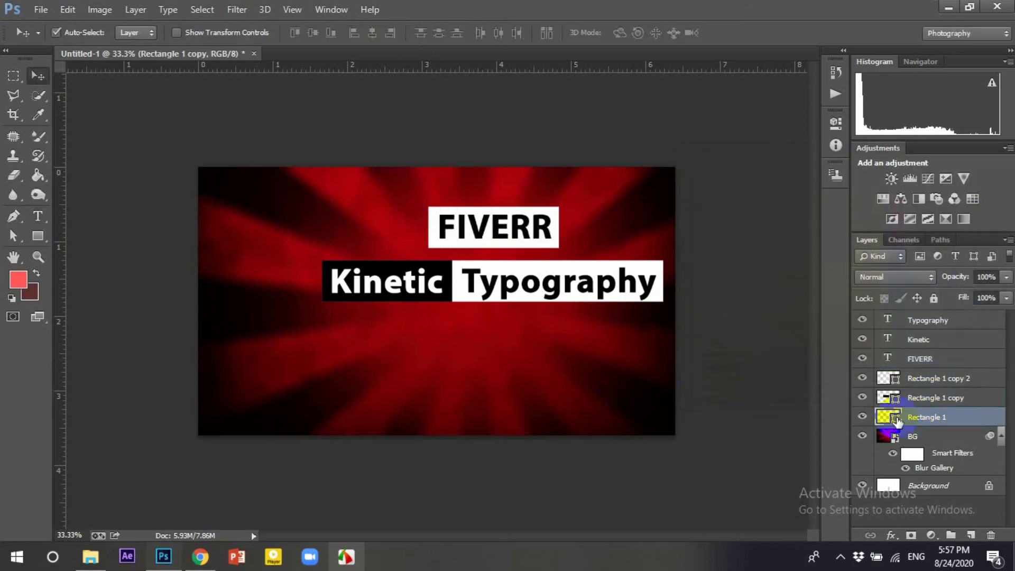
double_click(888, 417)
click(899, 368)
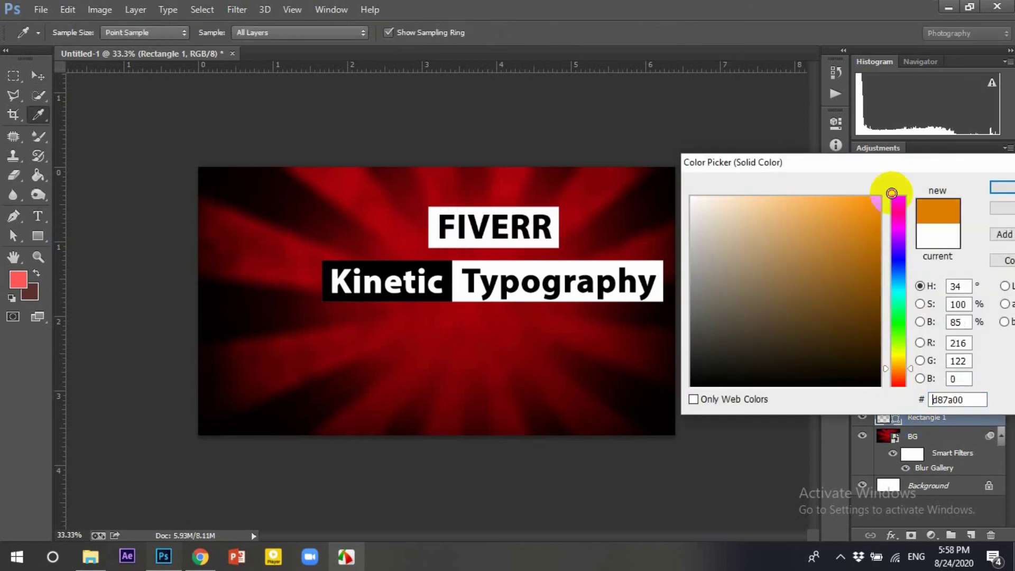
click(879, 198)
click(893, 373)
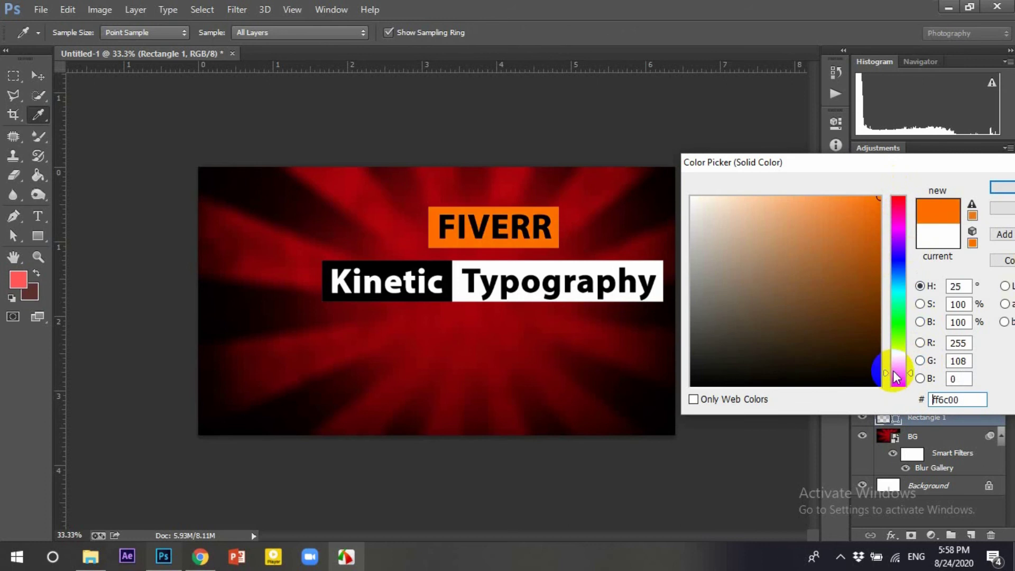
click(1003, 189)
Retype the FIVERR title as 'Fiverr'.
click(933, 359)
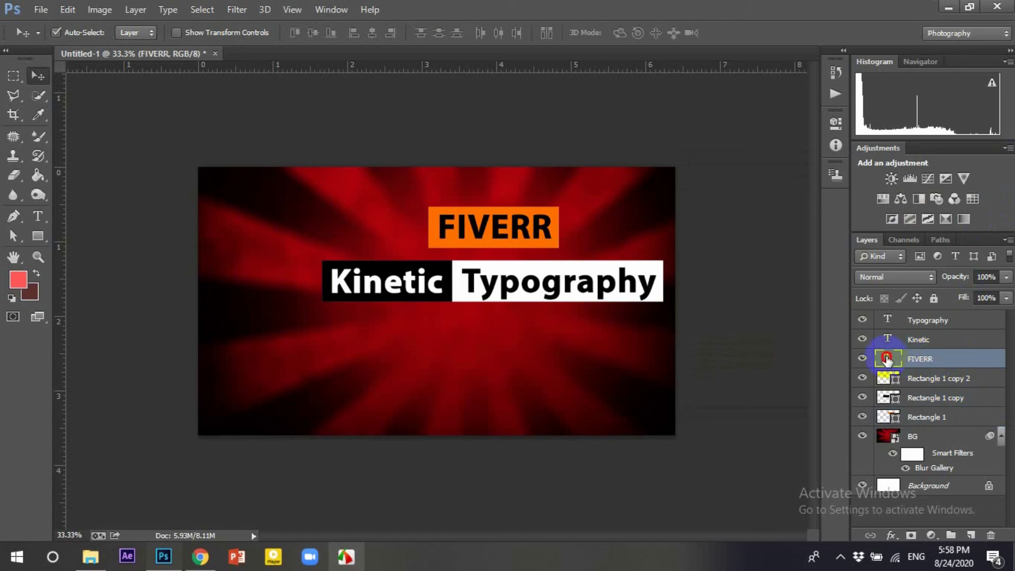
double_click(888, 358)
drag(553, 227, 467, 227)
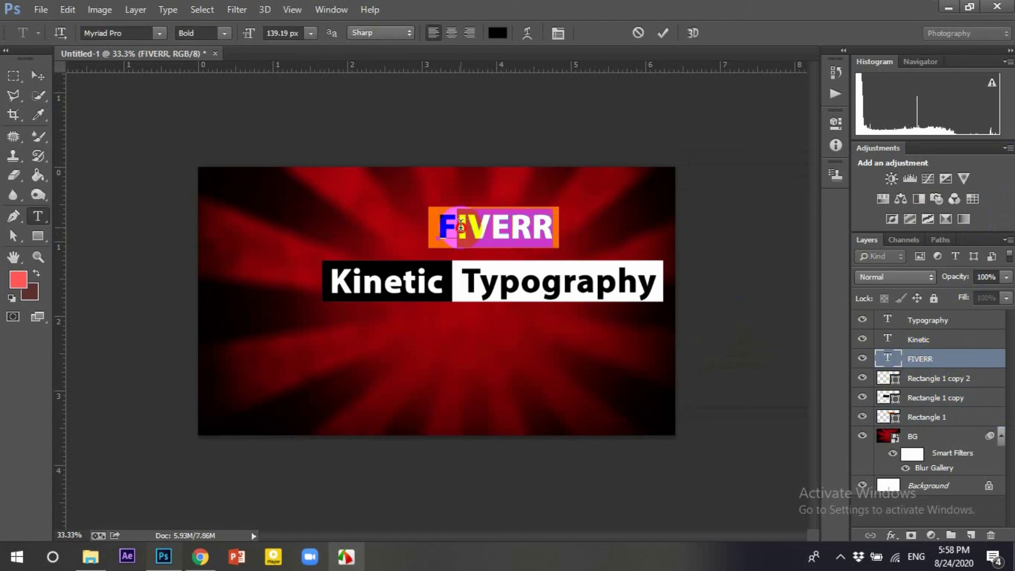
text(iverr)
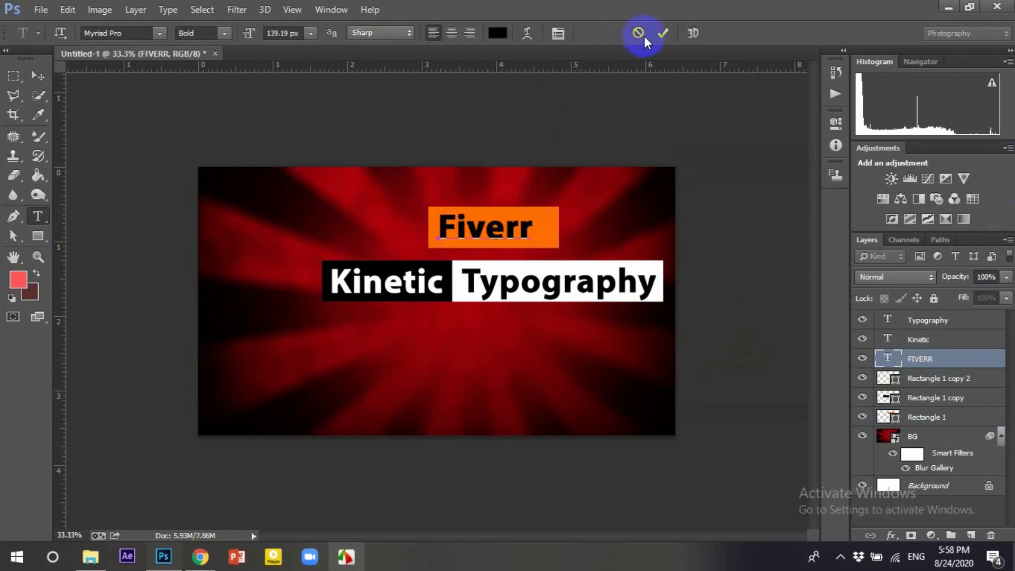
click(663, 33)
Narrow the orange box behind the title to fit 'Fiverr'.
key(v)
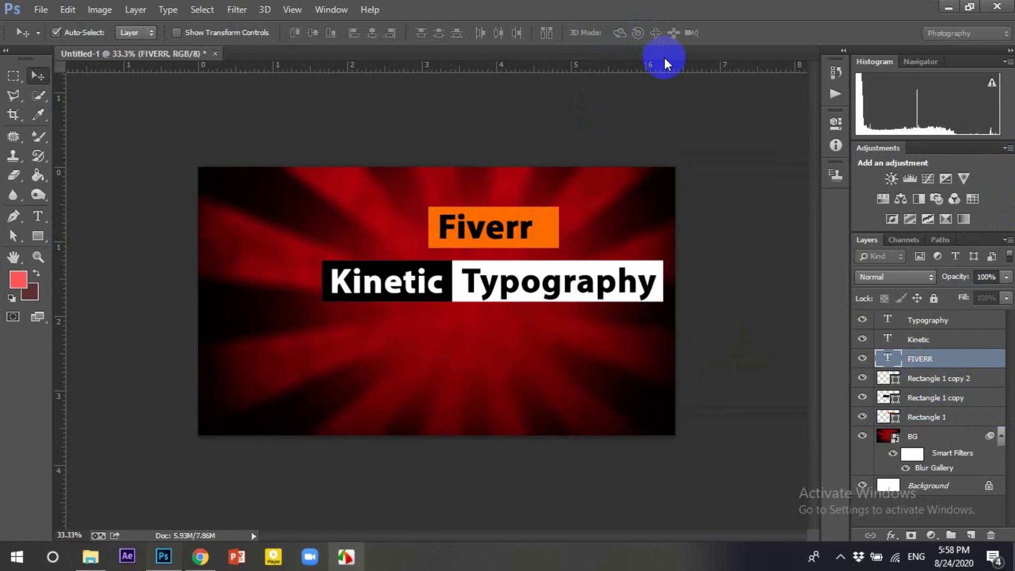
click(547, 214)
key(ctrl+t)
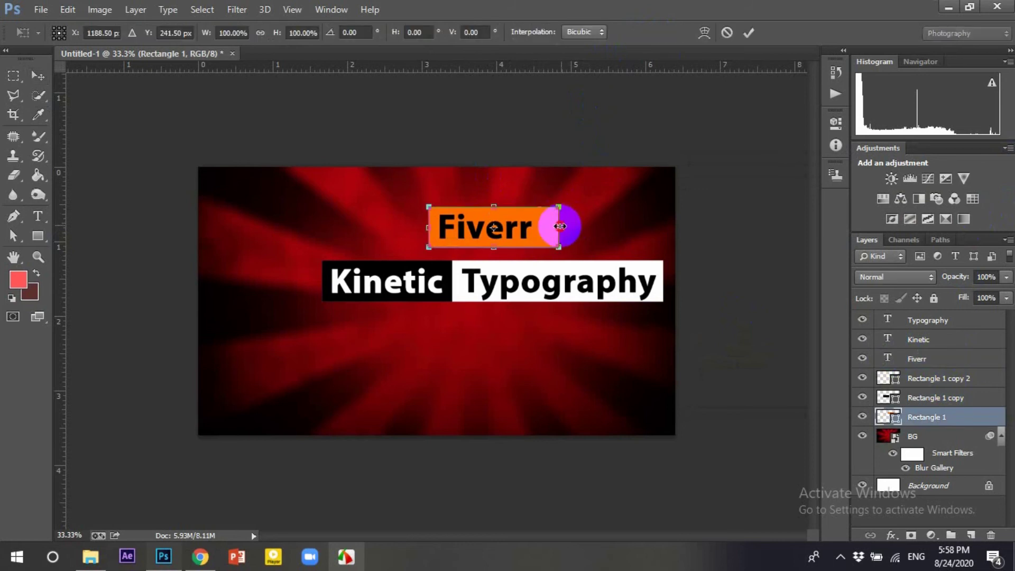
drag(558, 228, 543, 224)
click(749, 32)
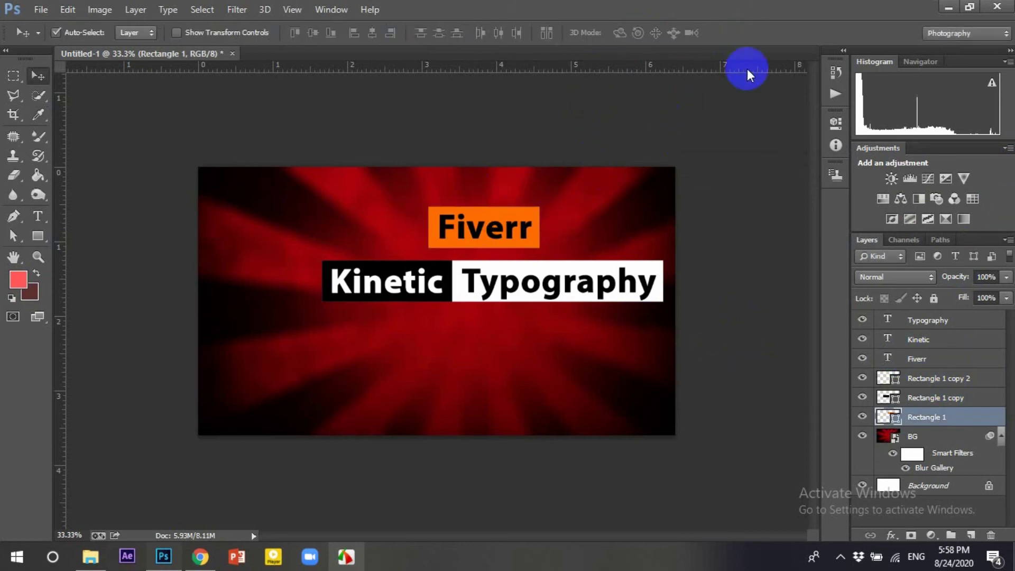
Nudge the Fiverr text and orange box together slightly right, above 'Typography'.
ctrl+click(936, 360)
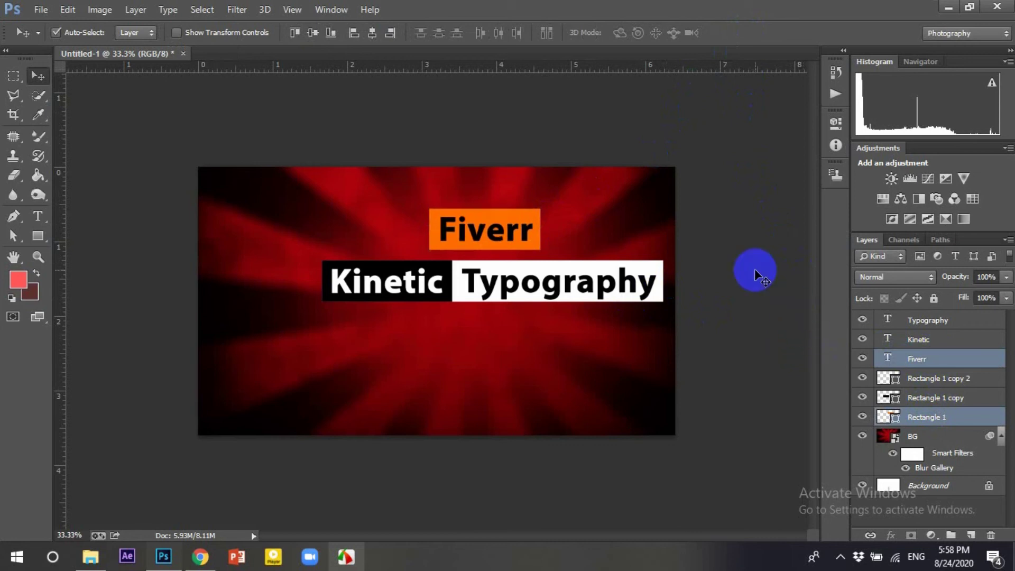
key(shift+Right)
key(shift+Right)
key(shift+Right)
key(shift+Right)
key(shift+Right)
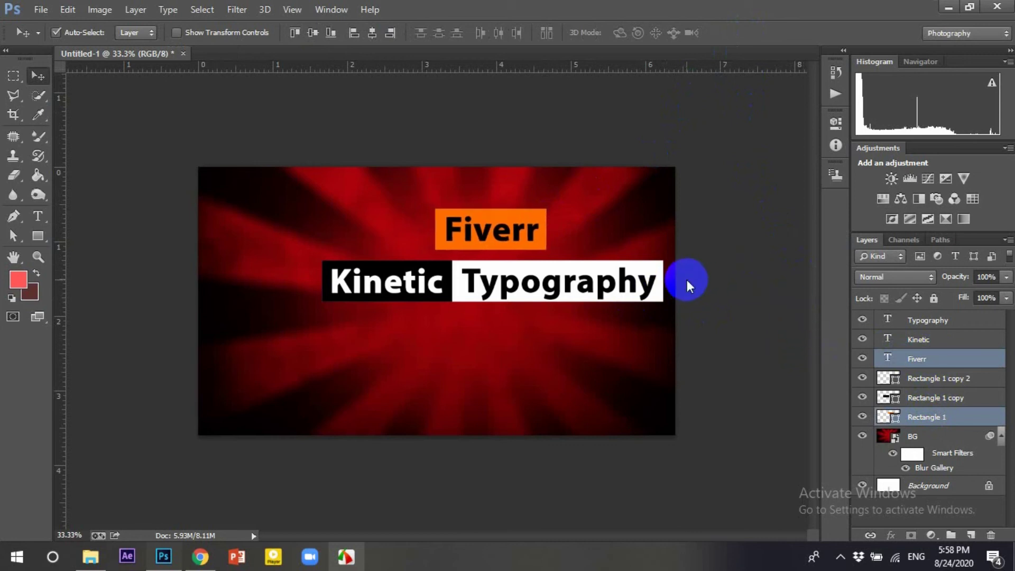
key(shift+Right)
key(shift+Right)
key(shift+Left)
key(shift+Left)
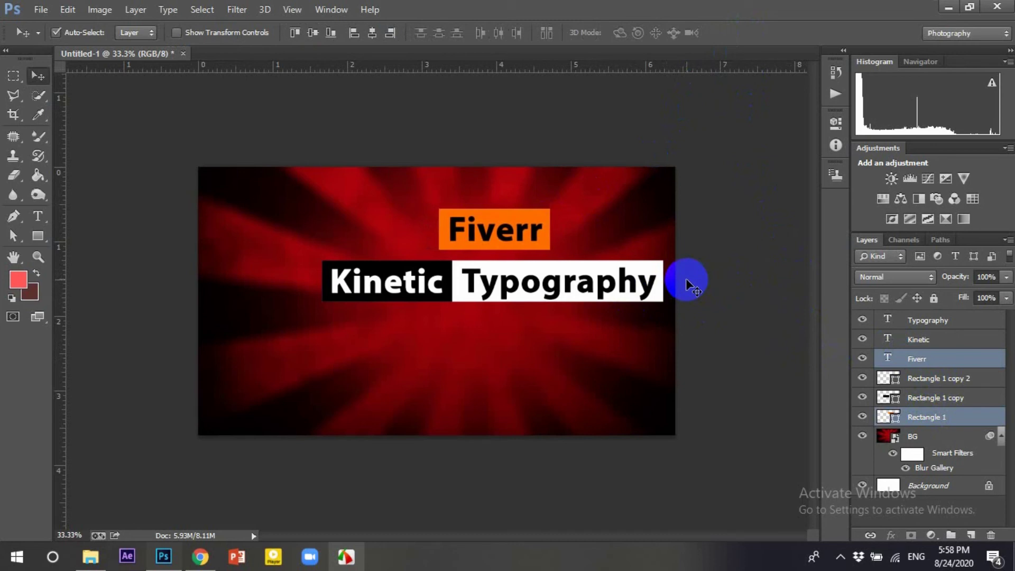
Duplicate the black box behind Kinetic twice.
click(925, 319)
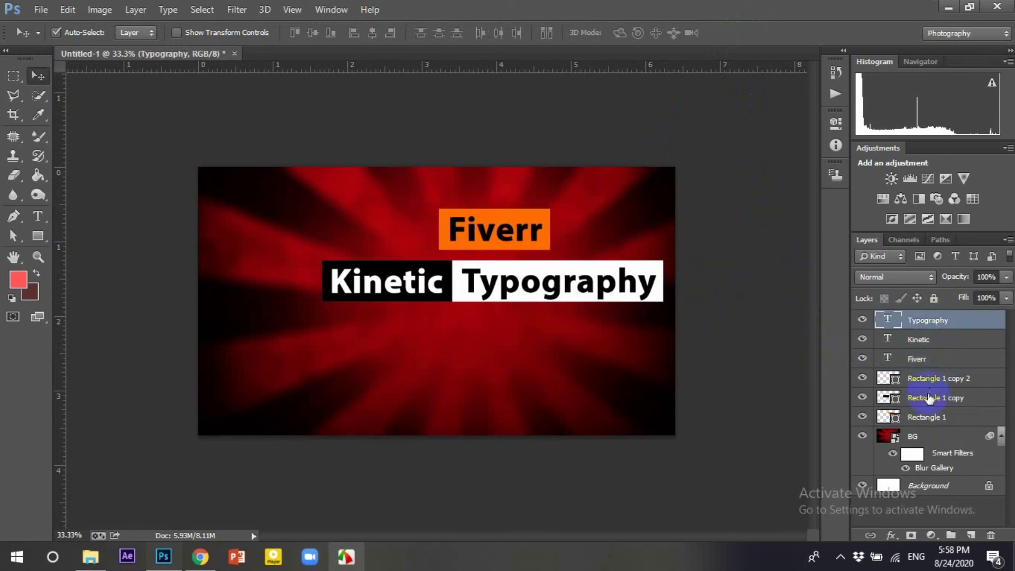
click(922, 398)
key(ctrl+j)
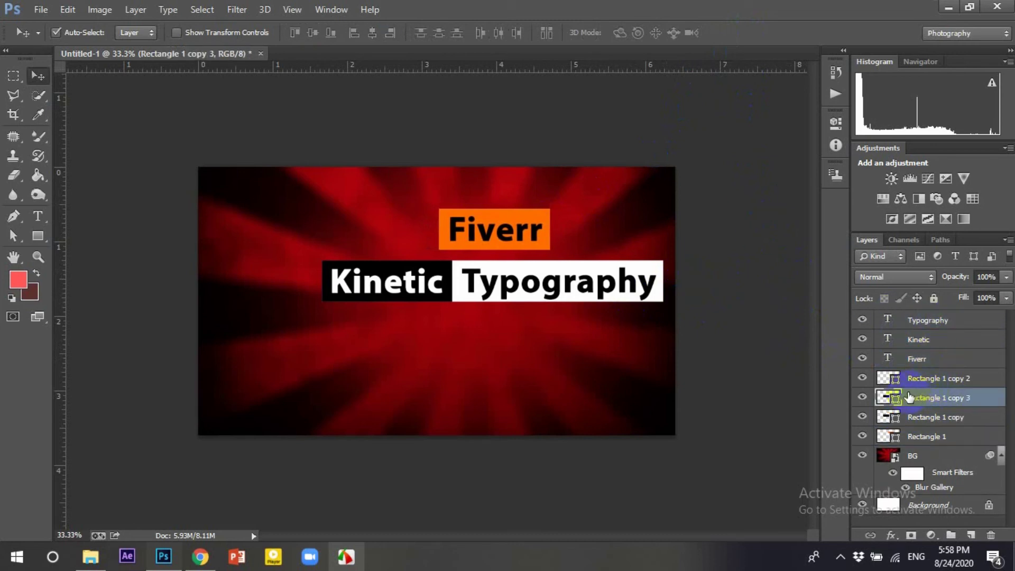
key(ctrl+j)
drag(439, 290, 444, 315)
Line the two black box copies up level, side by side beneath Kinetic Typography.
drag(450, 364, 614, 343)
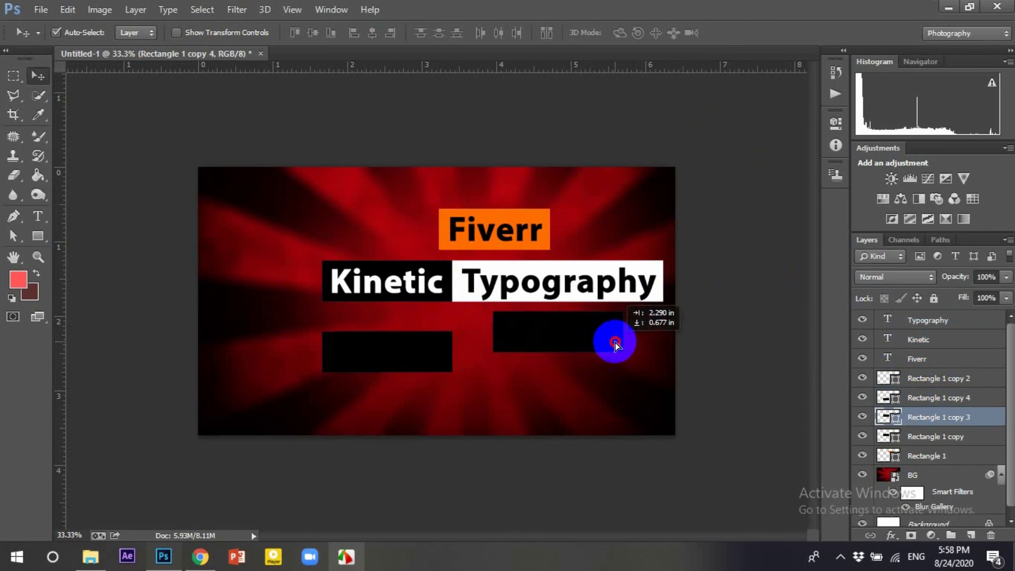
drag(614, 344, 608, 344)
mouse_move(438, 358)
mouse_down()
mouse_move(448, 380)
mouse_move(443, 334)
mouse_up()
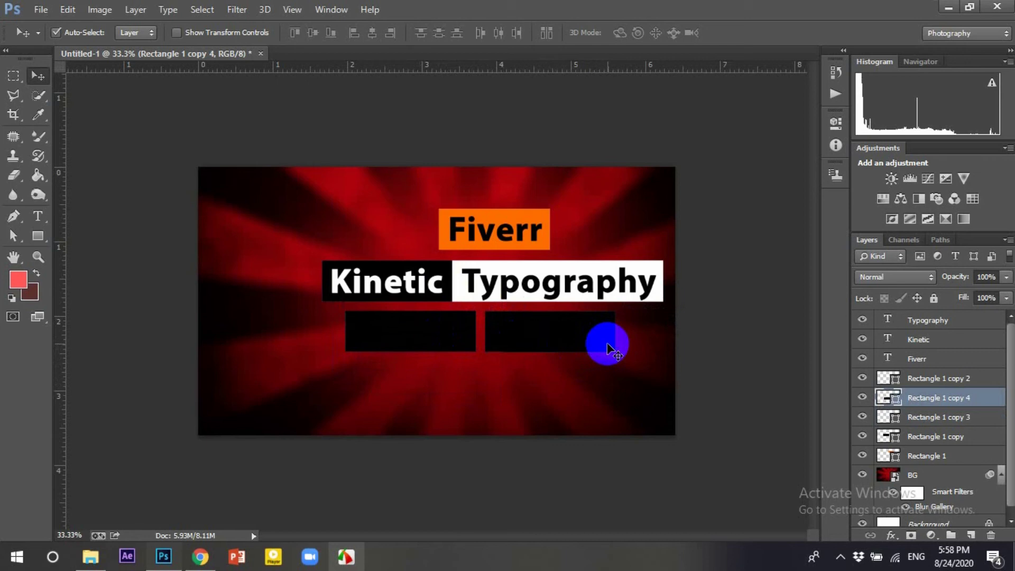
drag(606, 342, 620, 342)
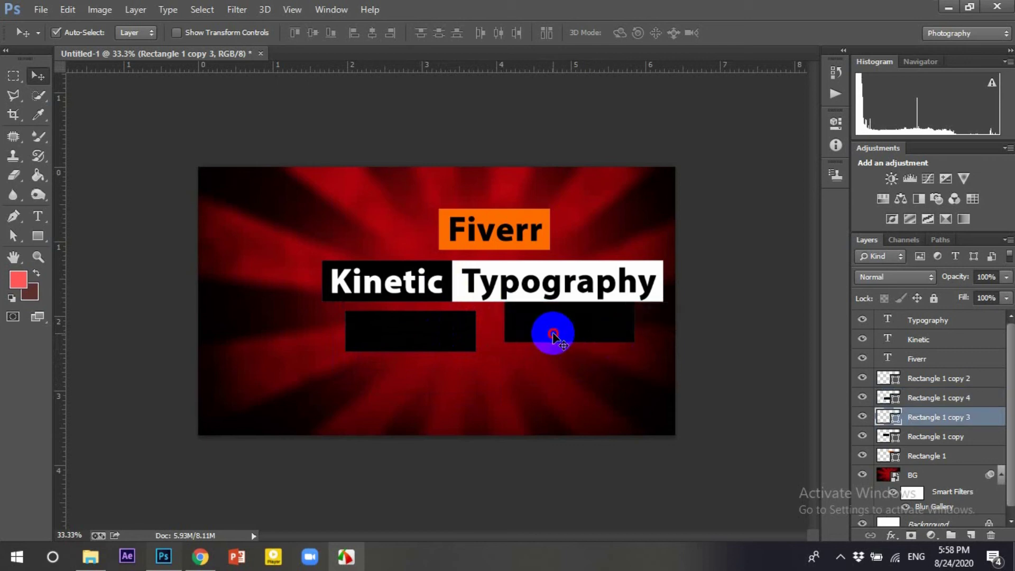
drag(550, 333, 556, 340)
drag(465, 333, 479, 334)
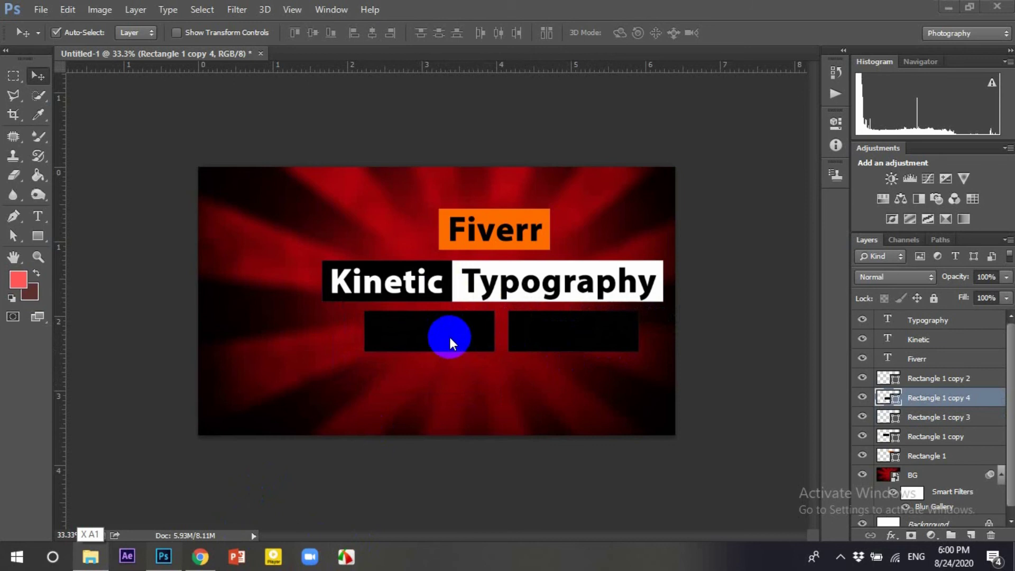
Change the left box's fill to white.
double_click(898, 401)
click(578, 273)
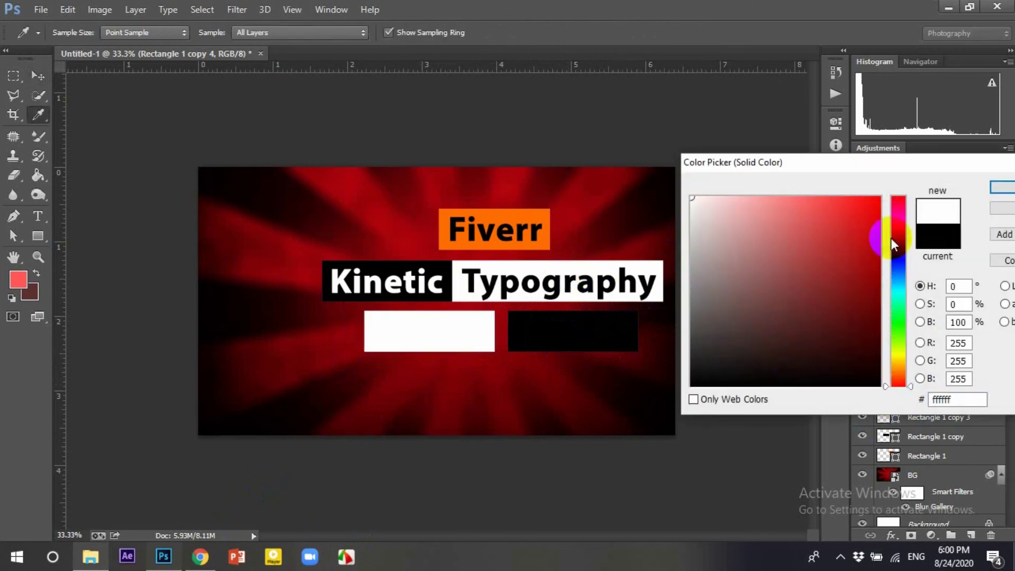
click(1007, 188)
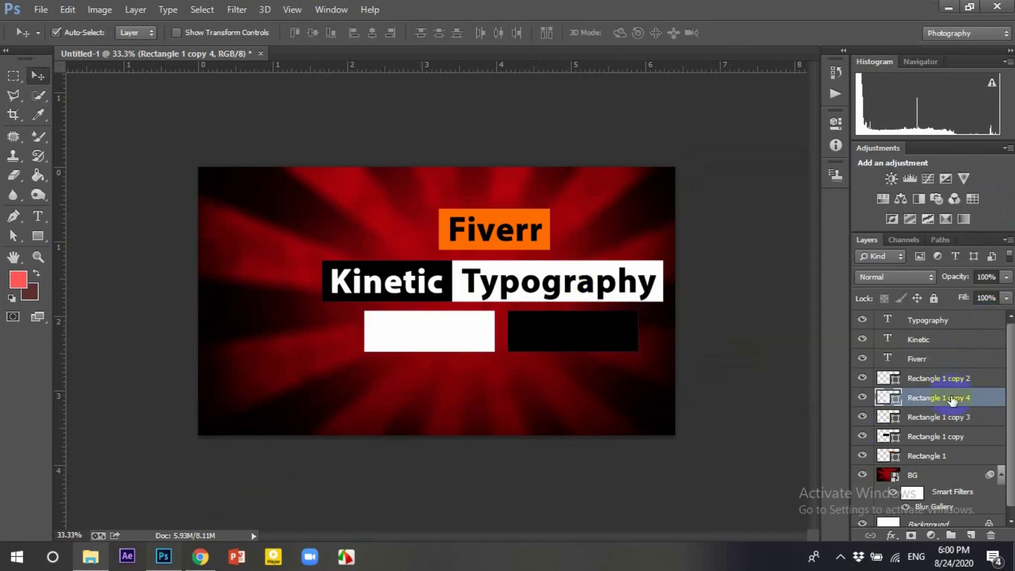
Widen the right black box on both sides to meet the white box.
click(550, 349)
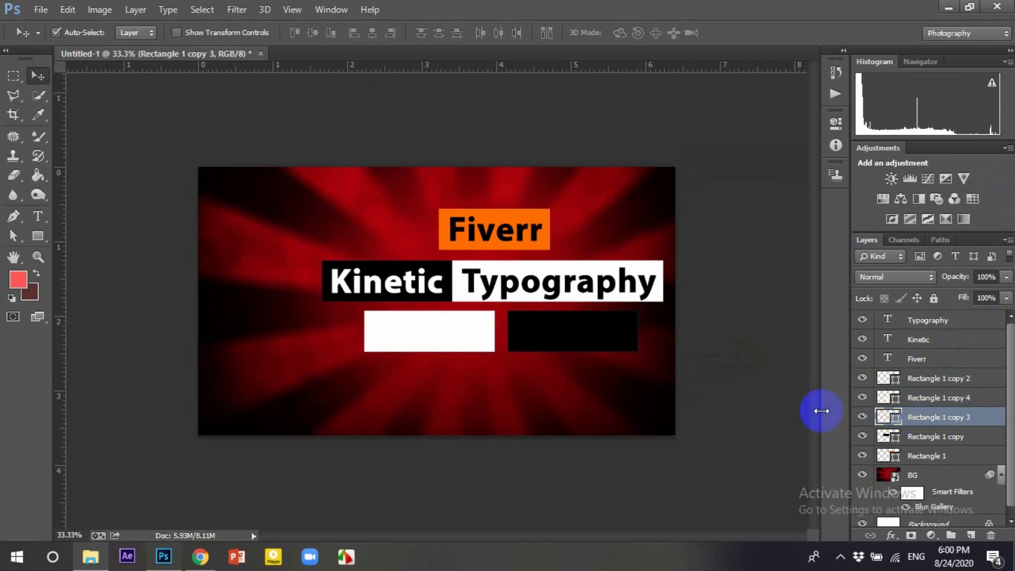
key(ctrl+t)
drag(507, 331, 497, 331)
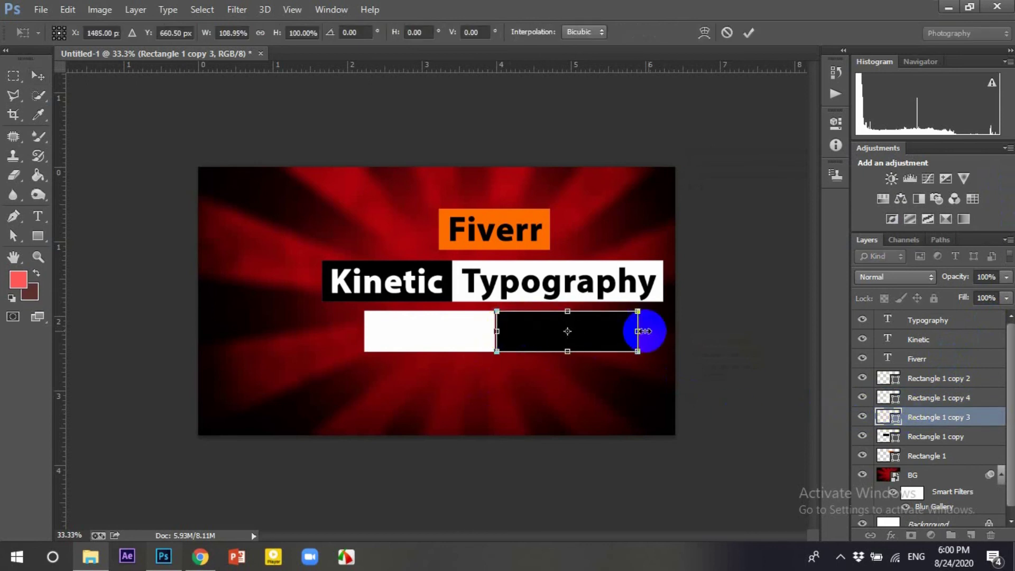
drag(644, 331, 664, 331)
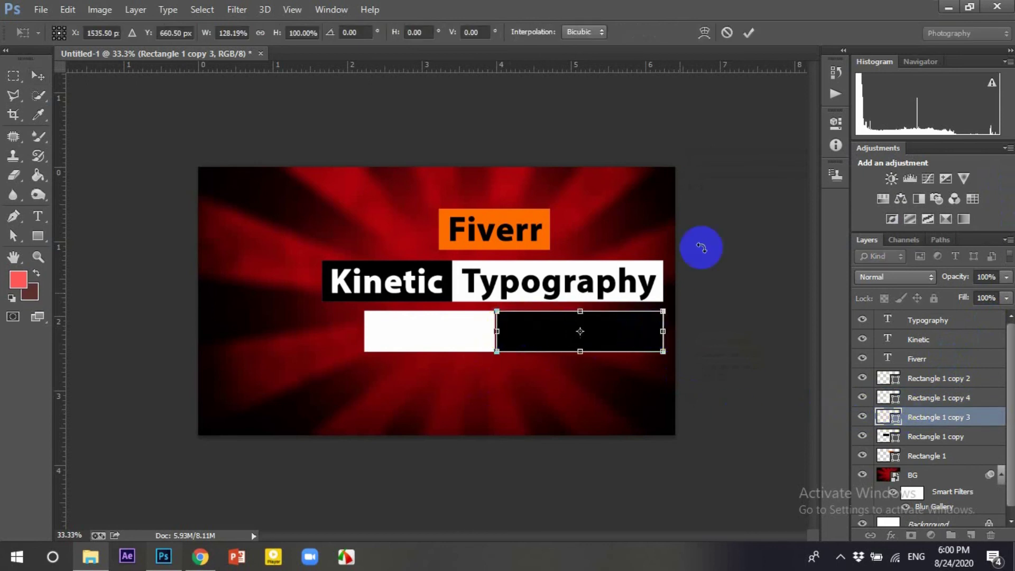
click(747, 34)
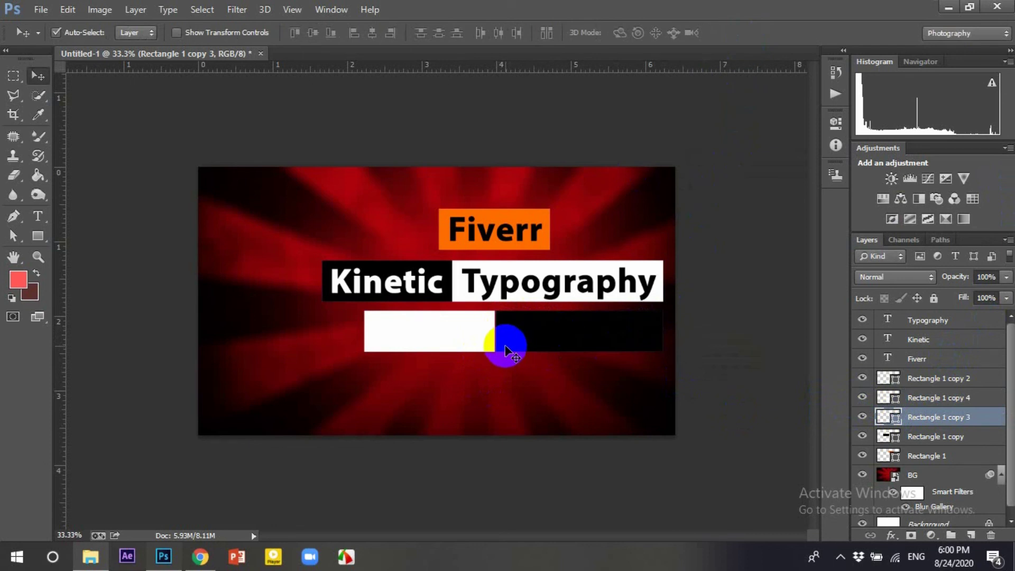
click(926, 344)
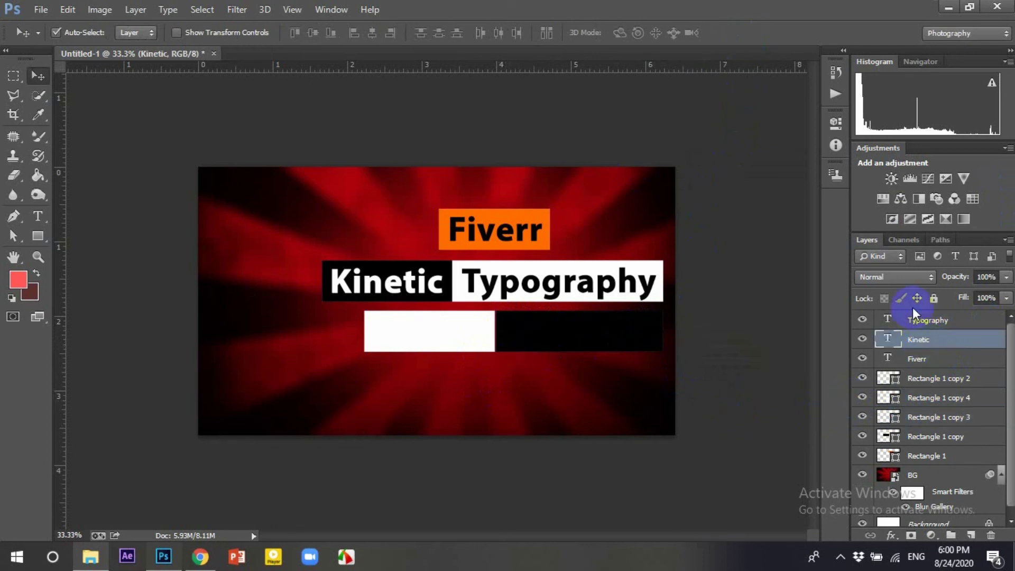
Duplicate the Typography text as 'Text' and move it into the white box.
click(913, 321)
key(ctrl+j)
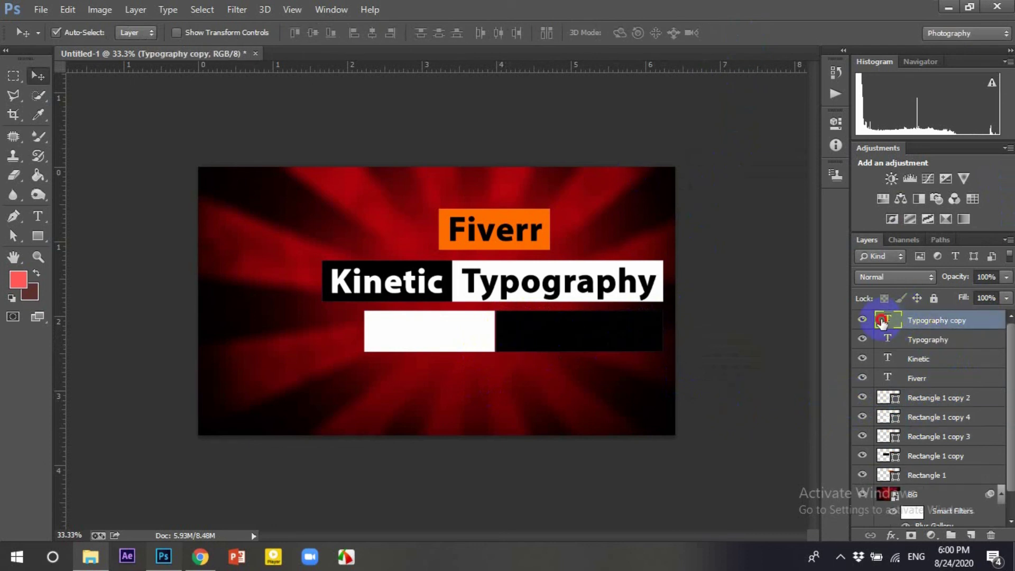
double_click(881, 321)
text(Typo)
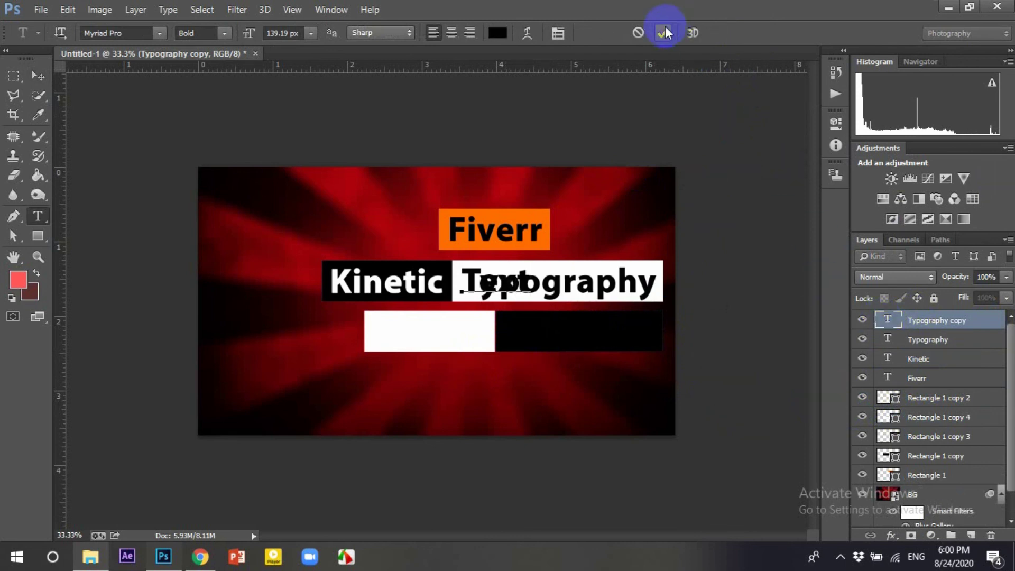
click(663, 33)
key(v)
drag(469, 282, 386, 328)
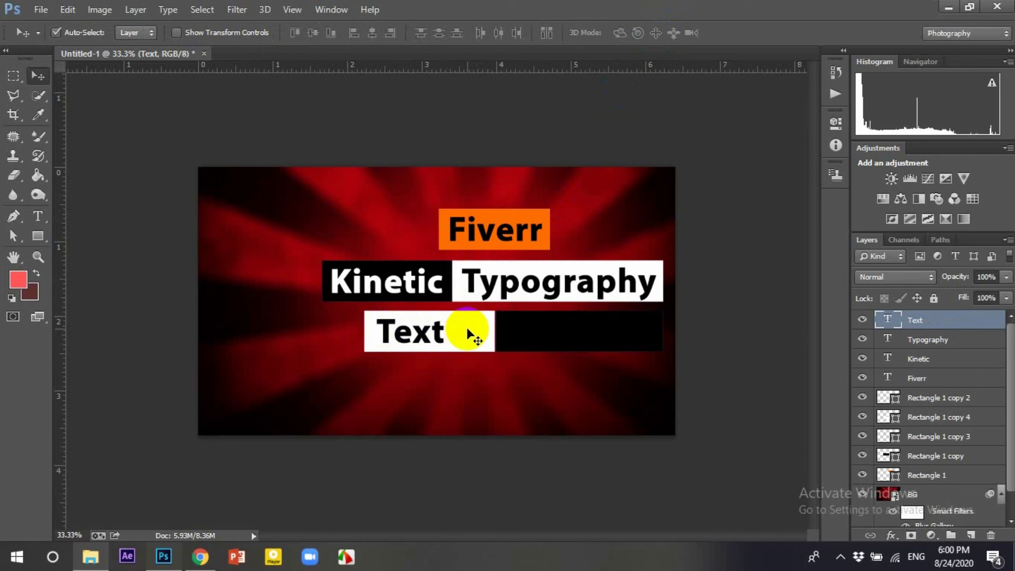
Narrow the white box to fit 'Text', leaving a gap before the black box.
click(498, 343)
key(ctrl+t)
drag(495, 331, 462, 332)
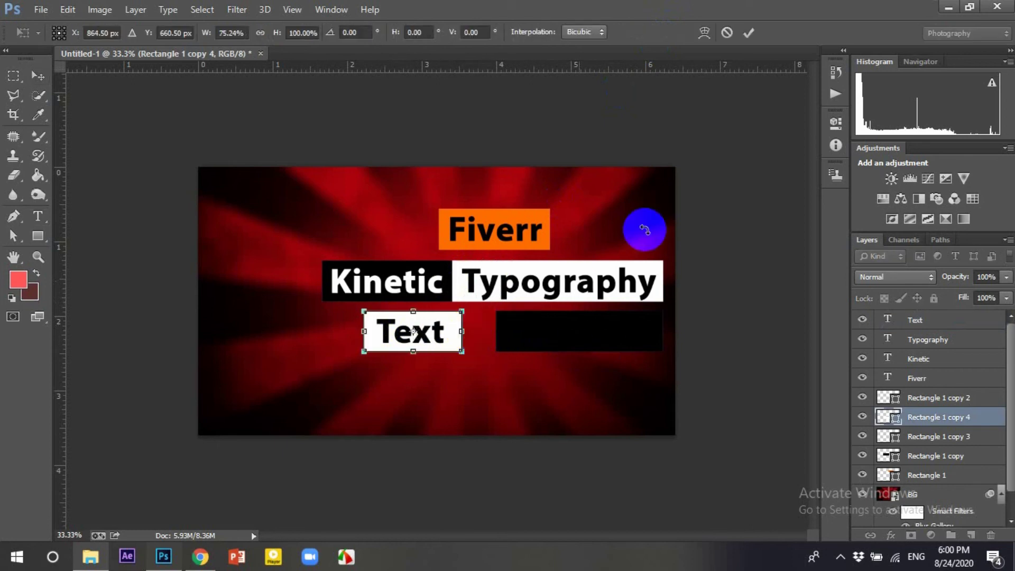
click(747, 33)
click(580, 316)
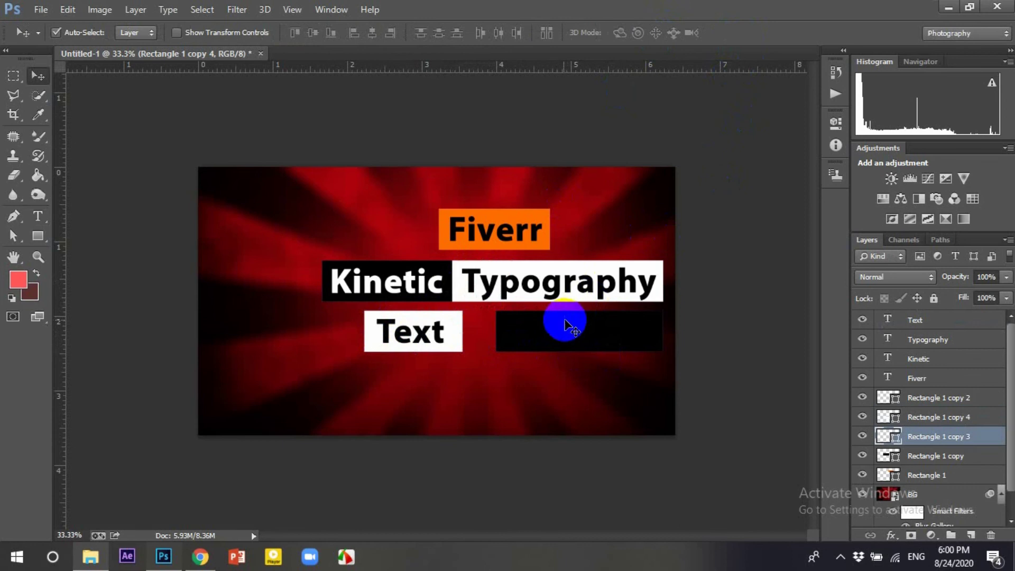
click(920, 322)
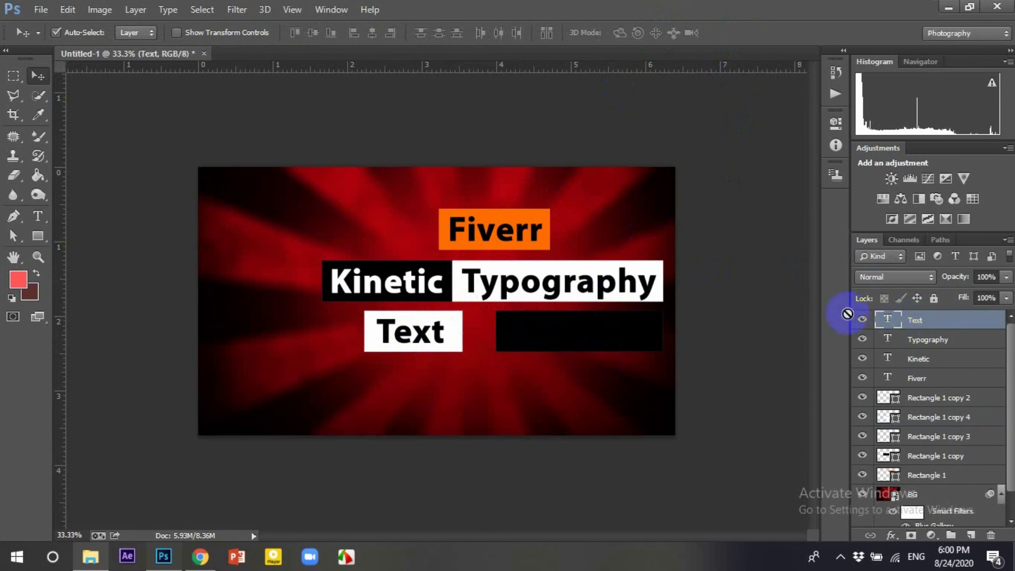
Duplicate 'Text' as white 'Animation' text and move it onto the black box.
key(ctrl+j)
double_click(892, 317)
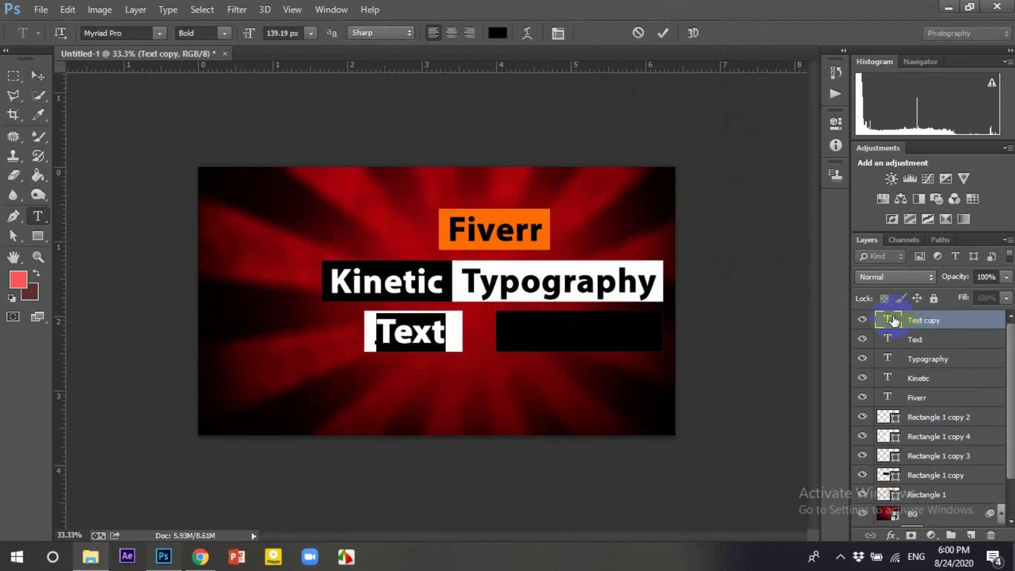
text(Animat)
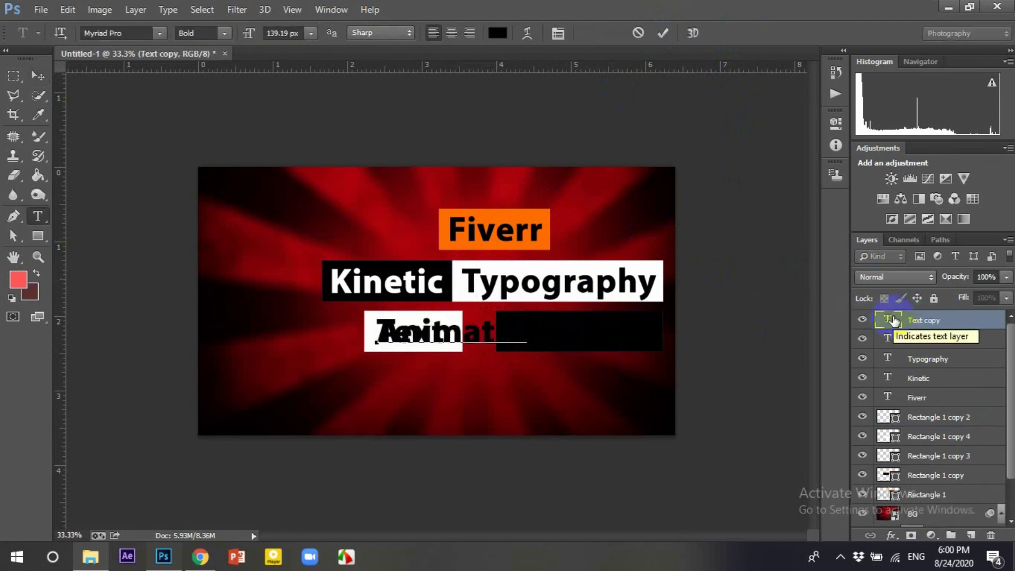
double_click(890, 320)
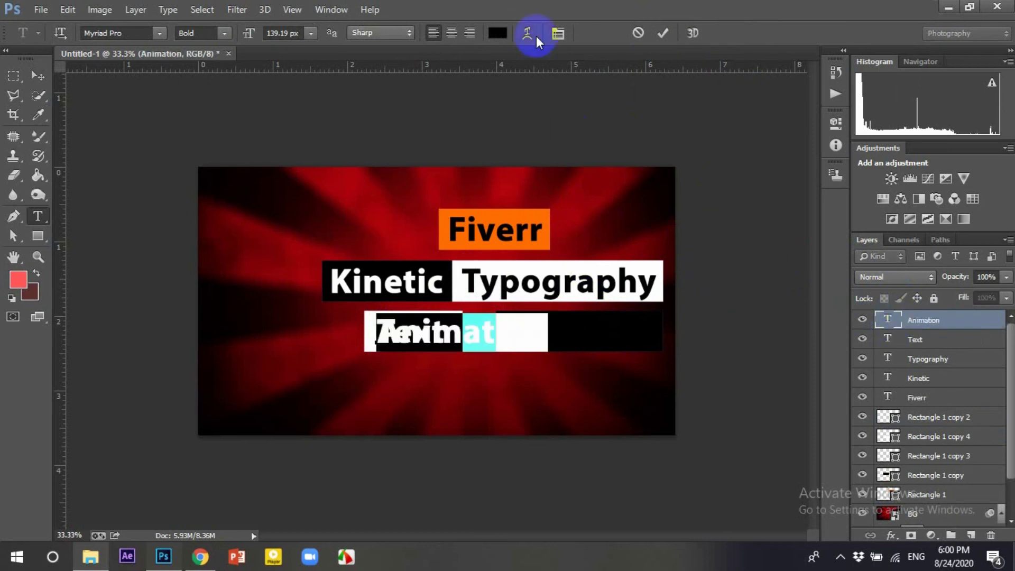
click(503, 33)
click(570, 259)
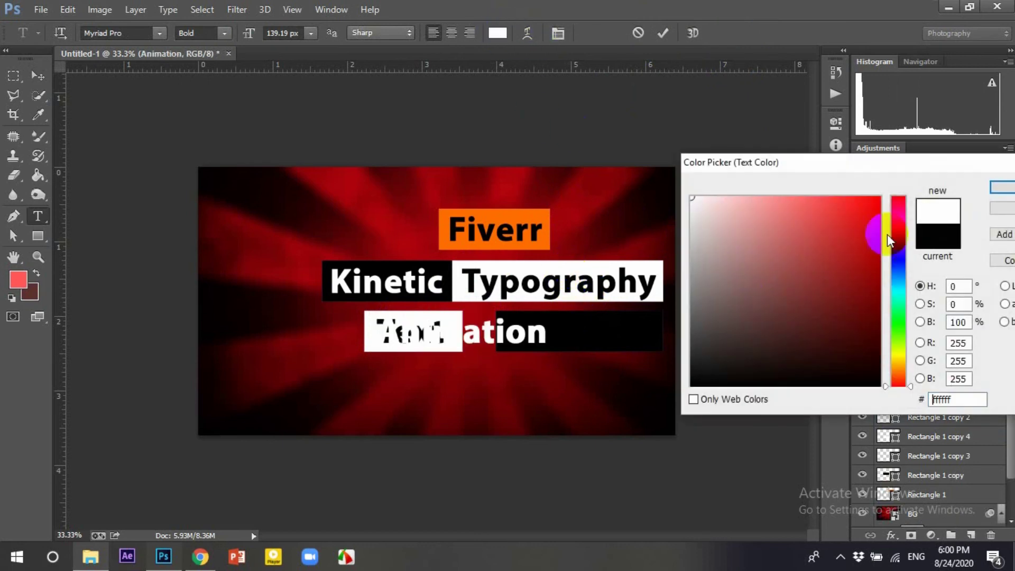
click(1001, 188)
click(37, 75)
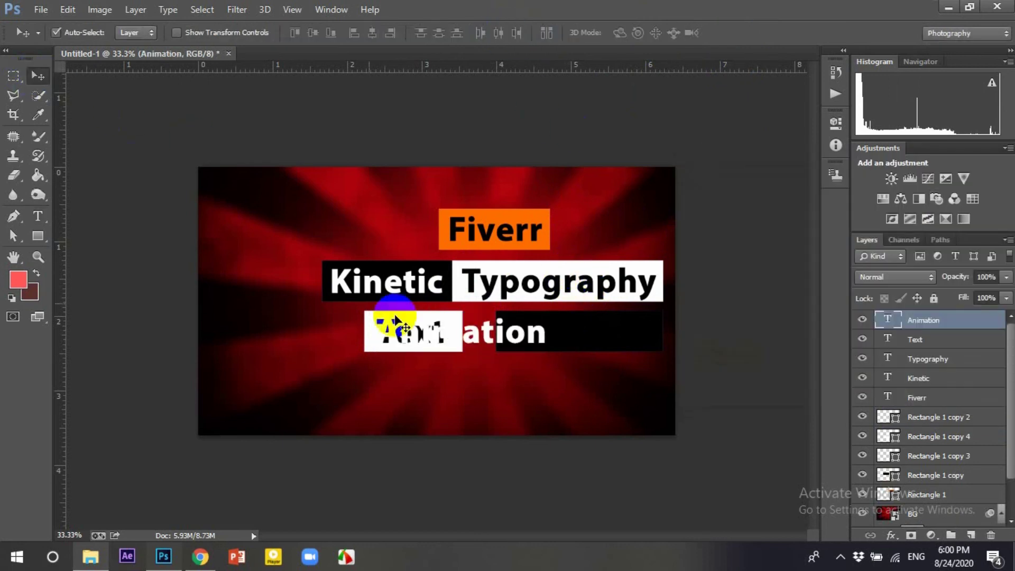
drag(390, 333, 600, 332)
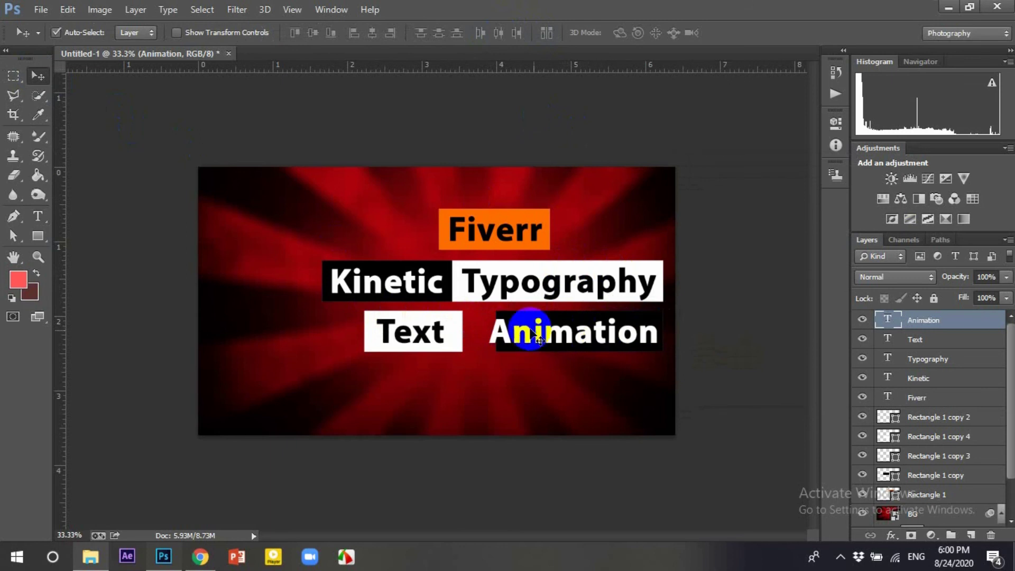
Widen the black box leftward to fit 'Animation'.
click(521, 316)
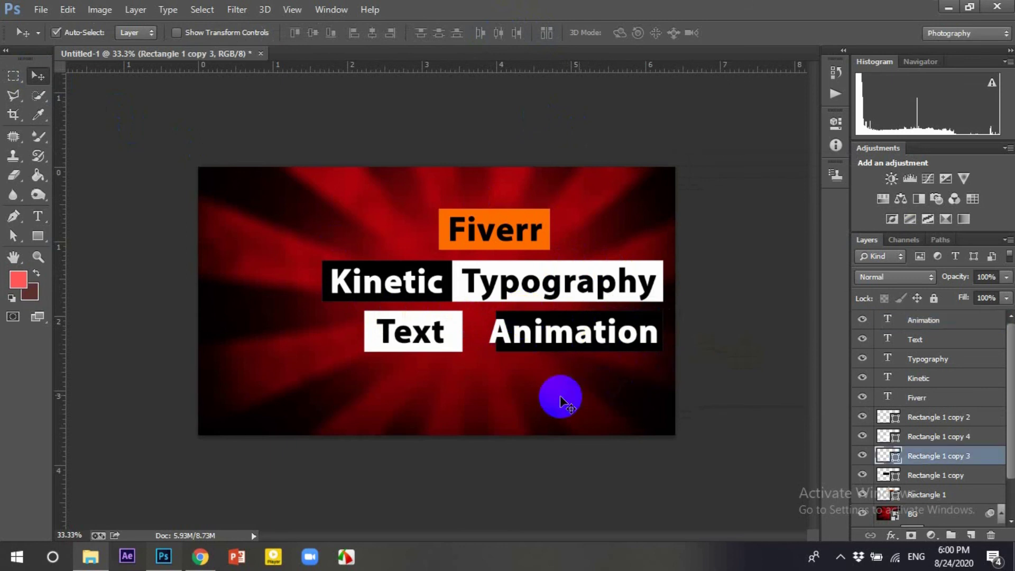
key(ctrl+t)
drag(492, 332, 479, 332)
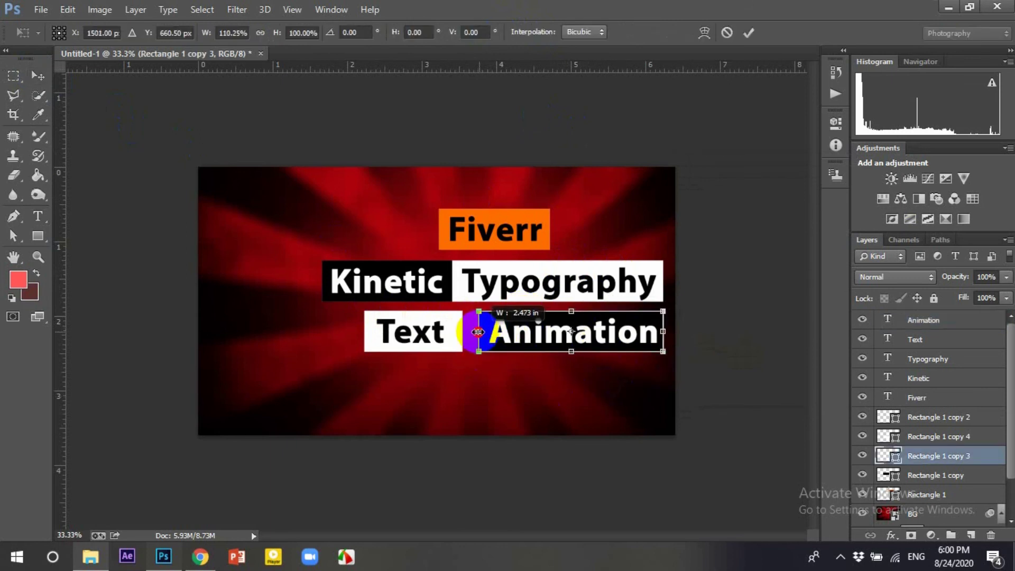
click(750, 33)
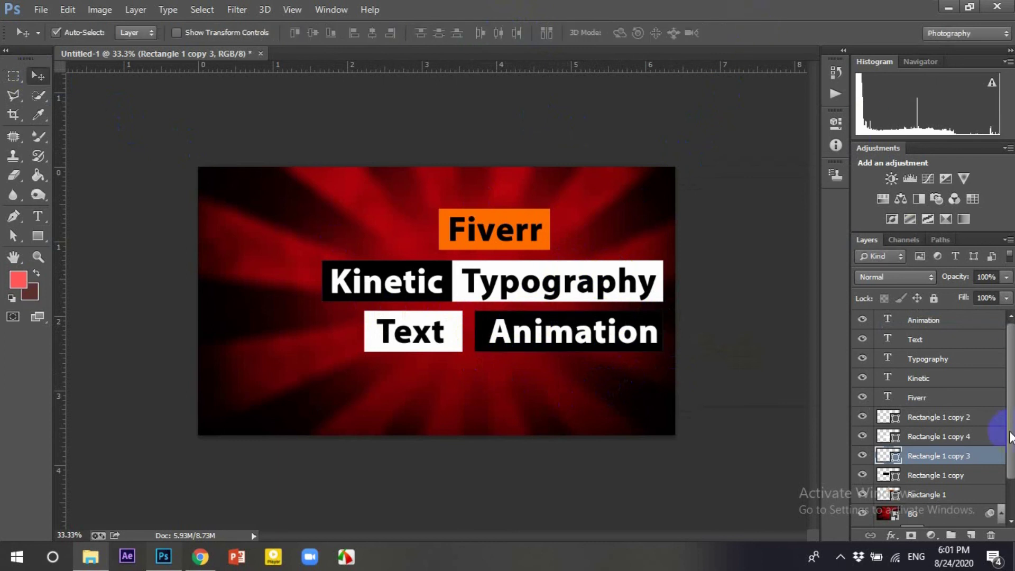
Shift 'Text' and its white box right to butt against the Animation box.
click(923, 322)
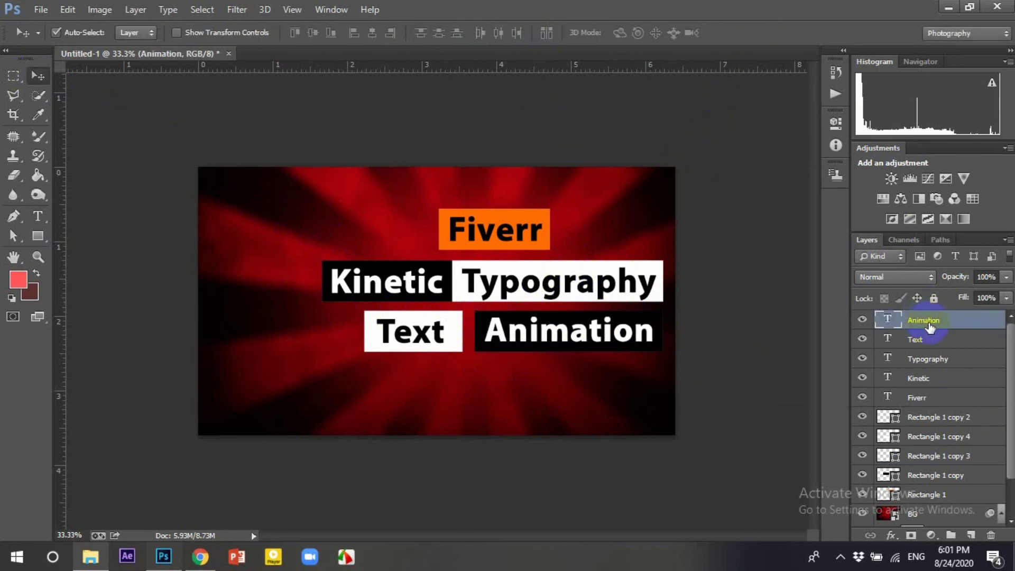
click(449, 333)
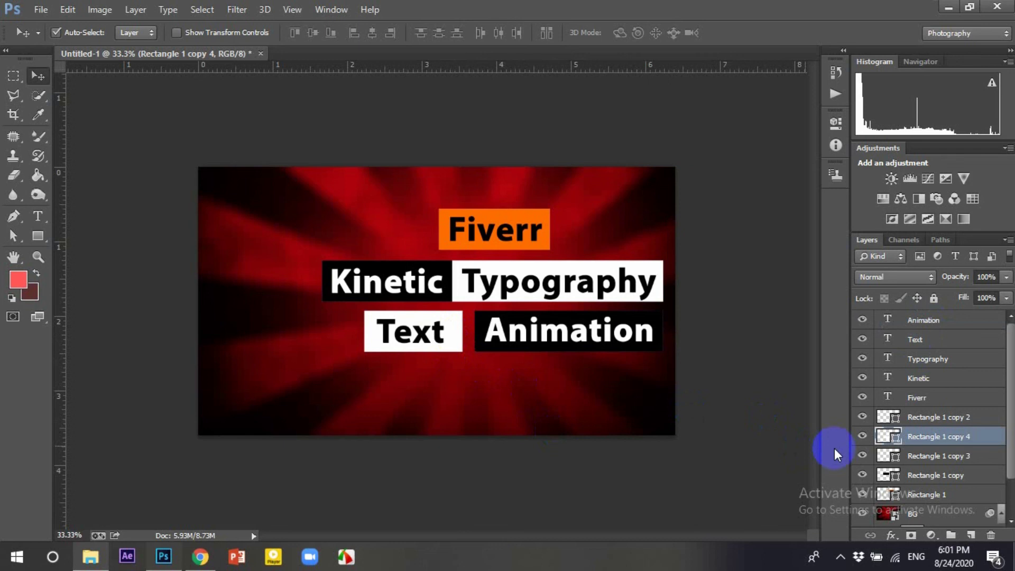
ctrl+click(917, 341)
drag(446, 332, 458, 331)
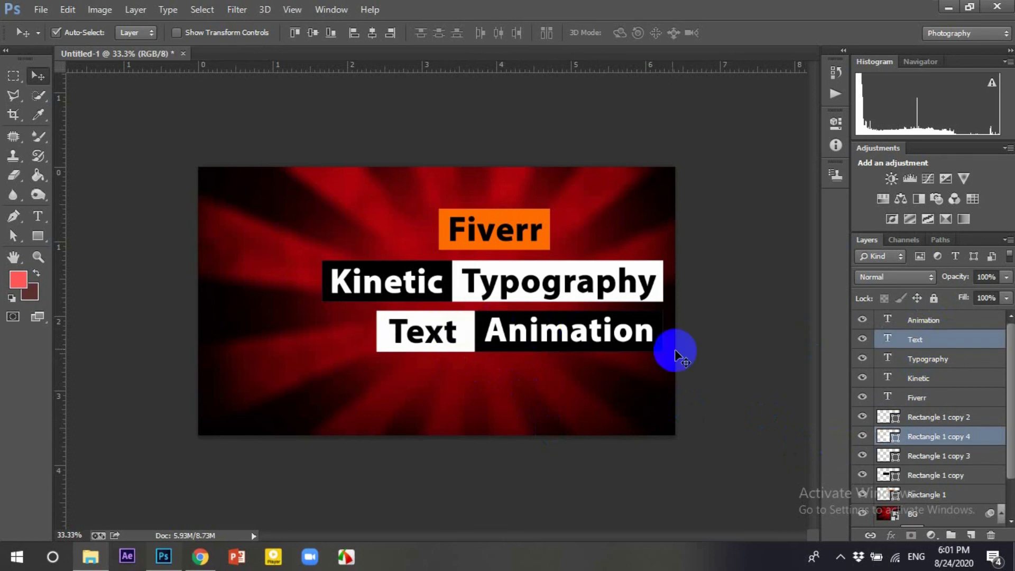
Try nudging the Animation and box layers left, then undo it.
ctrl+click(929, 321)
ctrl+click(923, 418)
key(shift+Left)
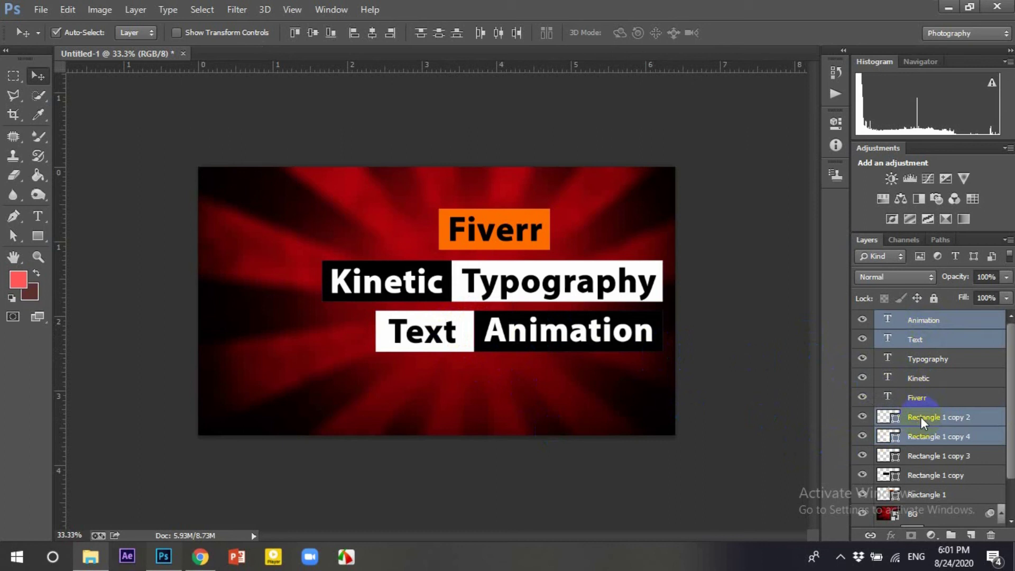
key(shift+Left)
key(shift+Left)
key(shift+Left)
key(shift+Left)
key(ctrl+alt+z)
key(ctrl+alt+z)
key(ctrl+alt+z)
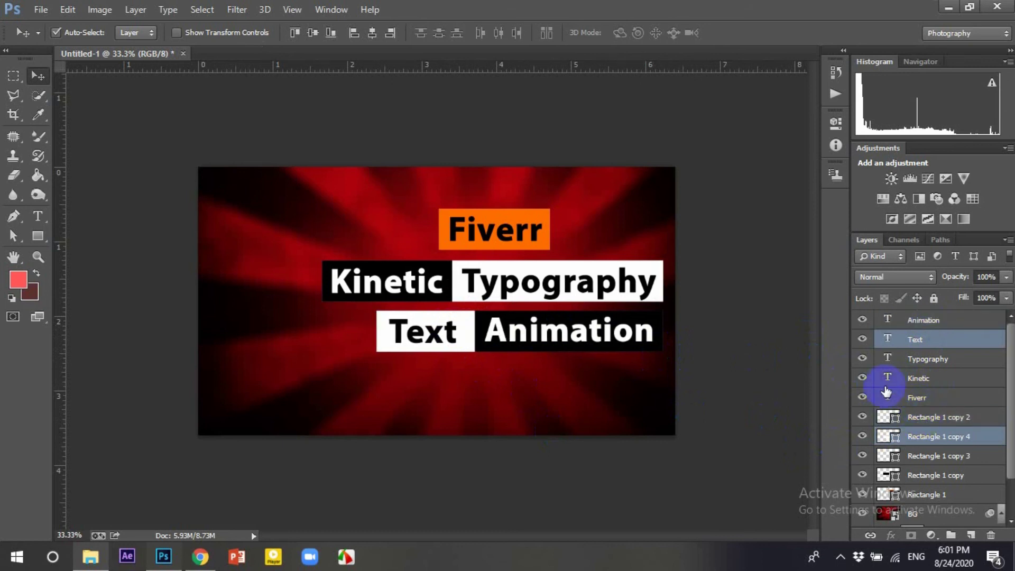
Nudge the Text Animation row and its two boxes left, fine-tuning its height.
click(653, 323)
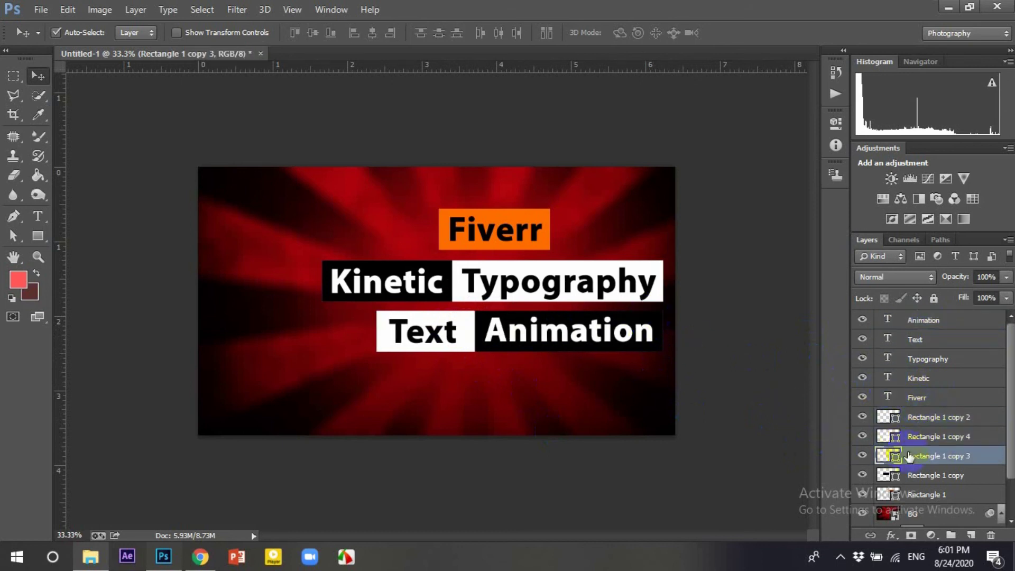
click(862, 436)
ctrl+click(923, 436)
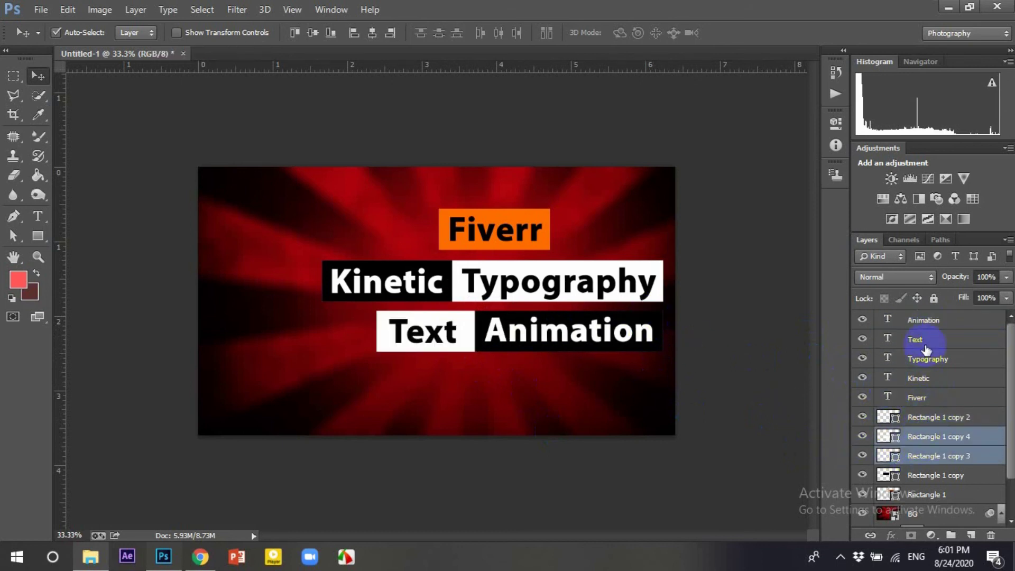
ctrl+click(915, 339)
ctrl+click(934, 322)
key(shift+Left)
key(shift+Left)
key(shift+Left)
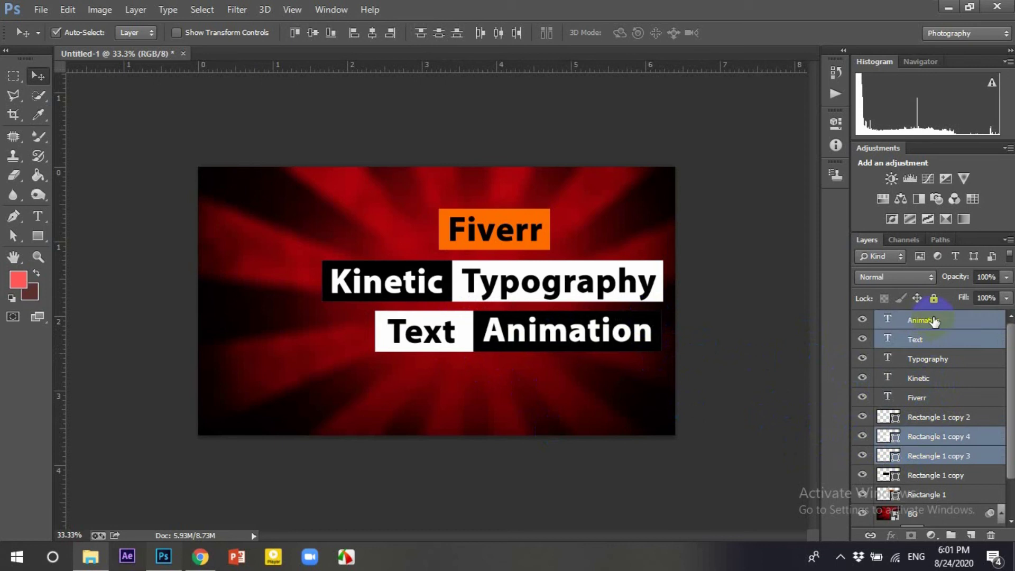
key(shift+Left)
key(shift+Left)
key(shift+Left)
key(shift+Left)
key(shift+Left)
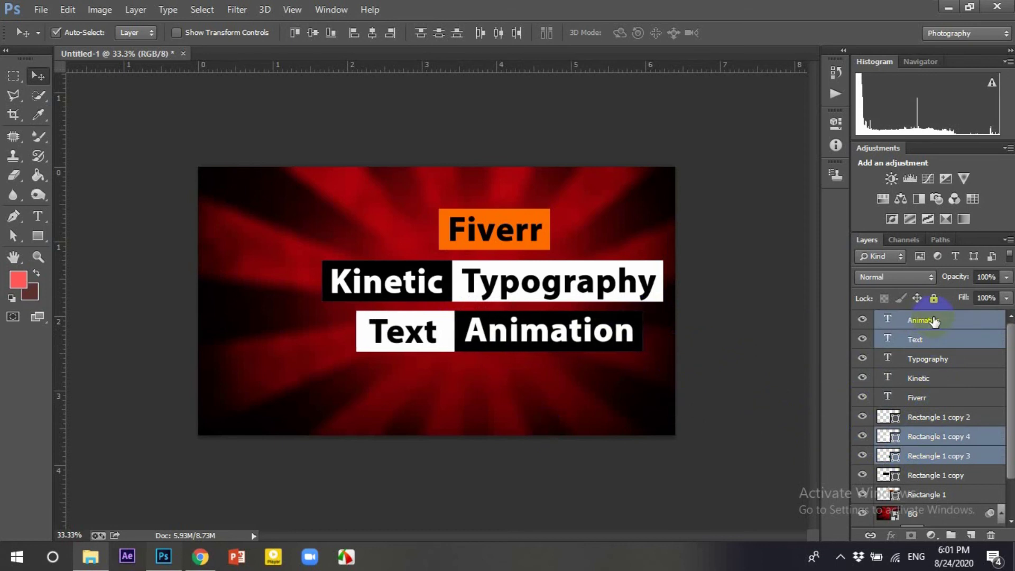
key(shift+Left)
key(shift+Up)
key(shift+Up)
key(shift+Up)
key(shift+Down)
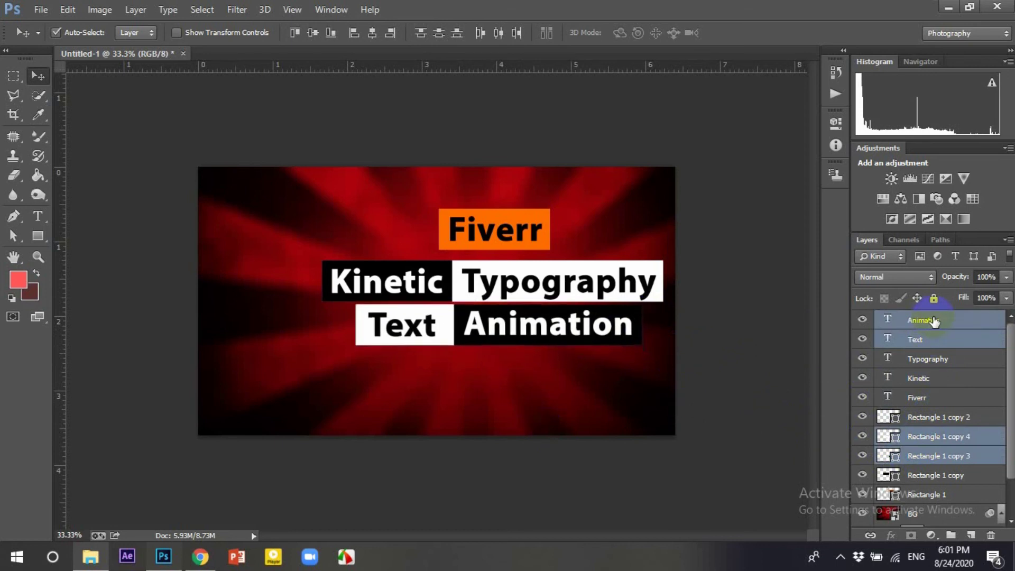
key(shift+Left)
key(shift+Down)
key(shift+Down)
key(shift+Down)
key(shift+Down)
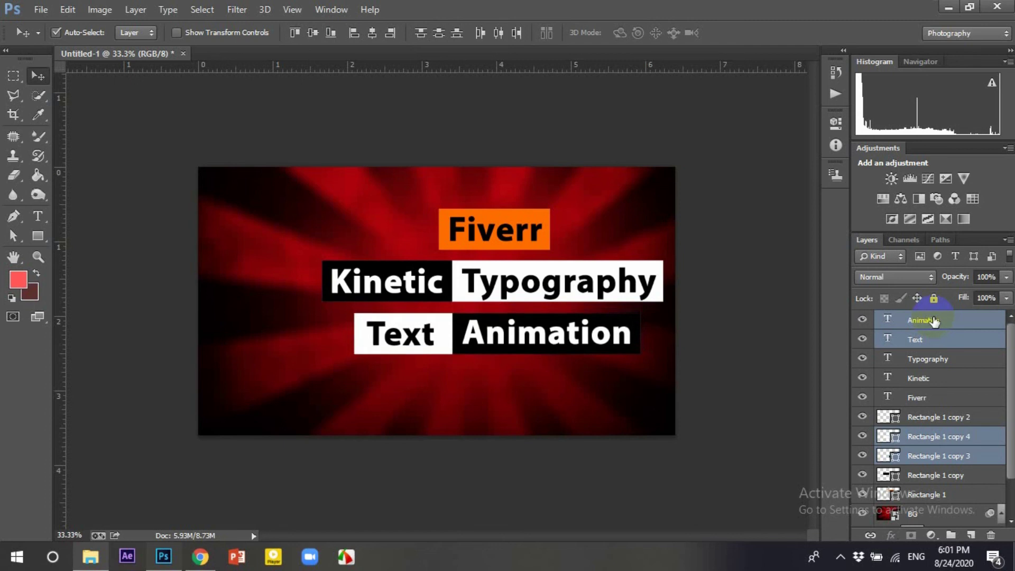
key(shift+Down)
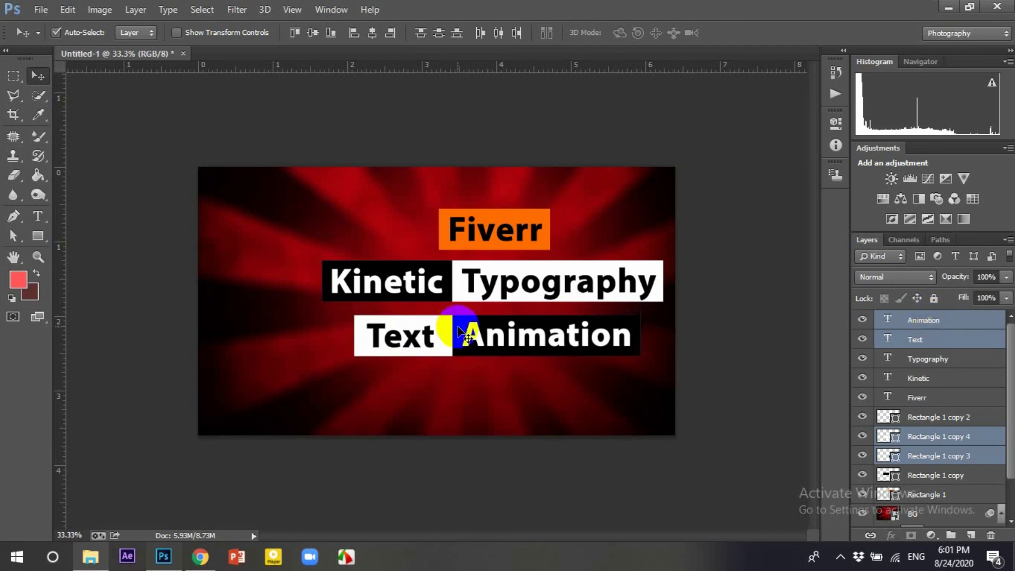
Align the orange box with Fiverr, then shift the whole title block left.
click(524, 235)
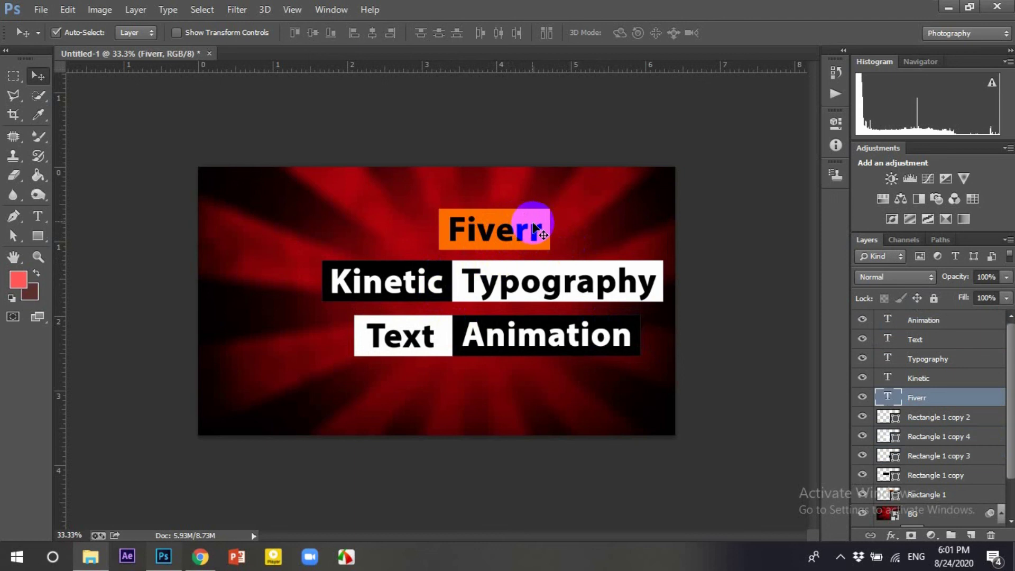
drag(540, 245, 549, 250)
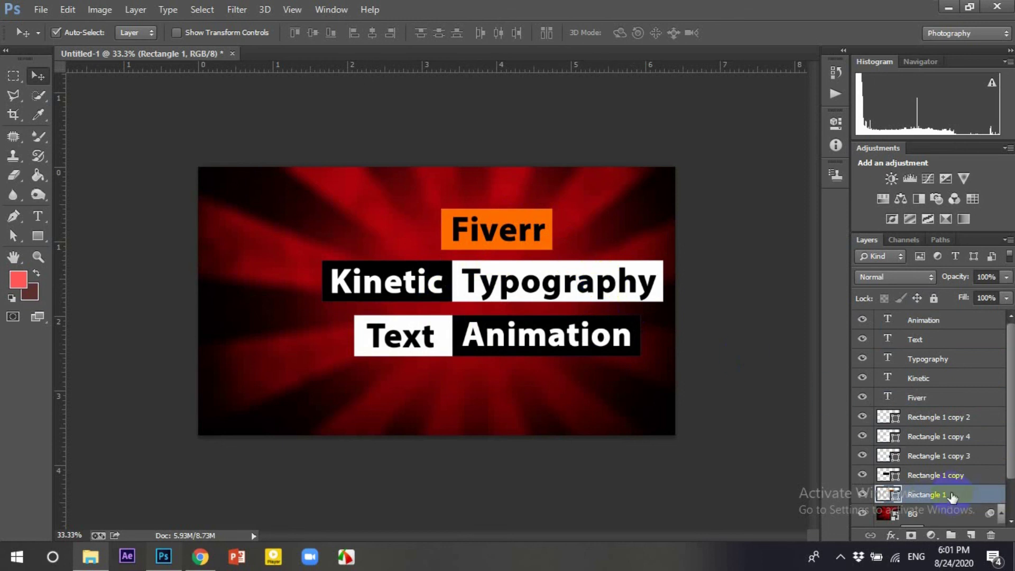
shift+click(923, 320)
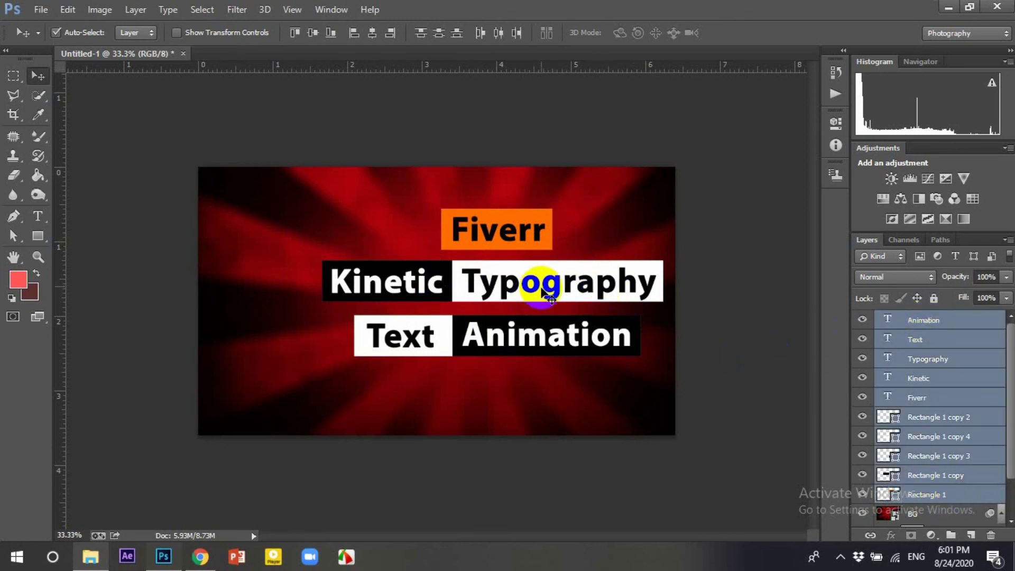
key(shift+Left)
key(shift+Left)
key(shift+Left)
key(shift+Left)
key(shift+Left)
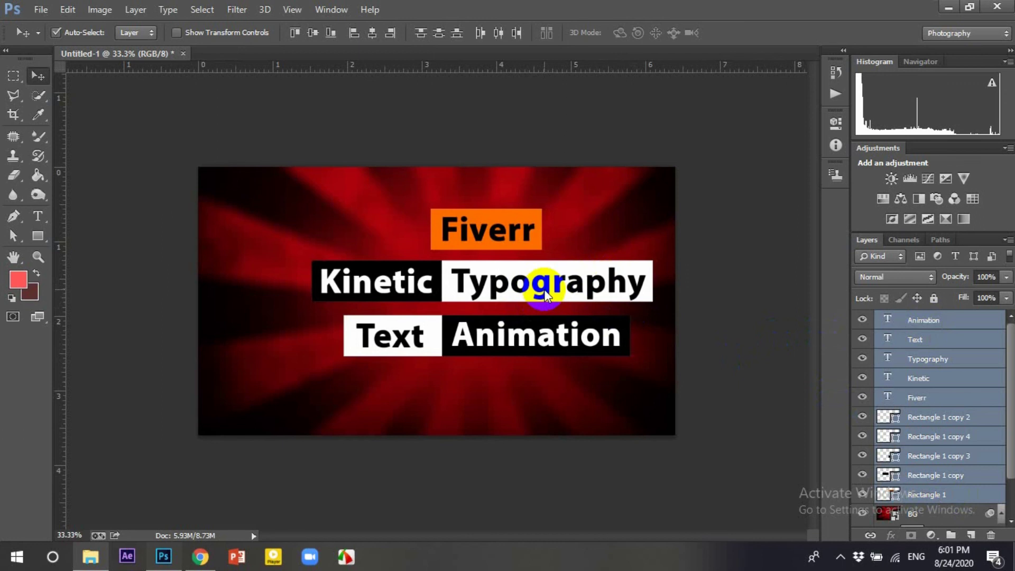
key(shift+Left)
key(shift+Left)
key(shift+Left)
key(shift+Left)
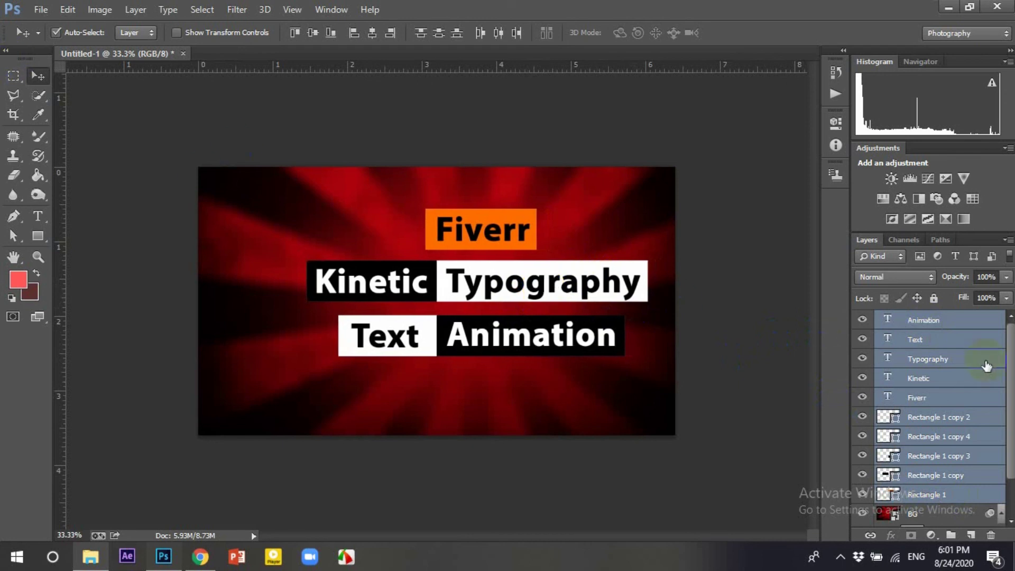
Select the blurred background layer and scroll the Layers panel.
click(593, 374)
scroll(982, 477, down, 1)
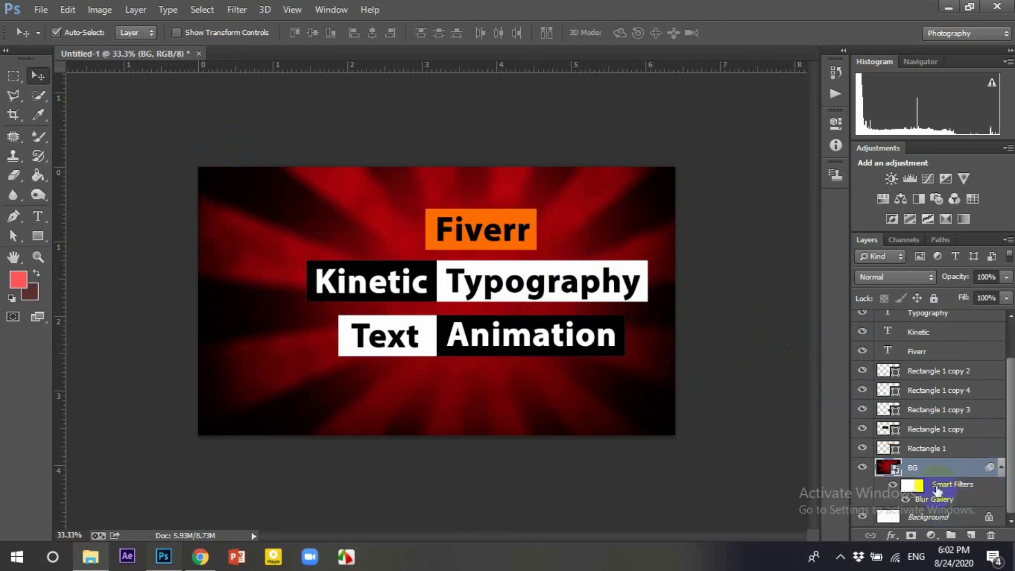
drag(1011, 406, 945, 323)
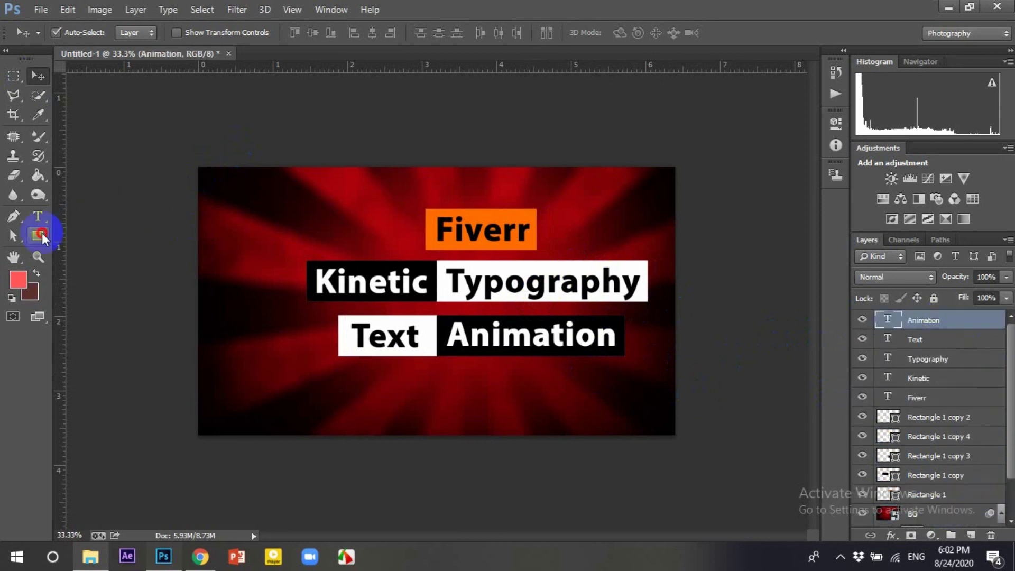
Draw a rectangle fitted just inside the canvas edges.
click(40, 235)
drag(202, 172, 669, 432)
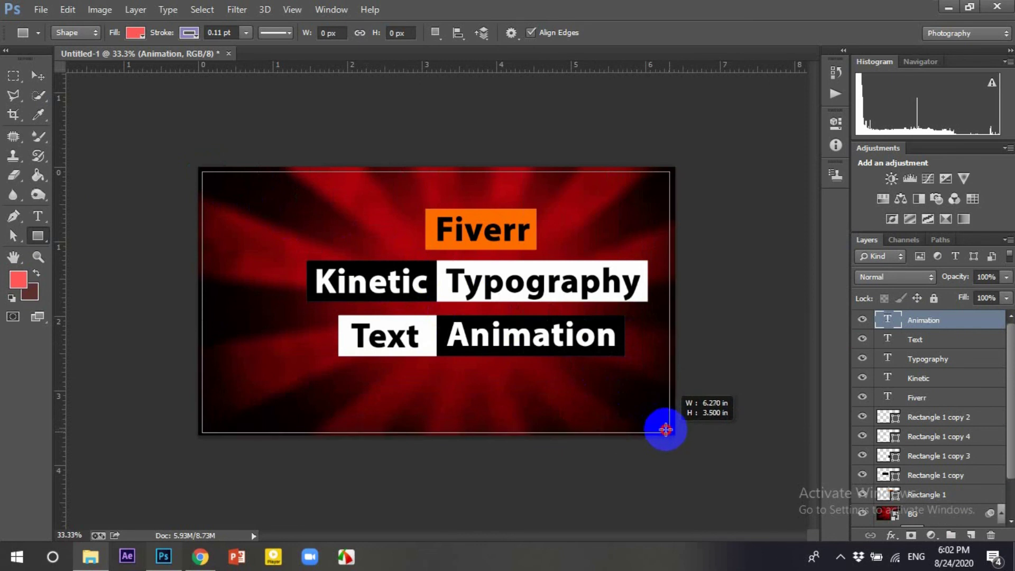
drag(665, 429, 669, 427)
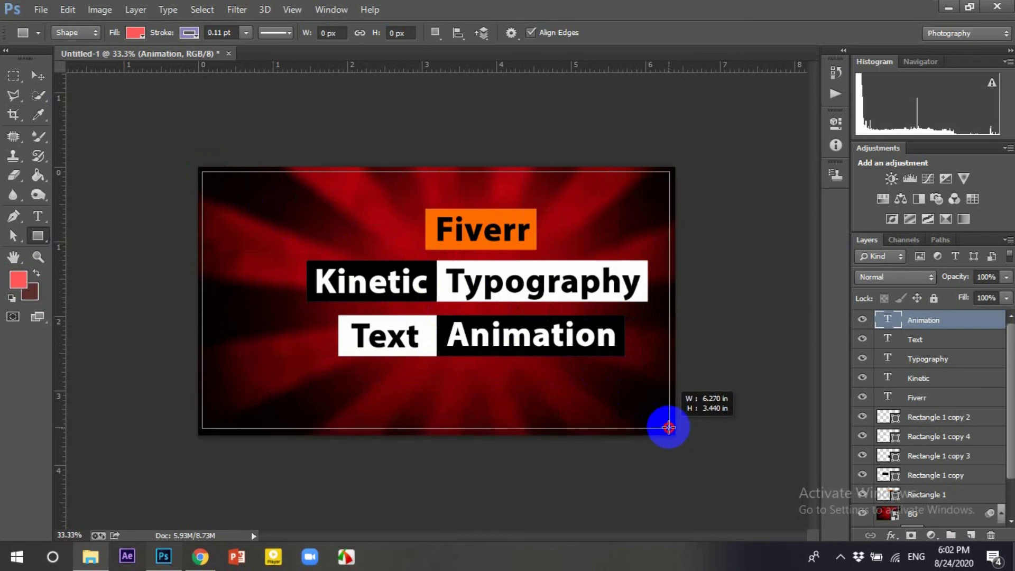
drag(669, 427, 671, 430)
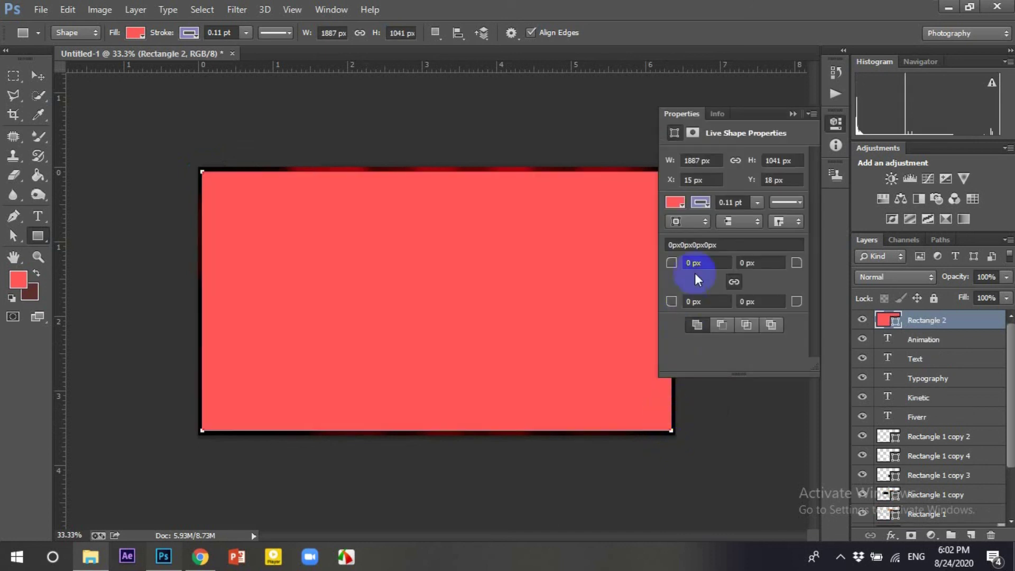
Give the rectangle no fill and a thin white 1.33 pt outline.
click(686, 206)
click(685, 232)
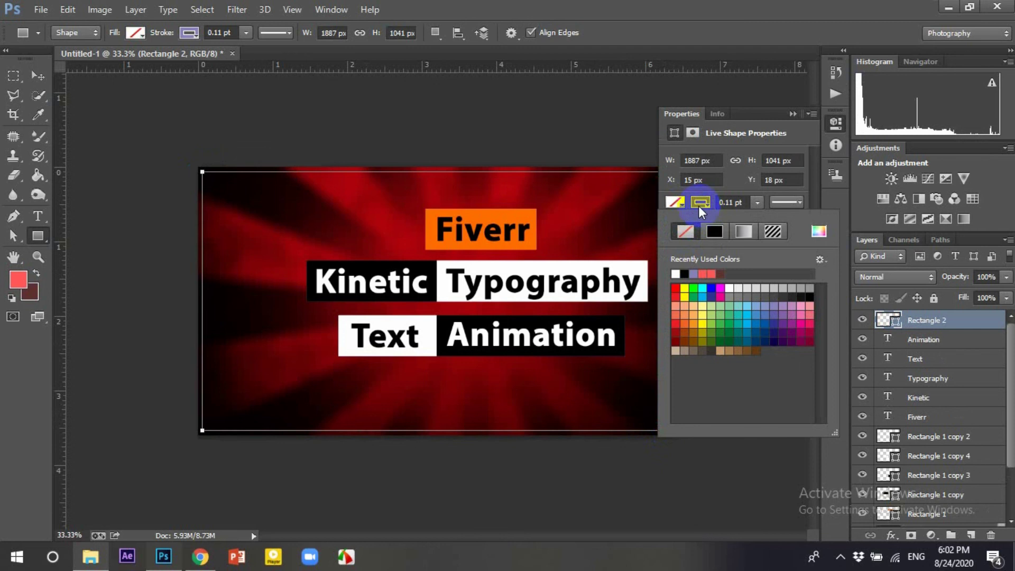
click(700, 204)
click(677, 274)
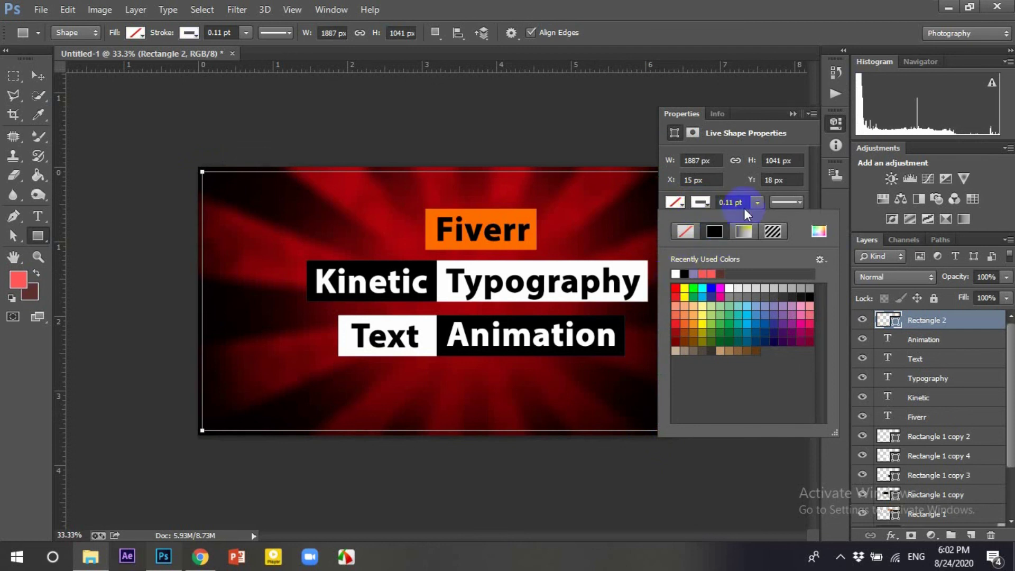
click(753, 202)
drag(747, 217, 747, 218)
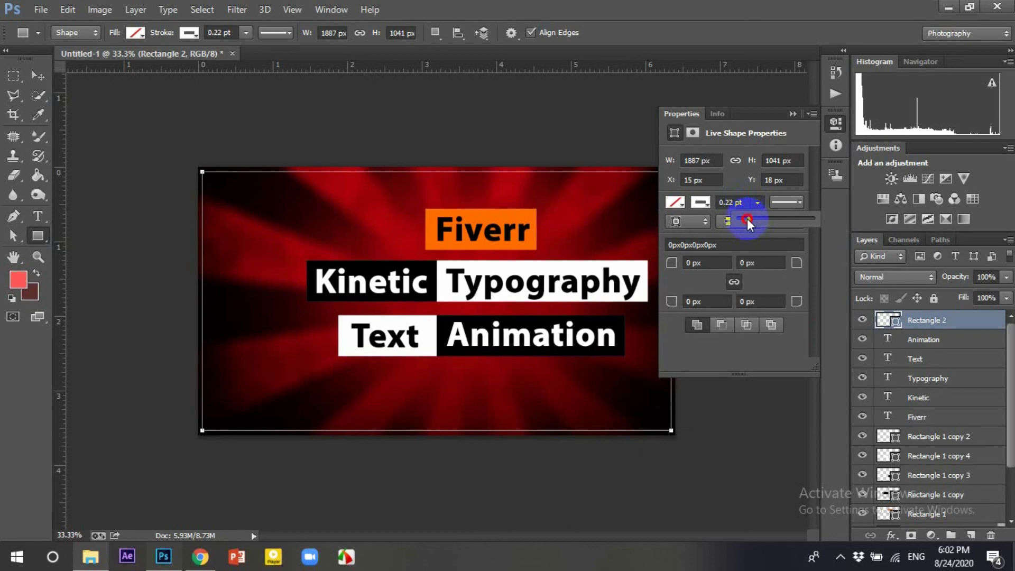
drag(748, 218, 747, 213)
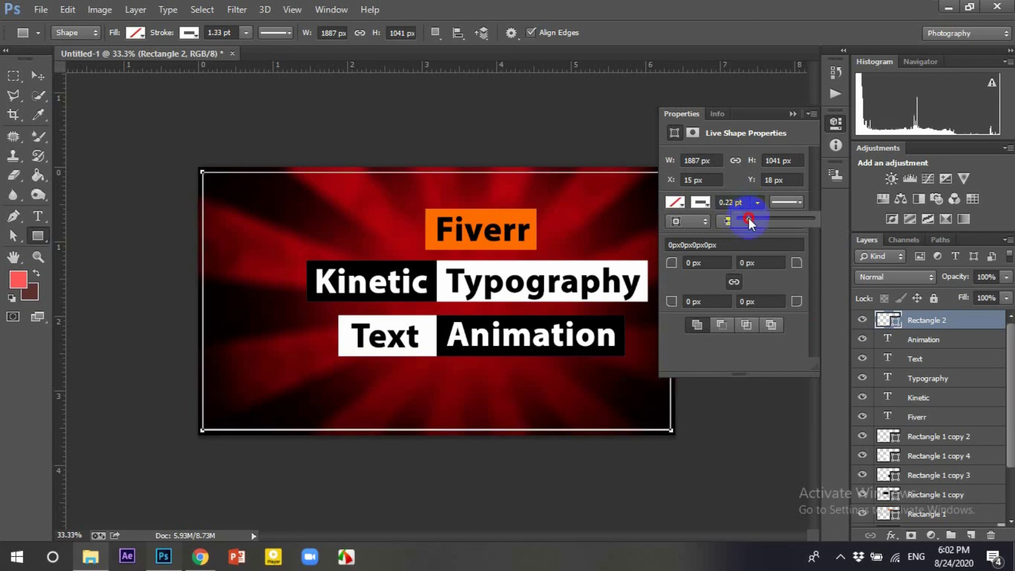
click(729, 202)
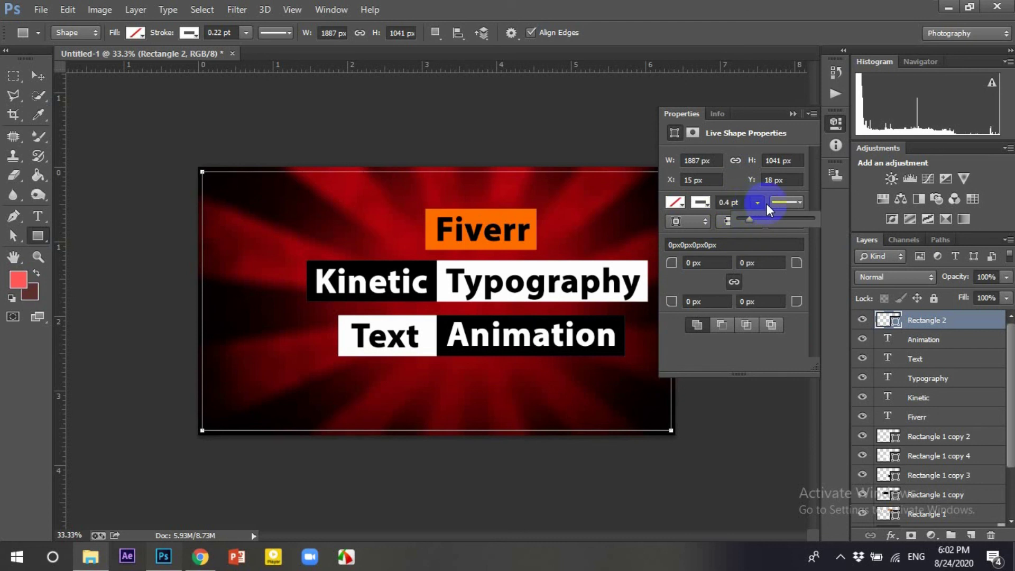
drag(752, 218, 751, 218)
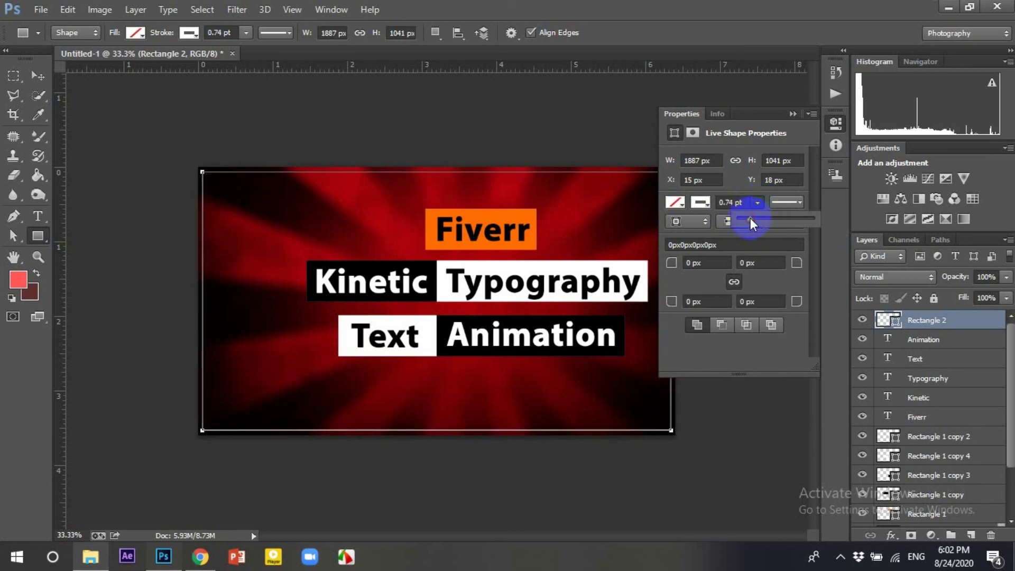
click(793, 113)
click(36, 75)
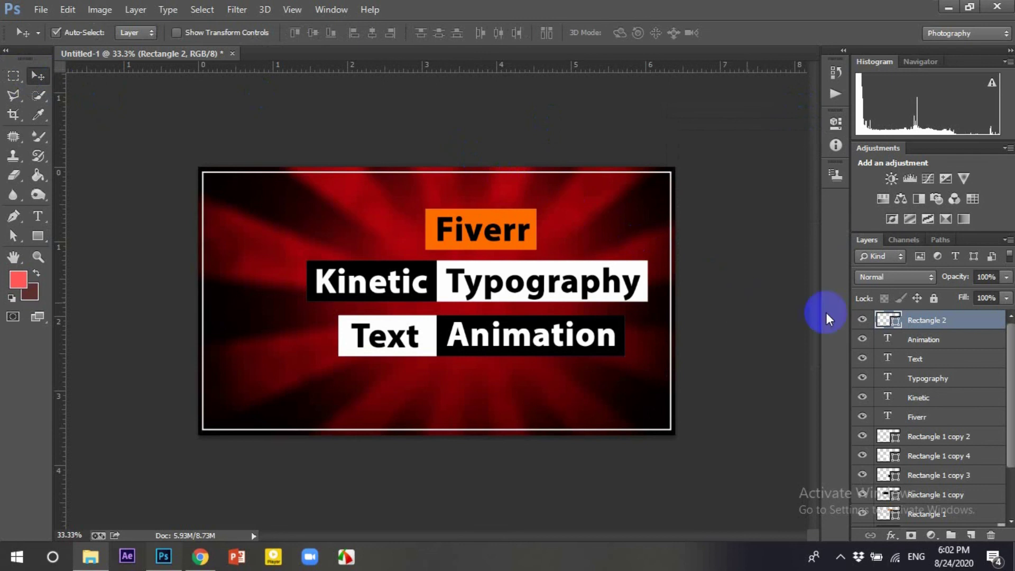
Scale the white frame down to about 95.55% so it sits inset from the edges.
key(ctrl+t)
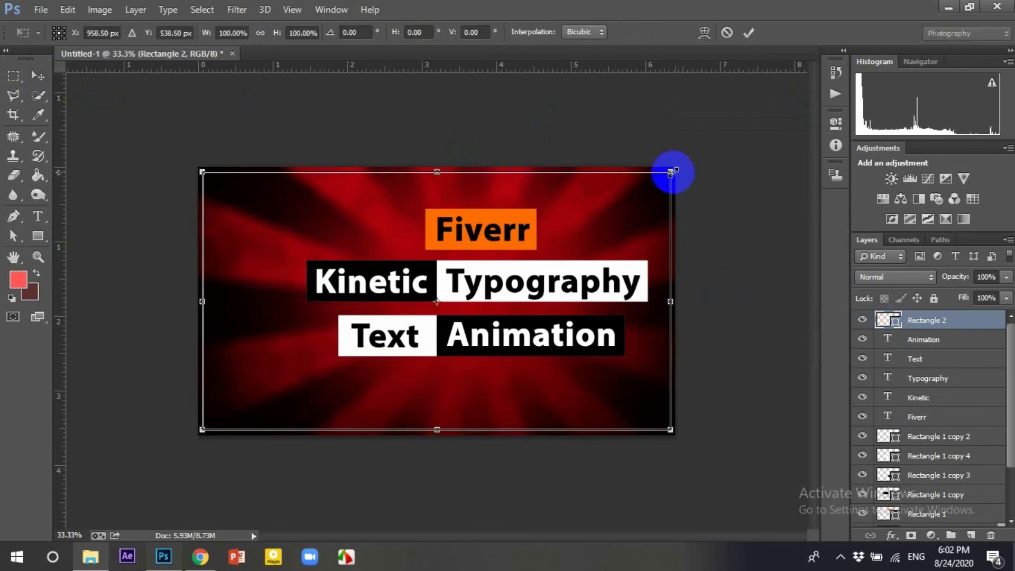
drag(669, 171, 664, 173)
click(748, 32)
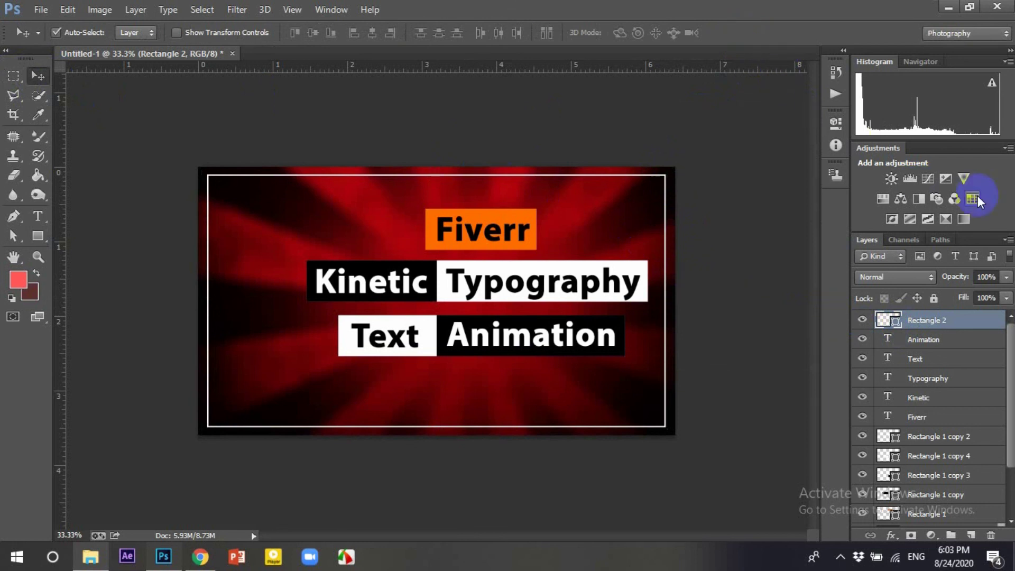
click(930, 340)
Nudge all title text and box layers slightly down and right inside the frame.
scroll(997, 444, down, 3)
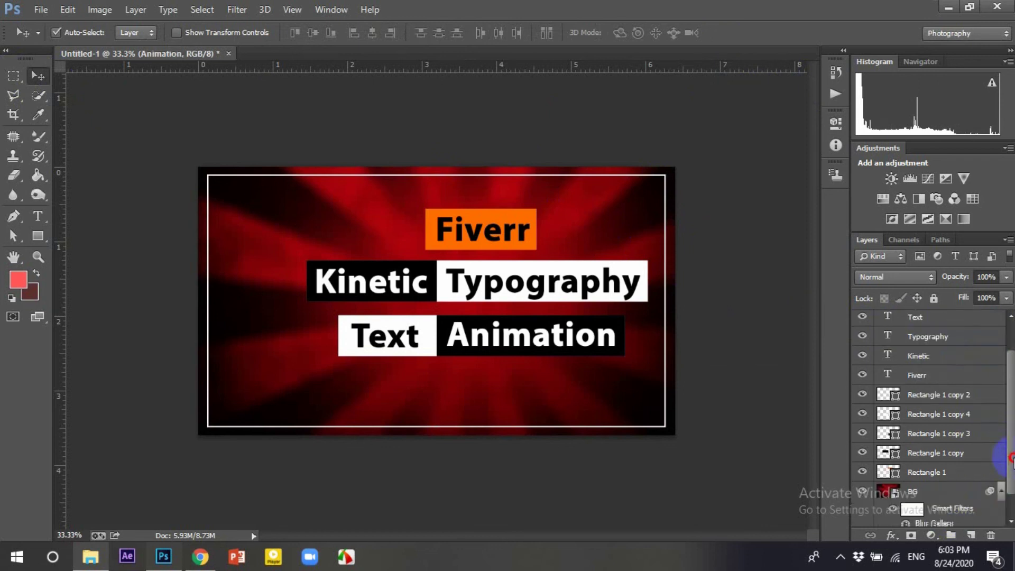
shift+click(960, 456)
scroll(960, 456, up, 2)
key(shift+Down)
key(shift+Down)
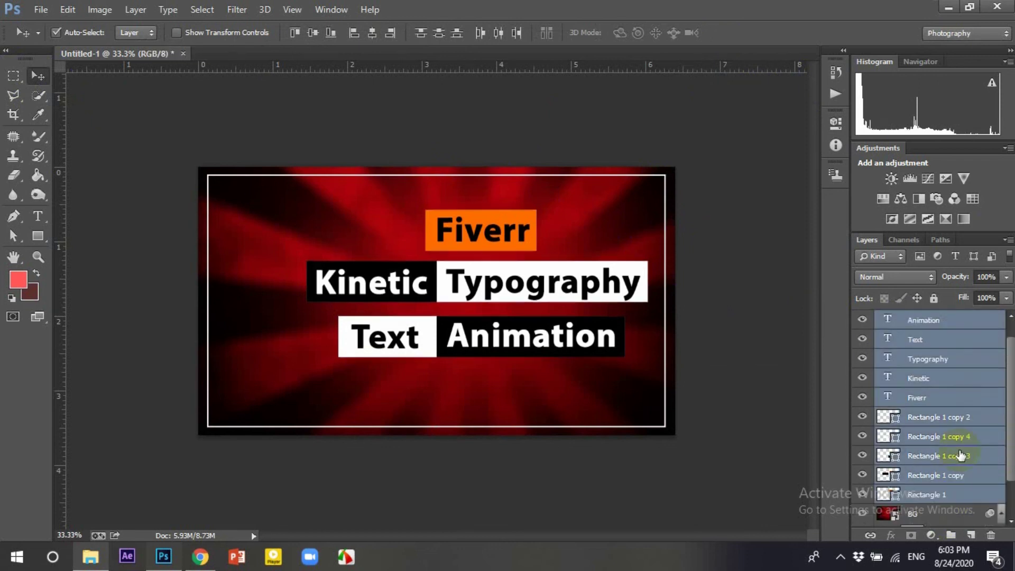
key(shift+Down)
key(shift+Down)
key(shift+Down)
key(shift+Down)
key(shift+Down)
key(shift+Down)
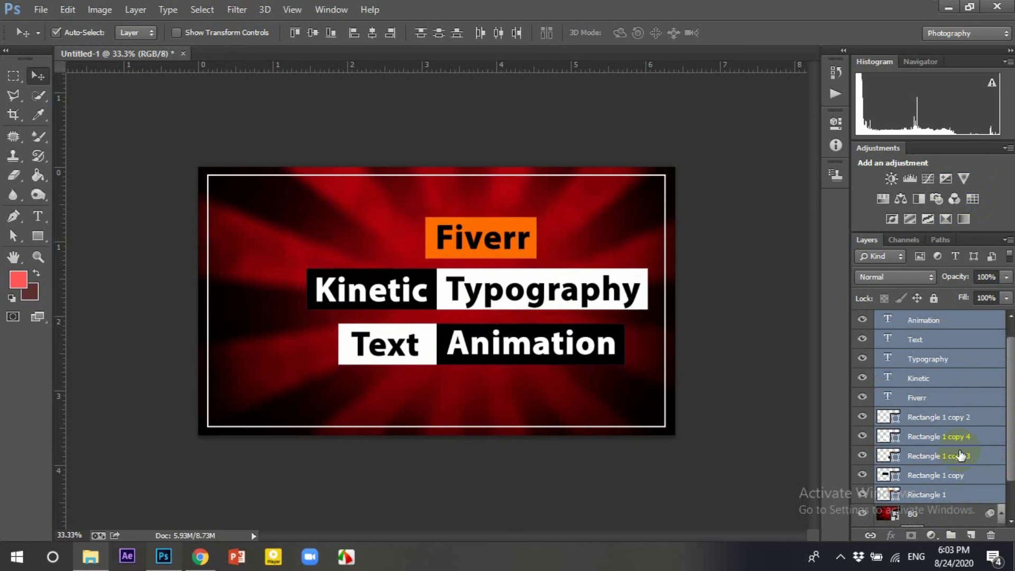
key(shift+Up)
key(shift+Up)
key(shift+Up)
key(shift+Right)
key(shift+Right)
key(shift+Right)
key(Right)
key(Right)
key(Right)
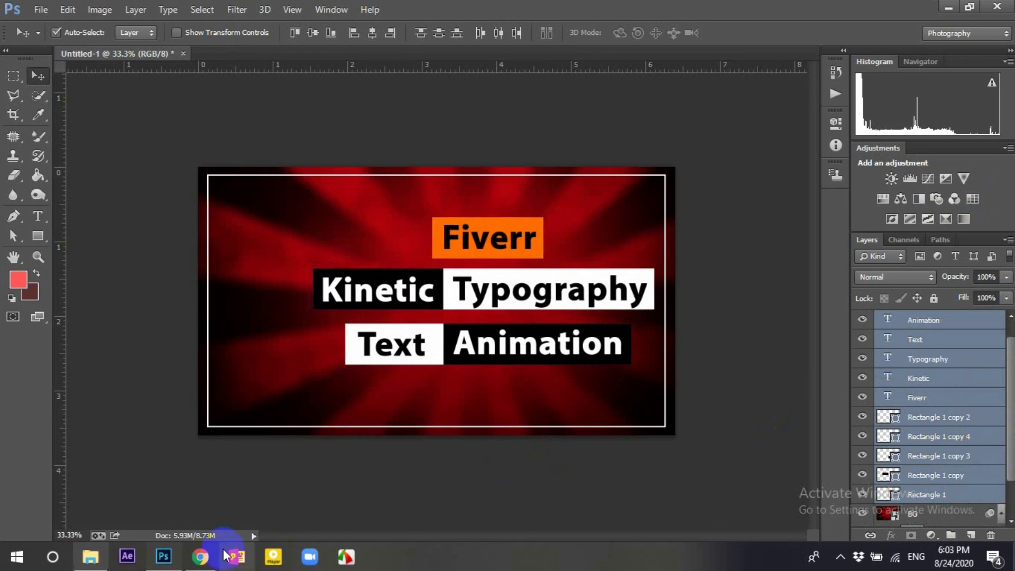
click(200, 556)
Search Google Images for 'Adobe After Effect' in a new tab.
click(862, 13)
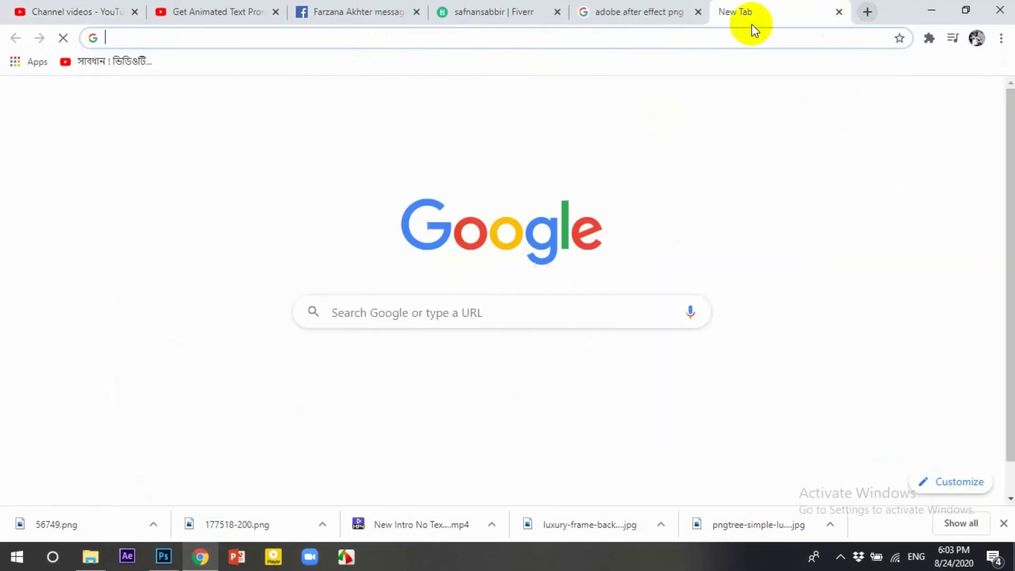
text(Ado)
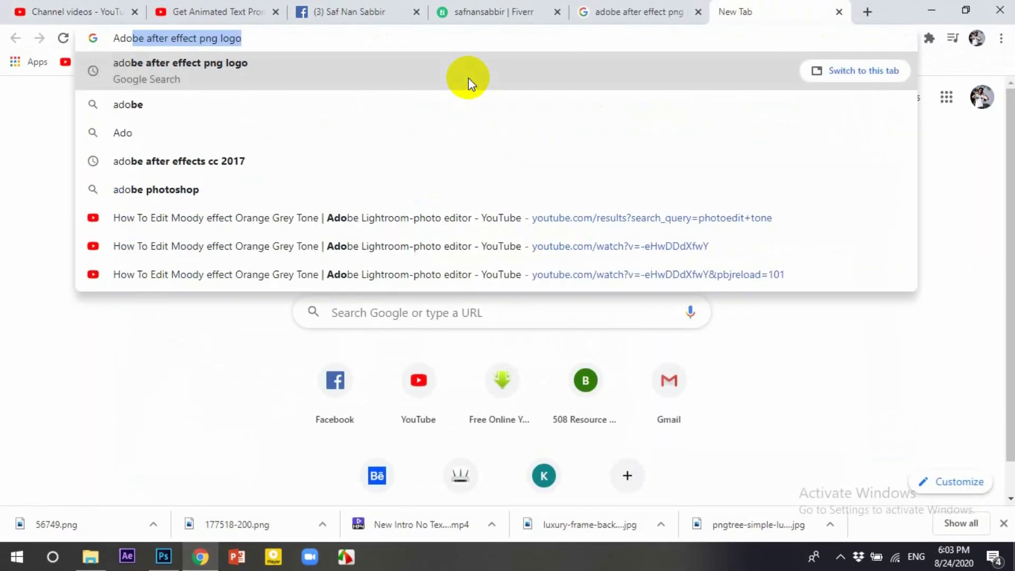
text(be After )
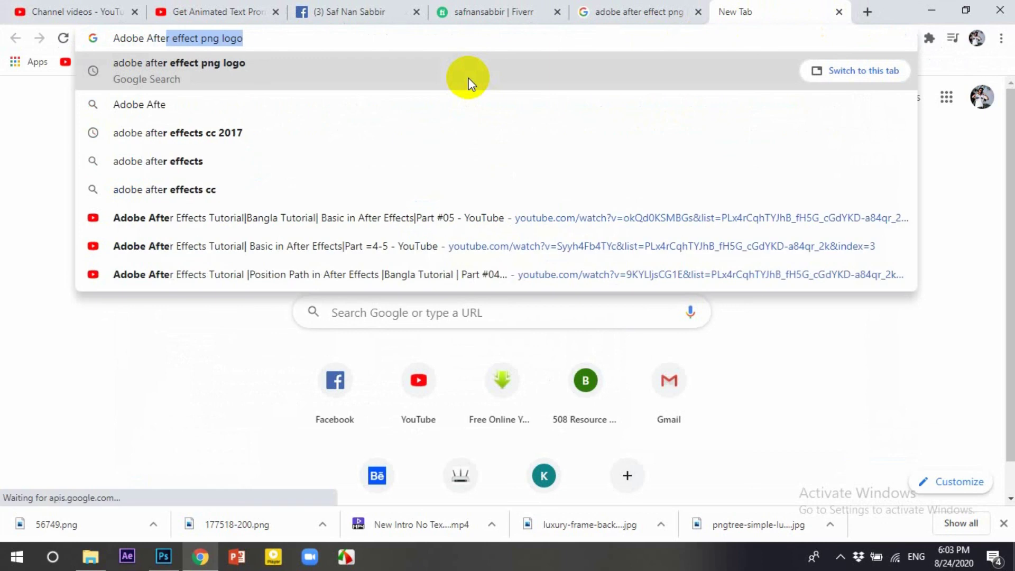
text(Er)
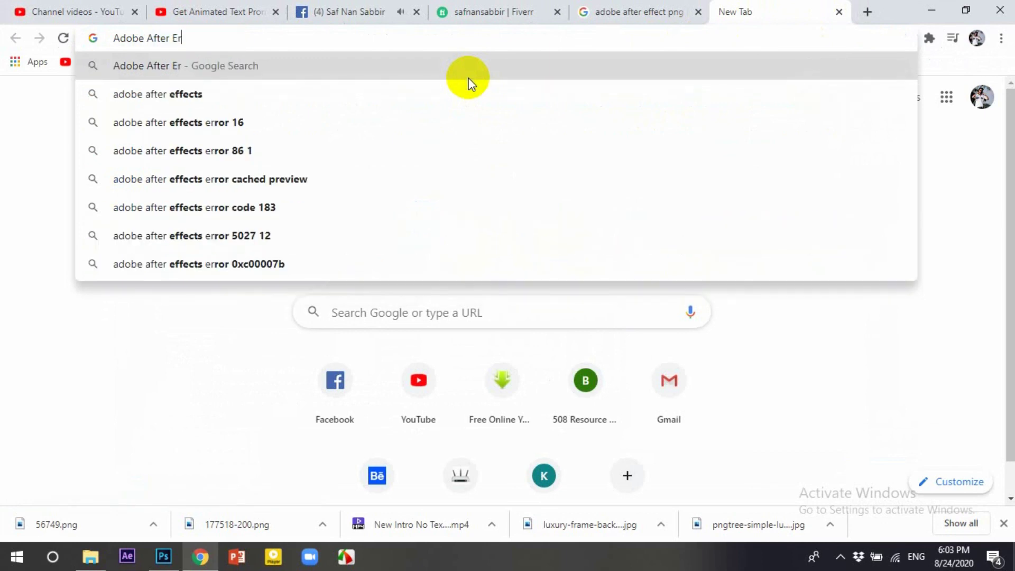
key(BackSpace)
text(ff)
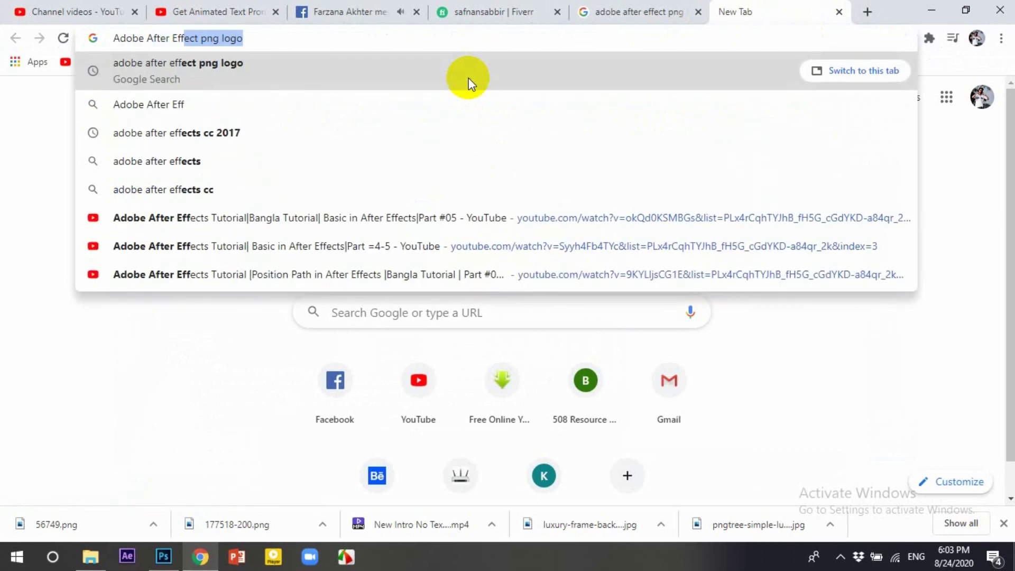
text(ect)
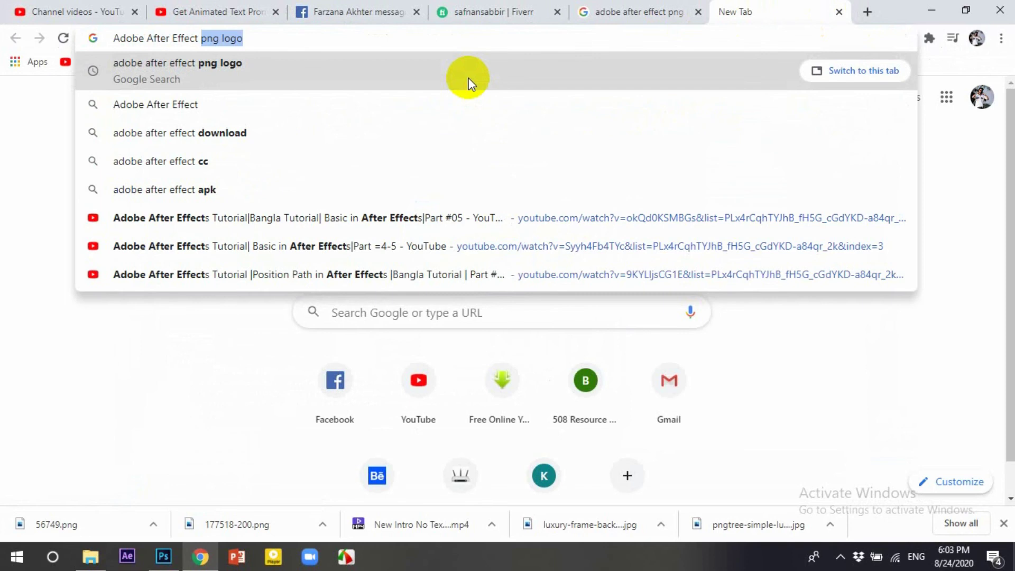
key(Return)
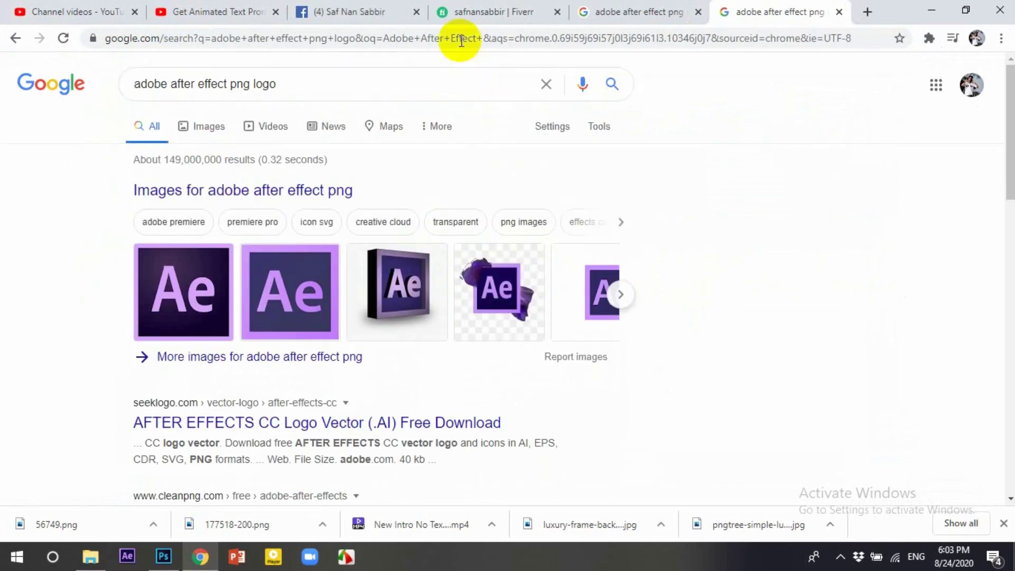
click(206, 127)
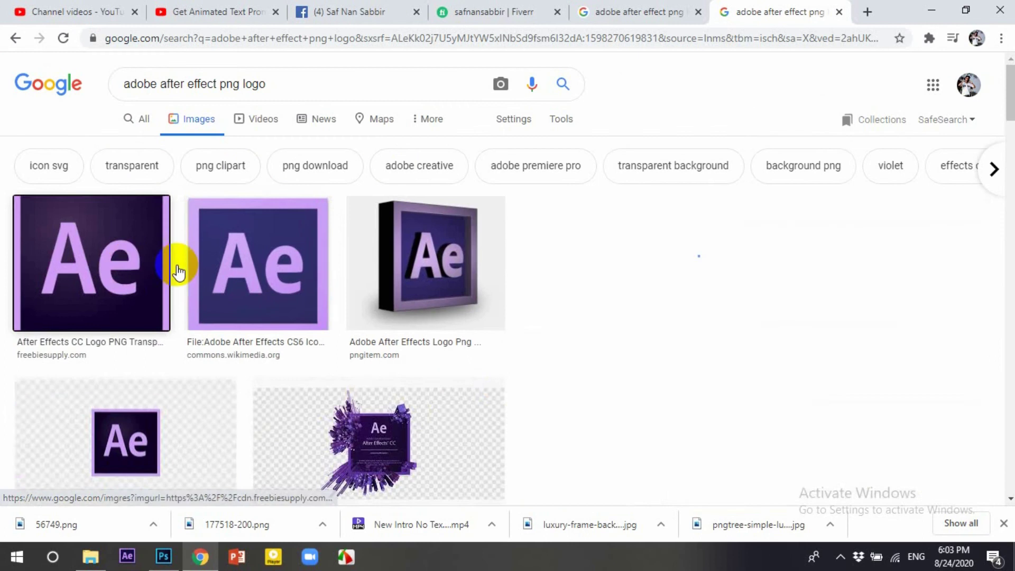
Save the first After Effects logo result as a PNG to the Desktop.
click(161, 265)
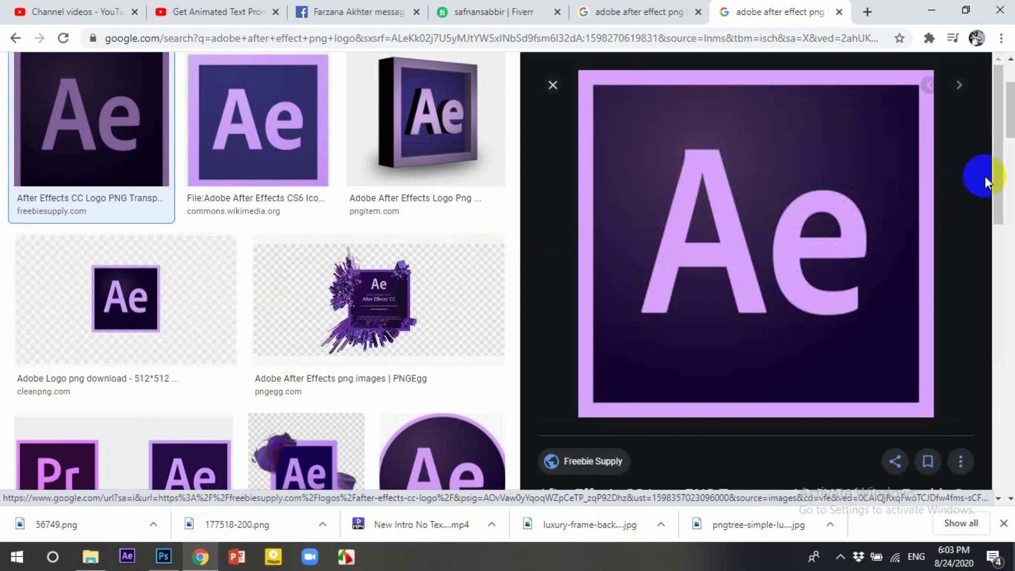
right_click(779, 228)
click(824, 375)
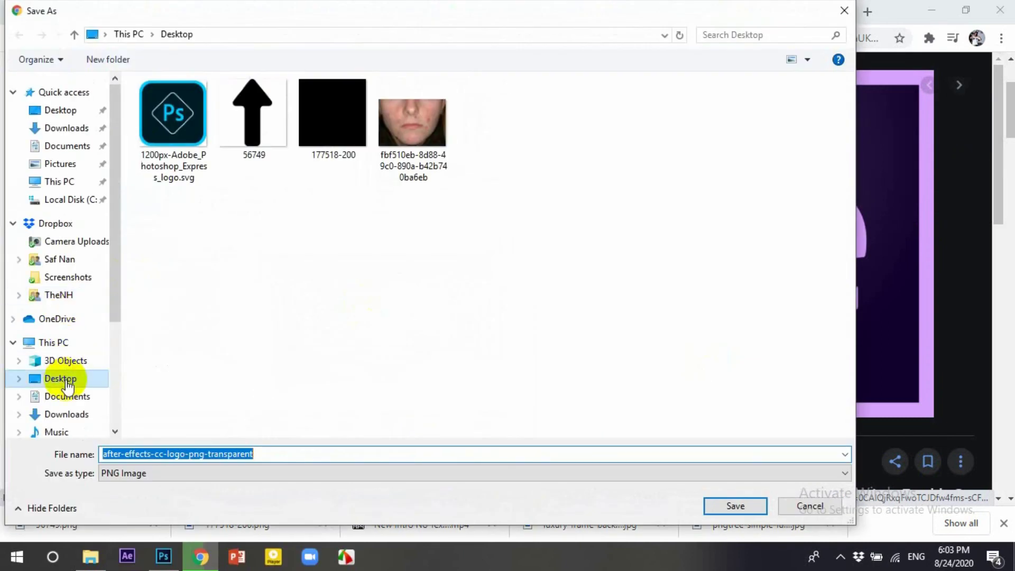
click(740, 505)
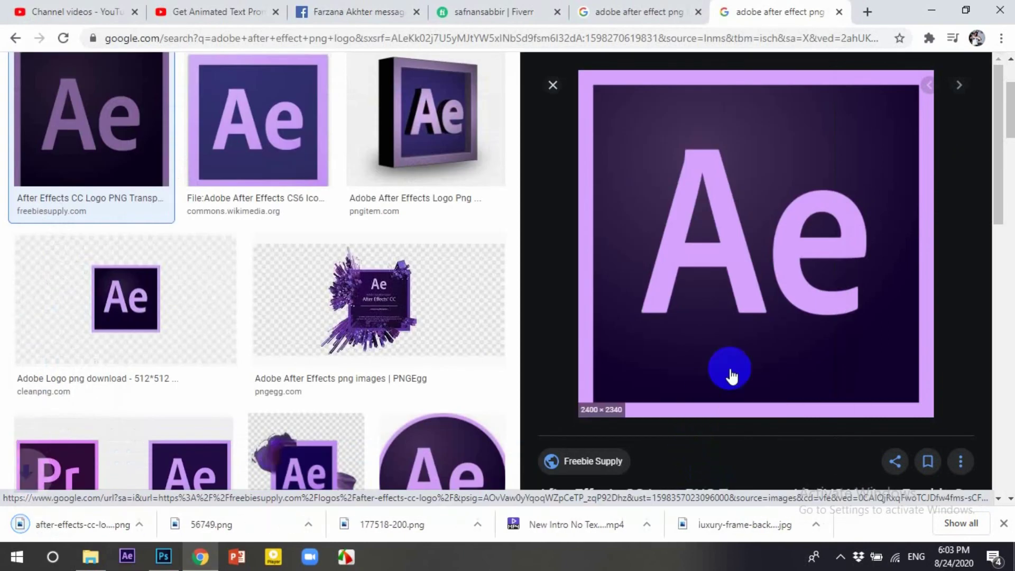
click(932, 10)
Place the After Effects logo file, shrink it and move it bottom-left.
click(949, 8)
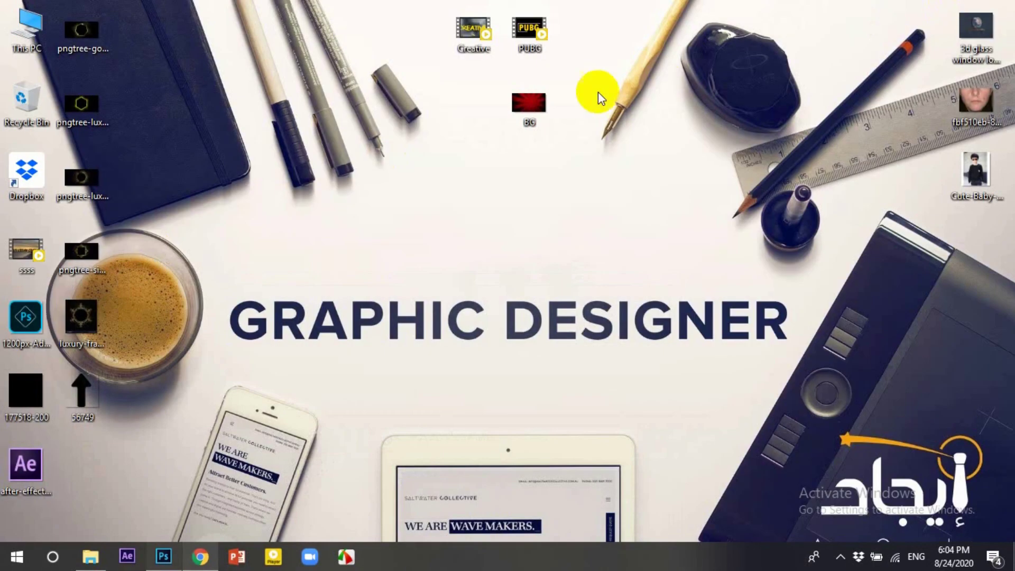
mouse_move(53, 470)
mouse_down()
mouse_move(78, 475)
mouse_move(275, 338)
mouse_up()
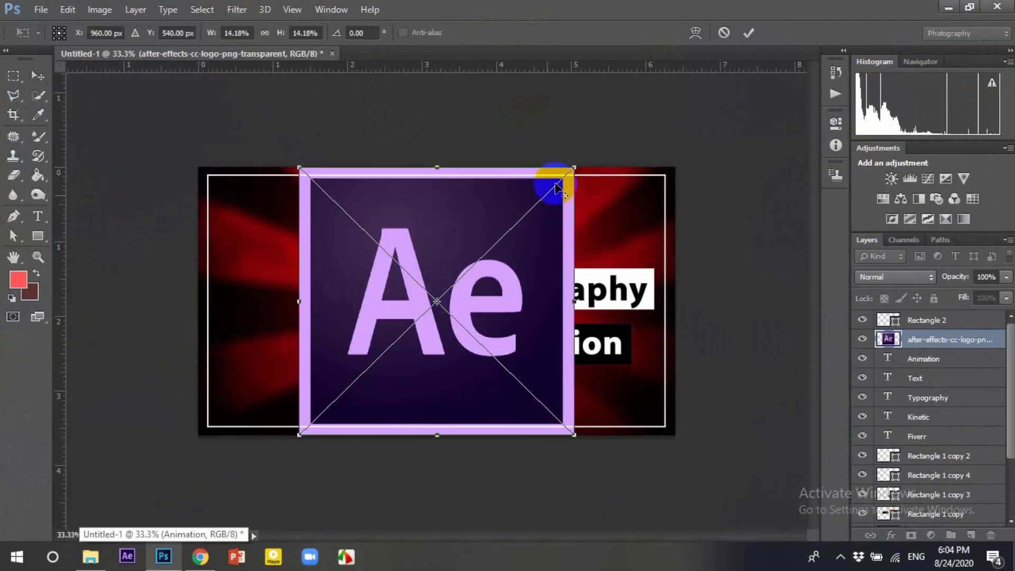
mouse_move(569, 168)
mouse_down()
mouse_move(483, 231)
mouse_move(472, 265)
mouse_up()
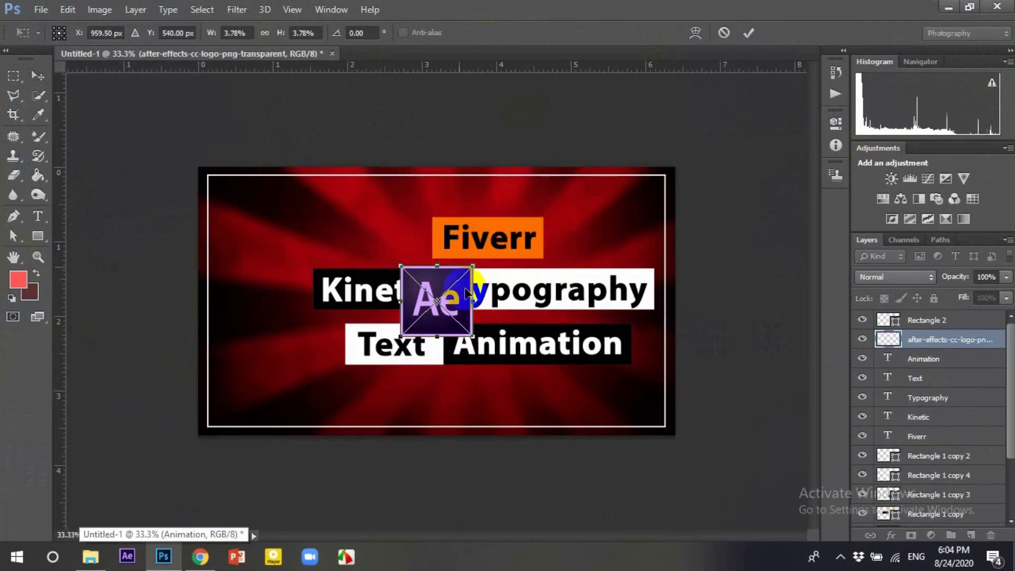
mouse_move(463, 302)
mouse_down()
mouse_move(286, 377)
mouse_move(288, 350)
mouse_move(272, 396)
mouse_up()
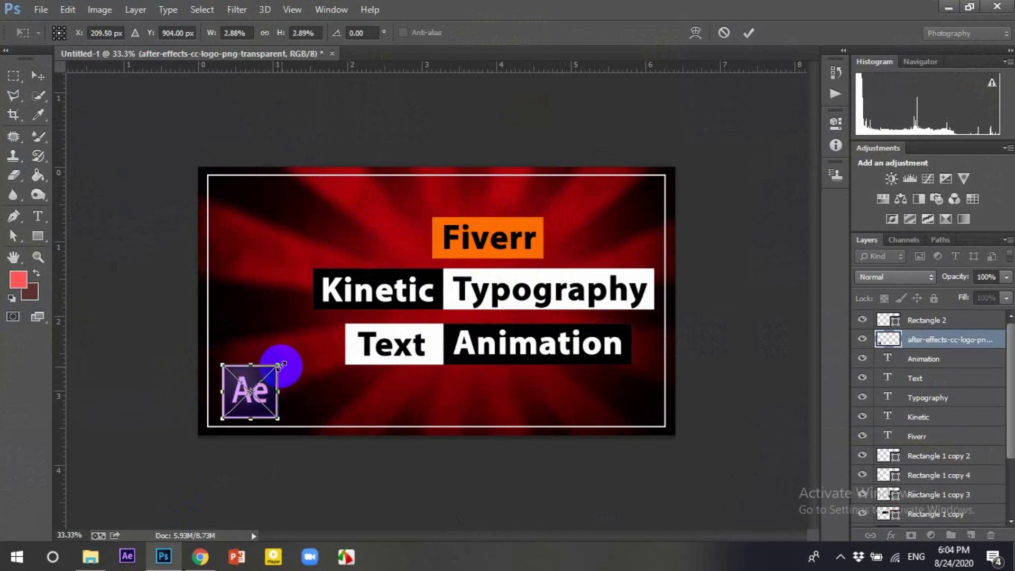
drag(277, 364, 260, 389)
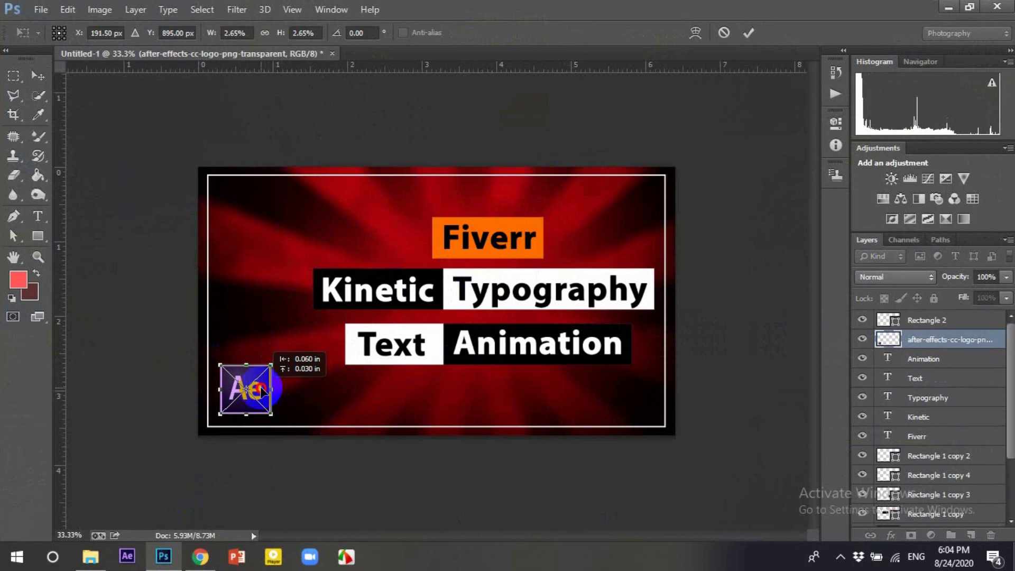
click(747, 34)
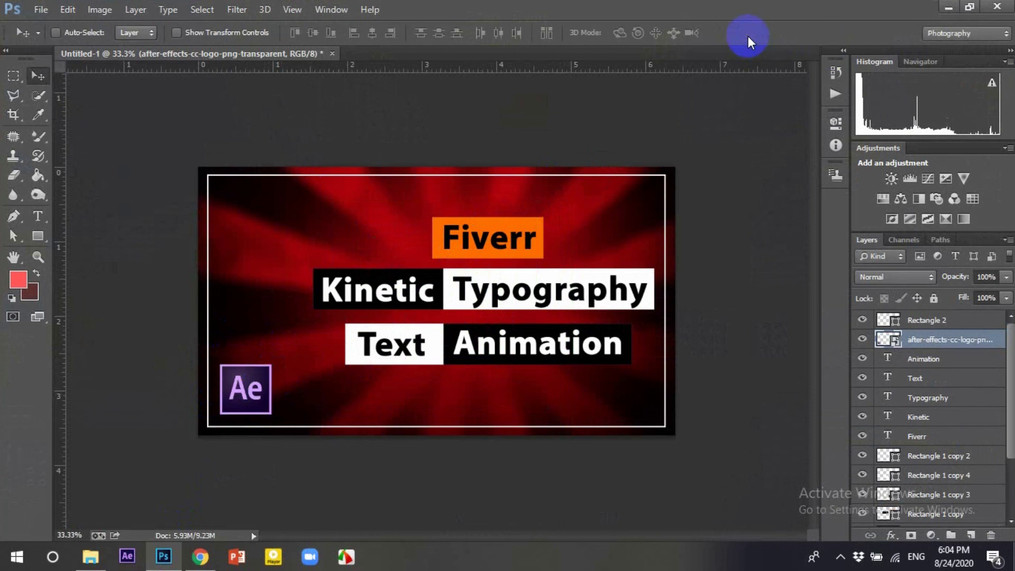
Nudge the logo down-left and shrink it further to about 1.98%.
key(shift+Down)
key(shift+Down)
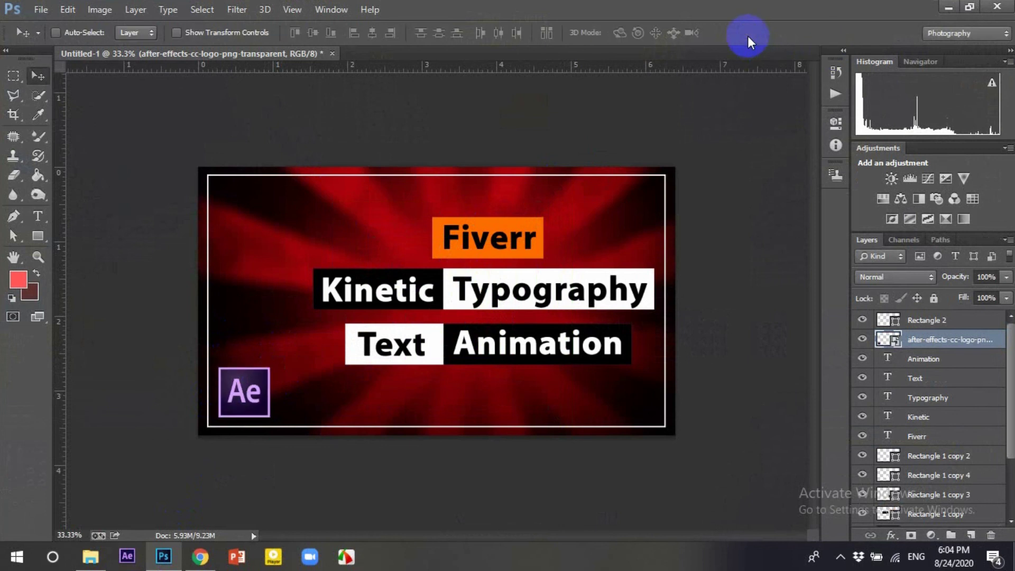
key(shift+Left)
key(shift+Left)
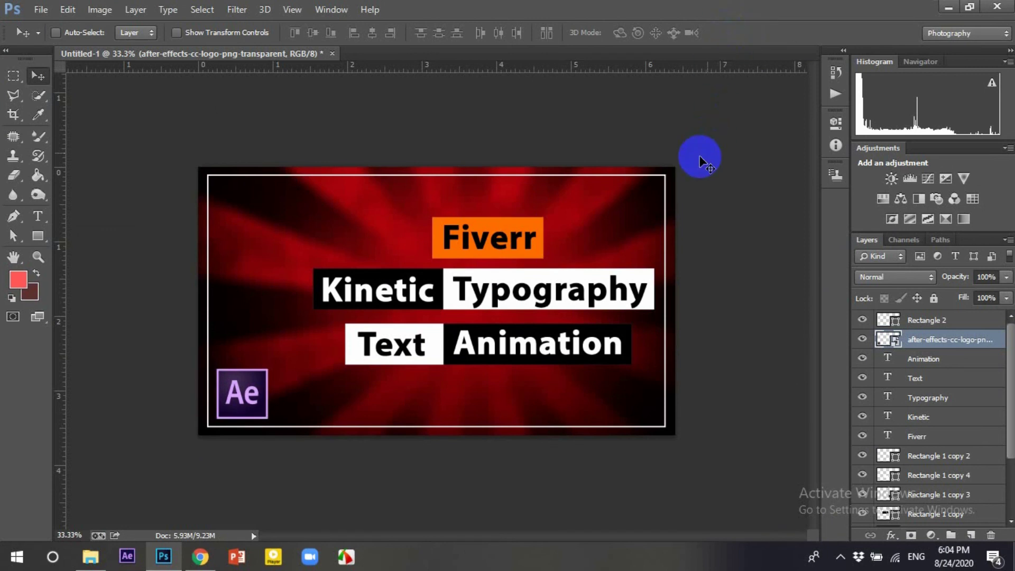
key(ctrl+t)
mouse_move(268, 369)
mouse_down()
mouse_move(259, 370)
mouse_move(266, 374)
mouse_up()
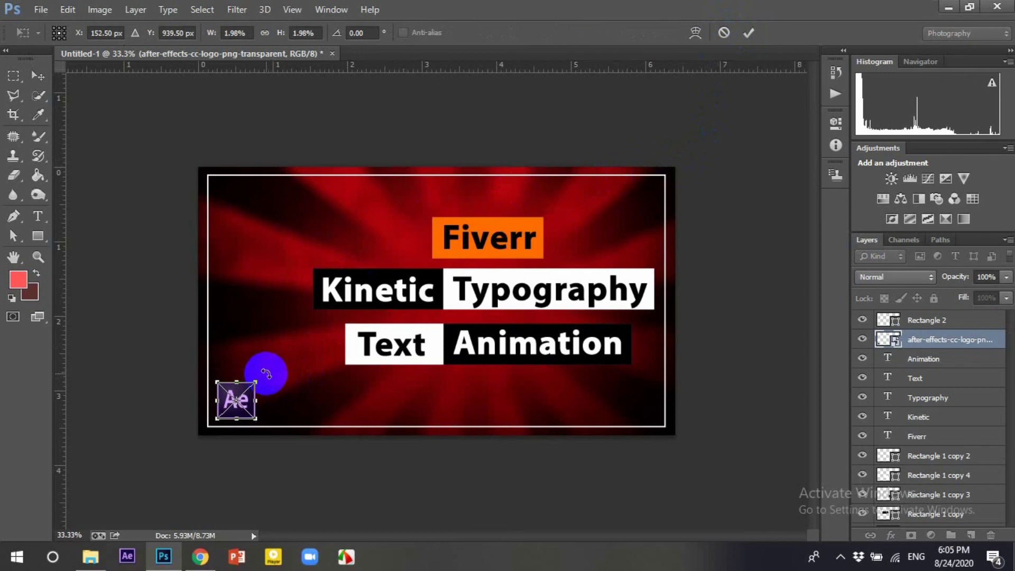
Commit the logo resize and apply Camera Raw: Contrast +25, Shadows -33, Blacks -48.
click(748, 33)
click(236, 10)
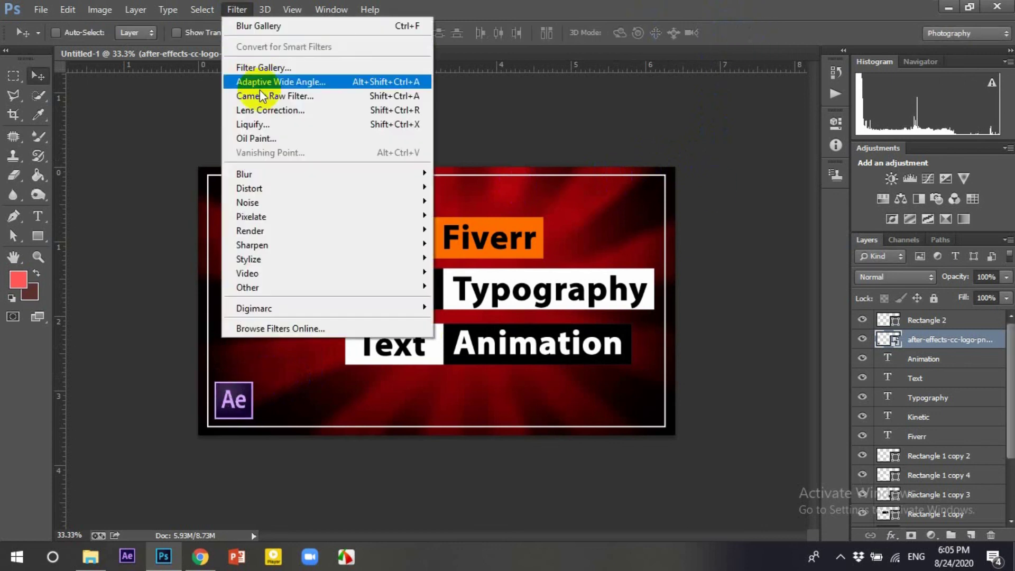
click(259, 95)
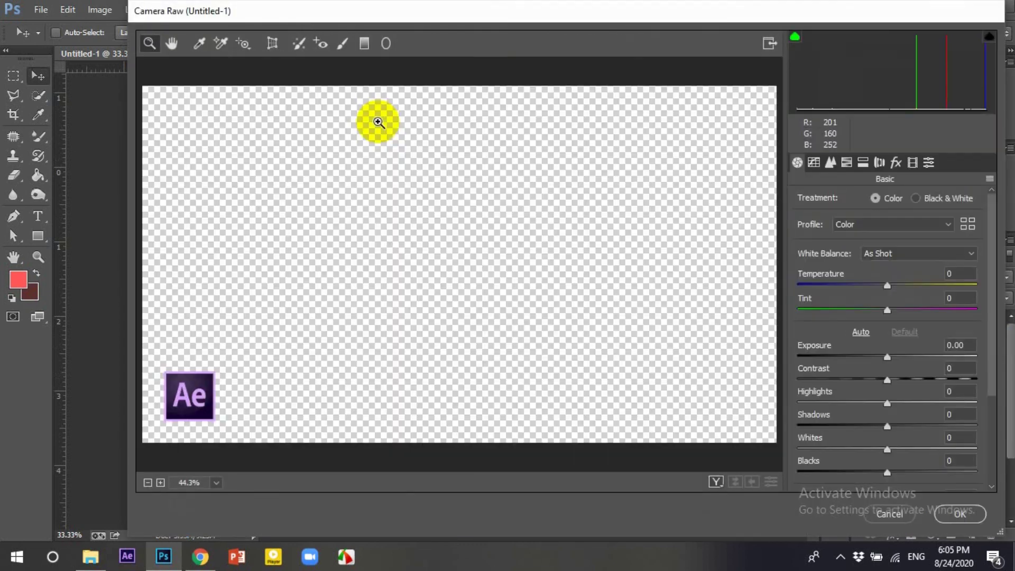
mouse_move(887, 380)
mouse_down()
mouse_move(919, 380)
mouse_move(909, 380)
mouse_up()
drag(887, 426, 857, 426)
drag(888, 470, 844, 471)
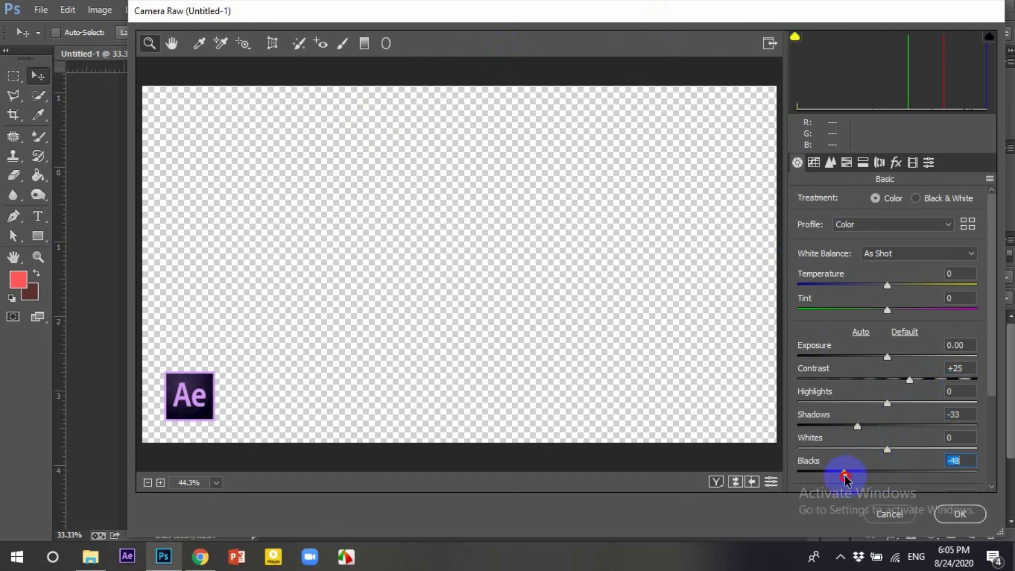
click(959, 513)
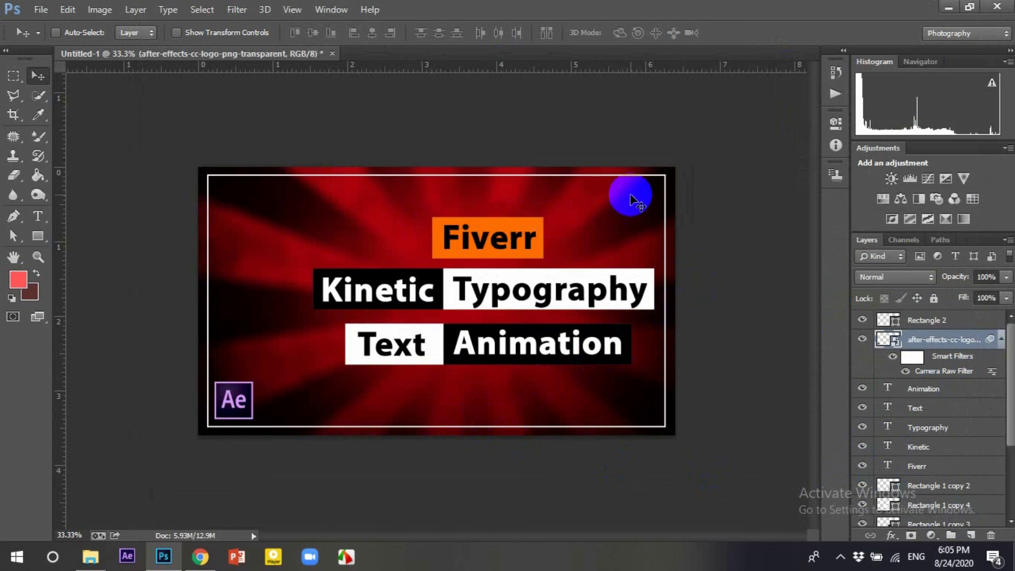
Save the card to the Desktop as JPEG 'Thumbnail', Quality 12 progressive, then inspect it.
click(44, 9)
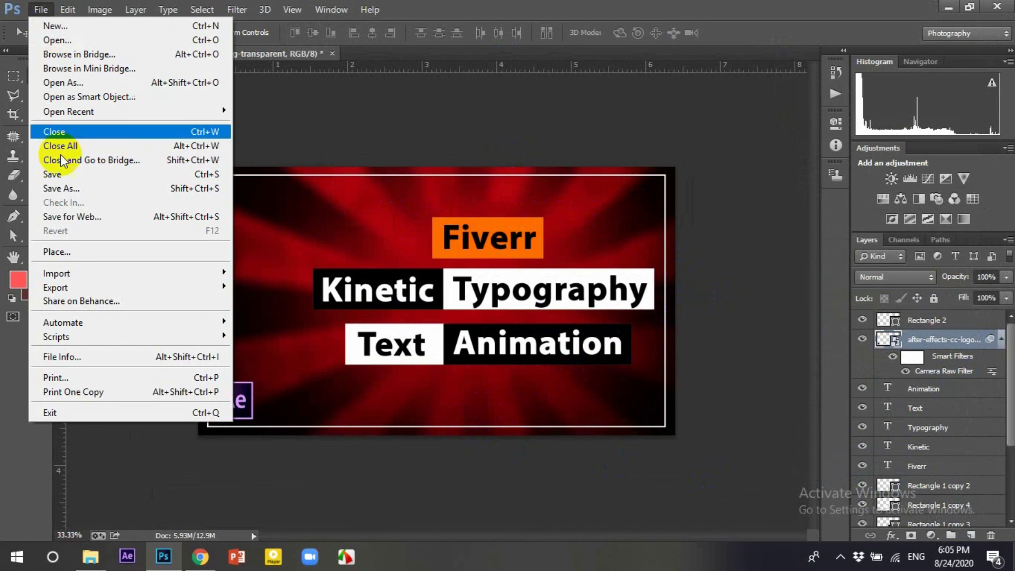
click(61, 190)
click(202, 380)
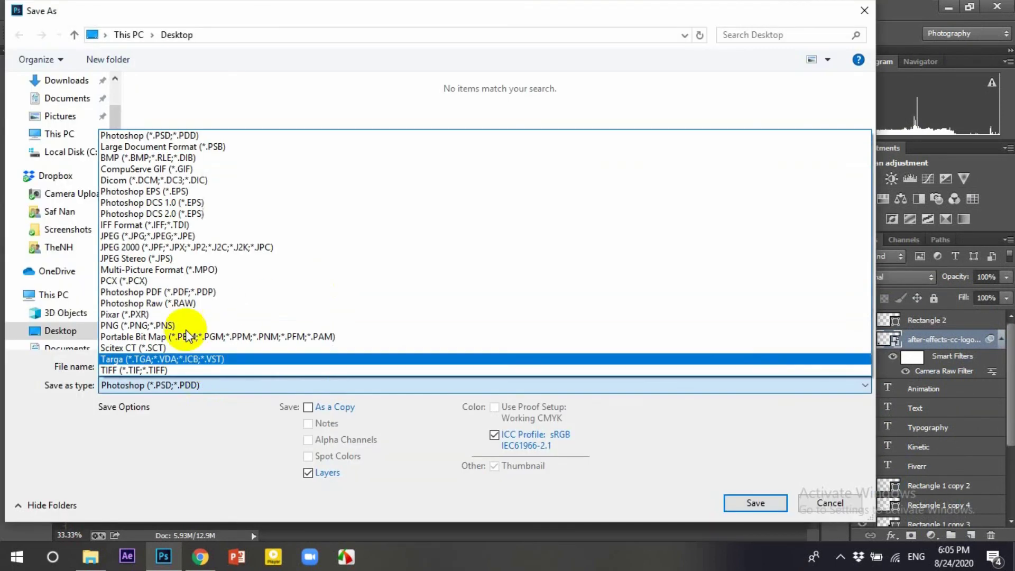
click(157, 233)
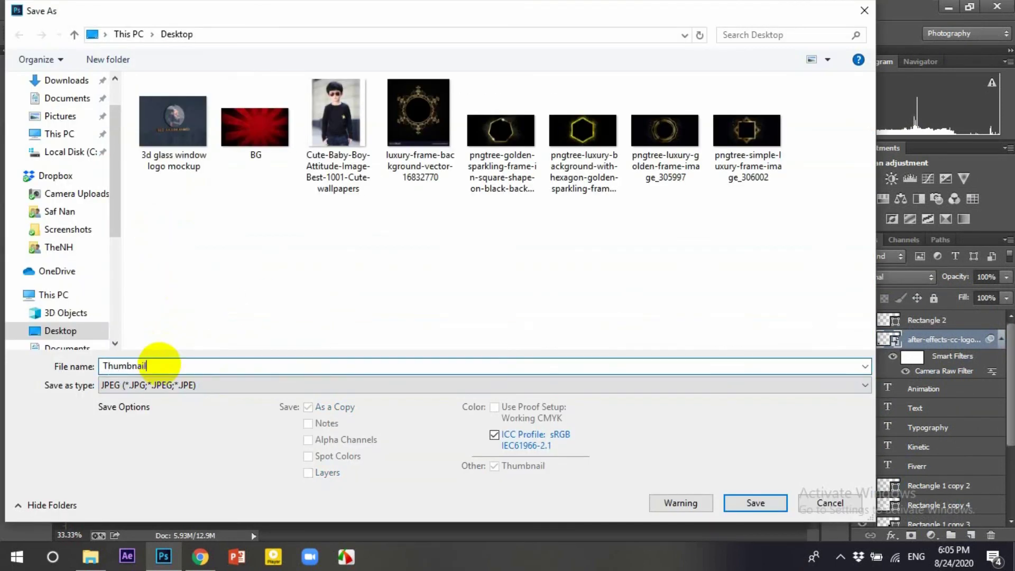
click(770, 502)
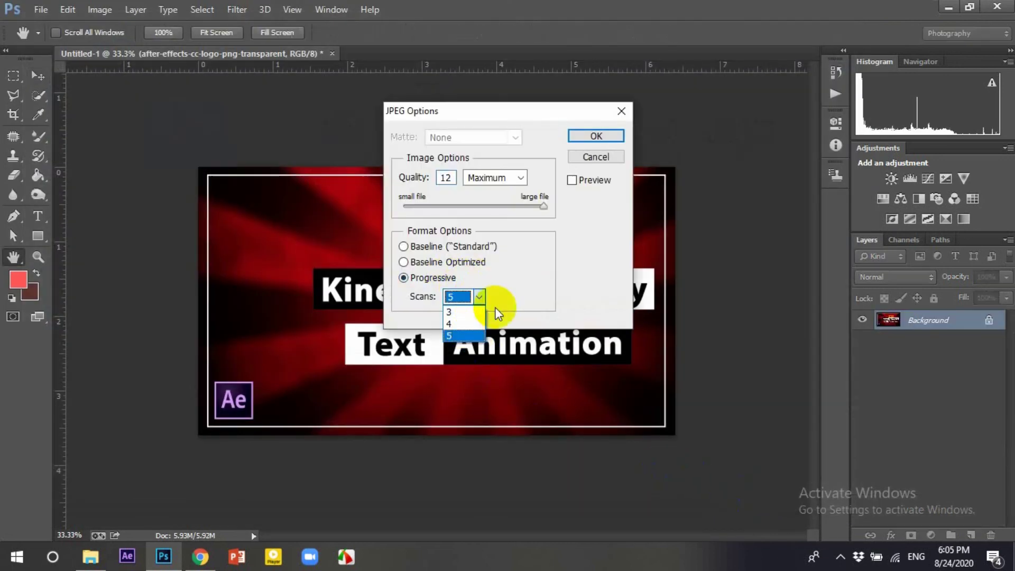
click(596, 136)
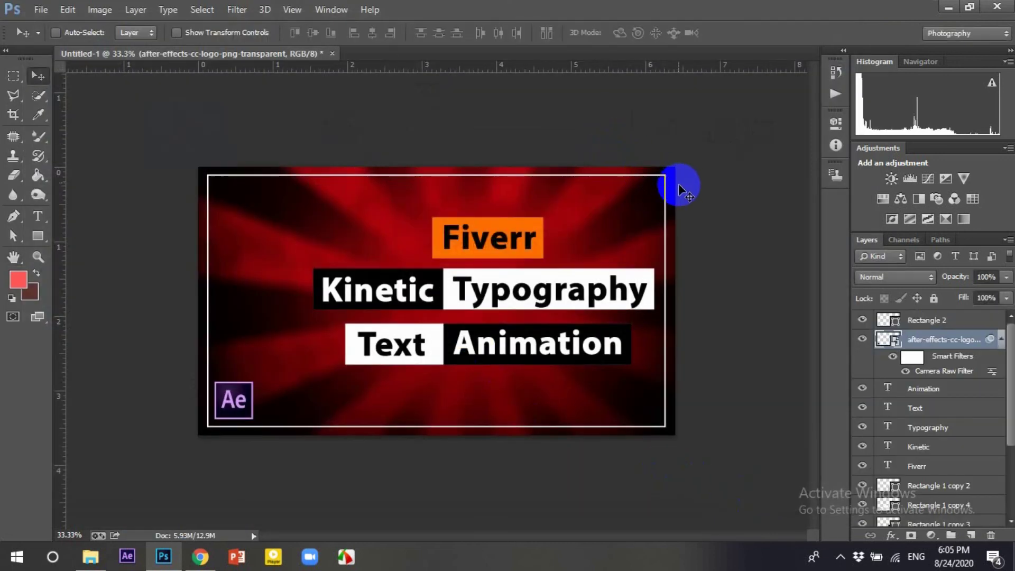
key(ctrl+plus)
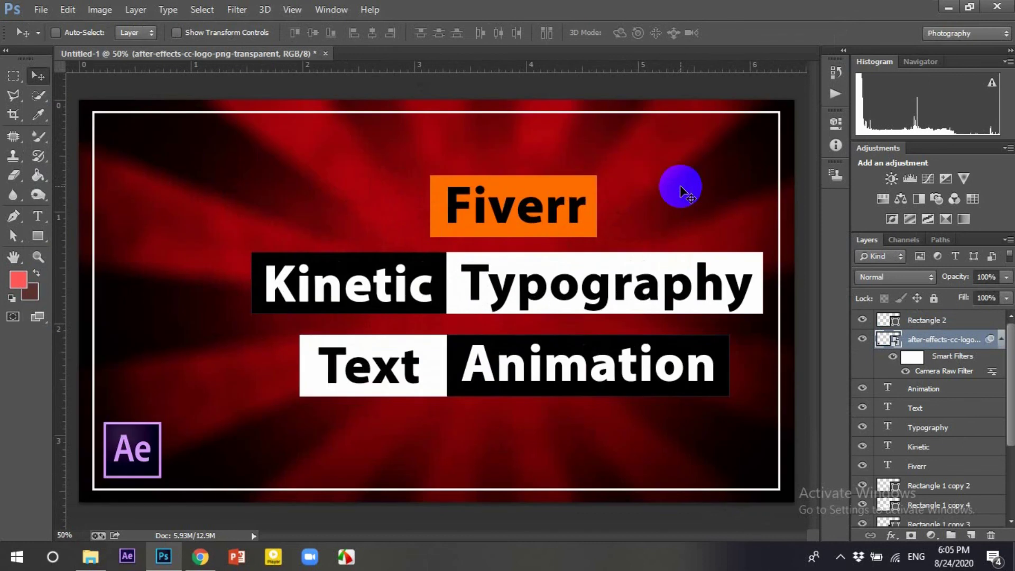
key(ctrl+minus)
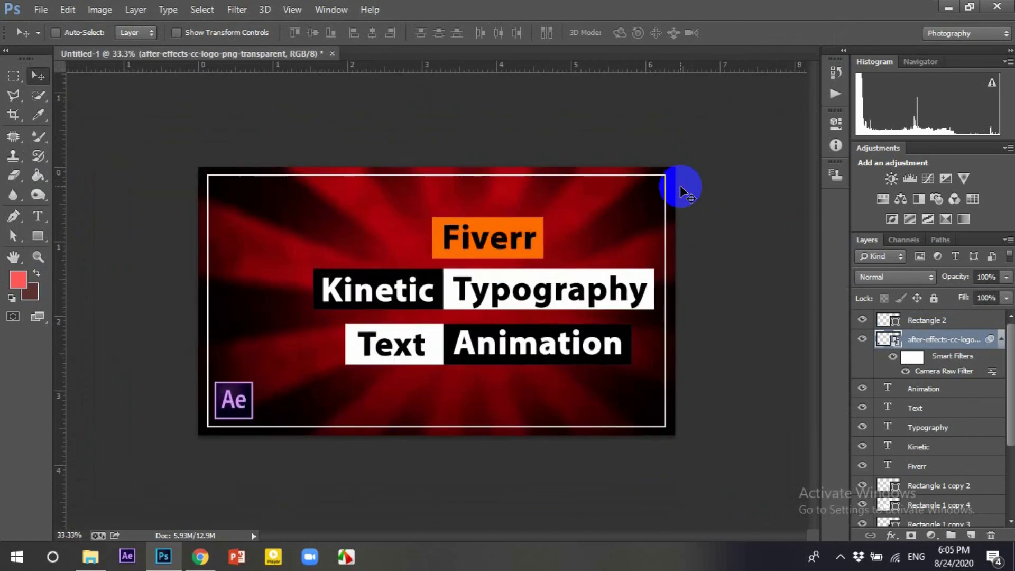